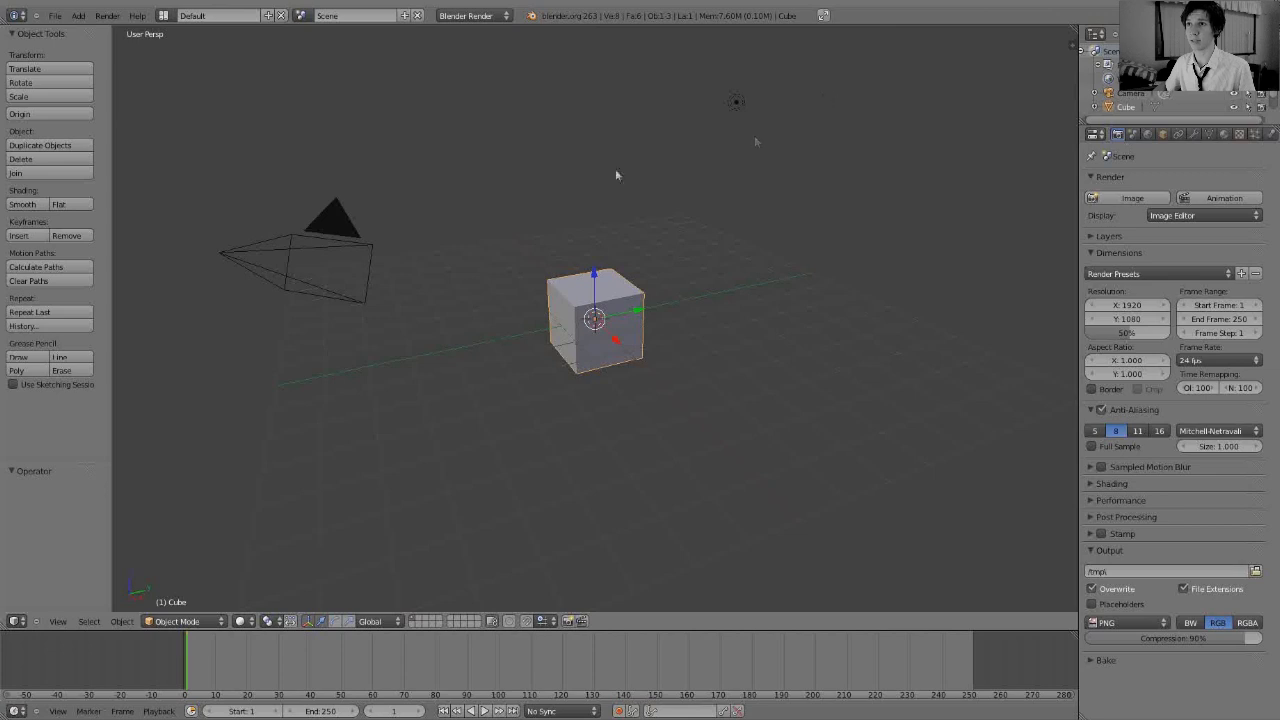
# Switch the scene's engine from Blender Render to Blender Game.
pyautogui.click(470, 15)
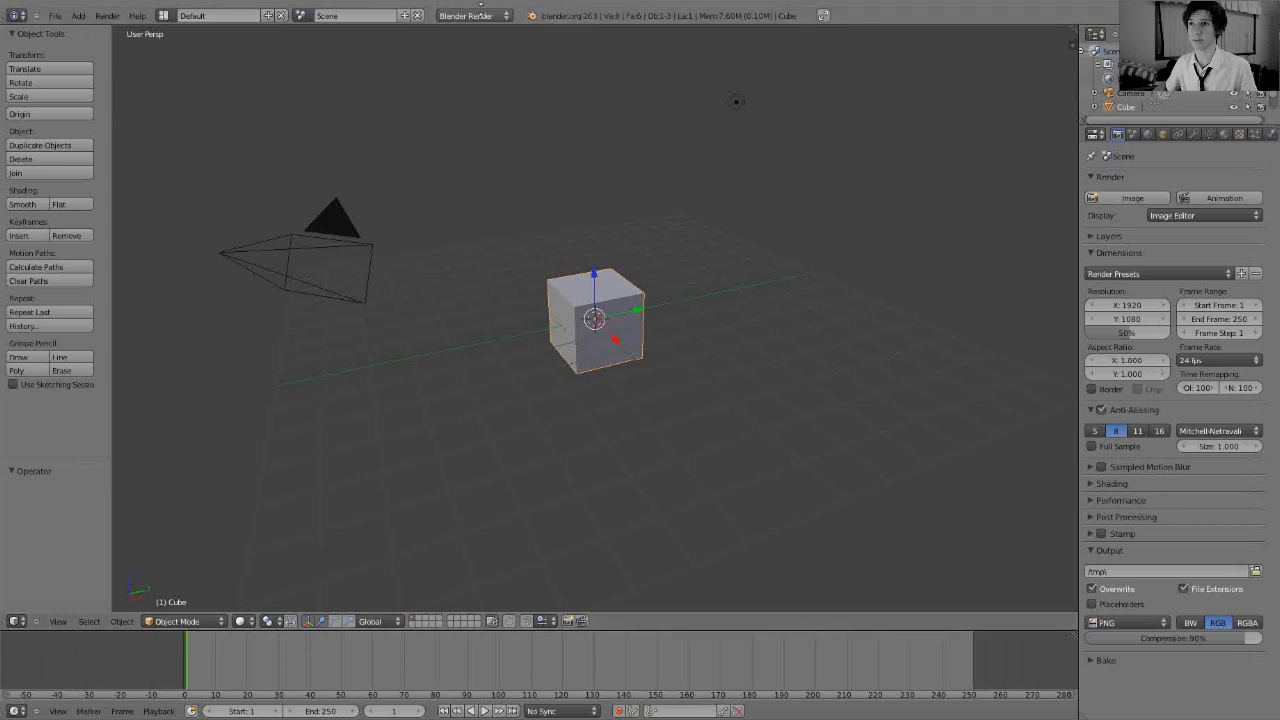
pyautogui.click(472, 15)
pyautogui.click(476, 46)
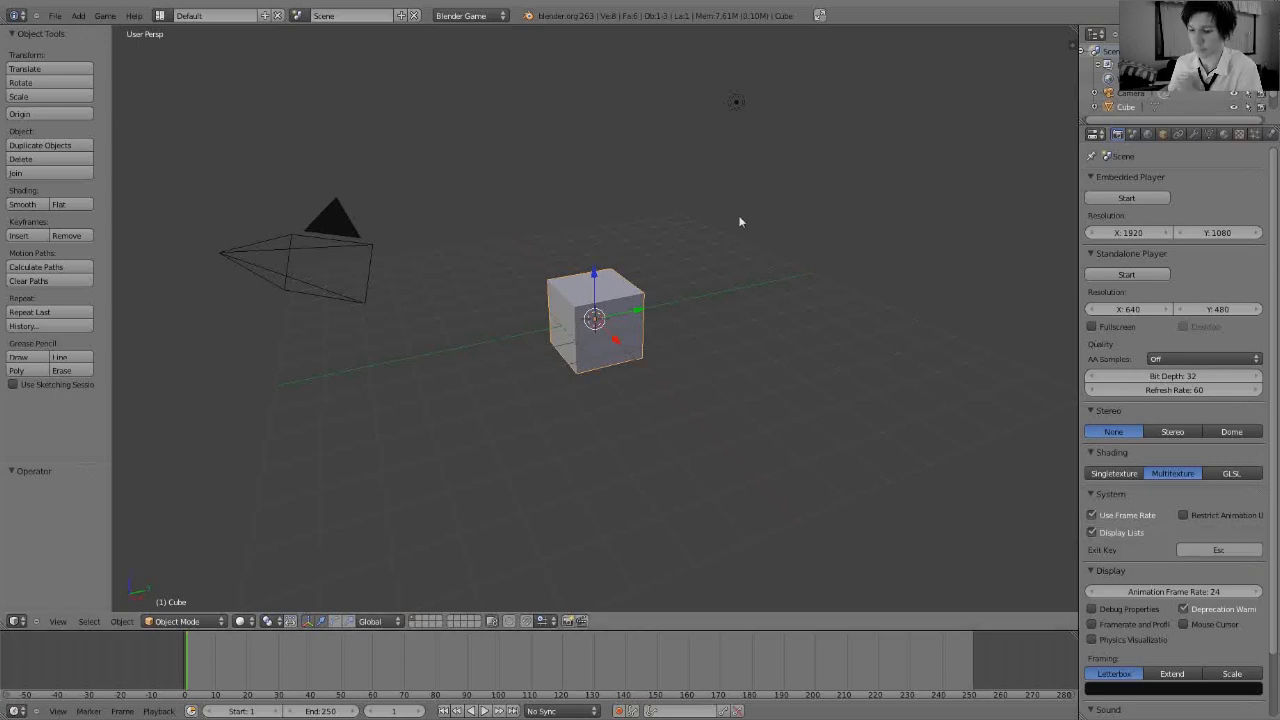
# Select every object in the default scene and delete them all.
pyautogui.press('a')
pyautogui.press('a')
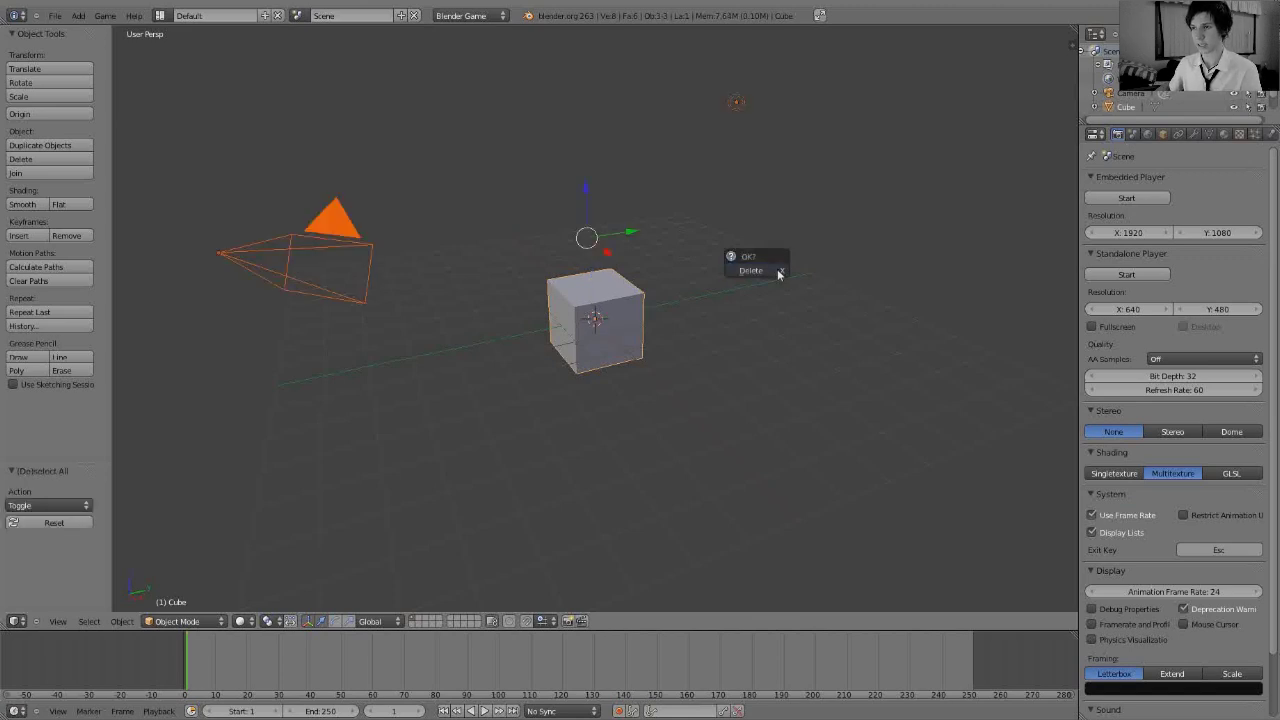
pyautogui.press('x')
pyautogui.click(774, 268)
# Add a plane mesh at the centre of the empty scene.
pyautogui.press('space')
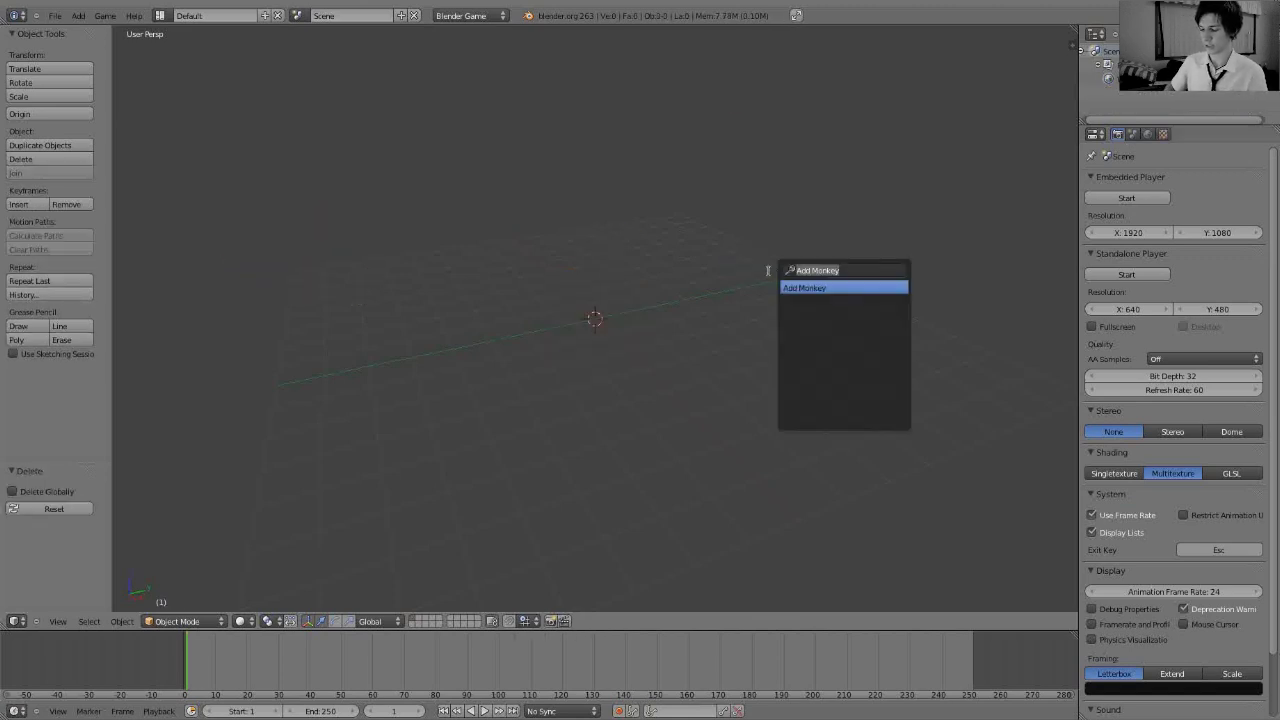
pyautogui.write('plane')
pyautogui.press('Return')
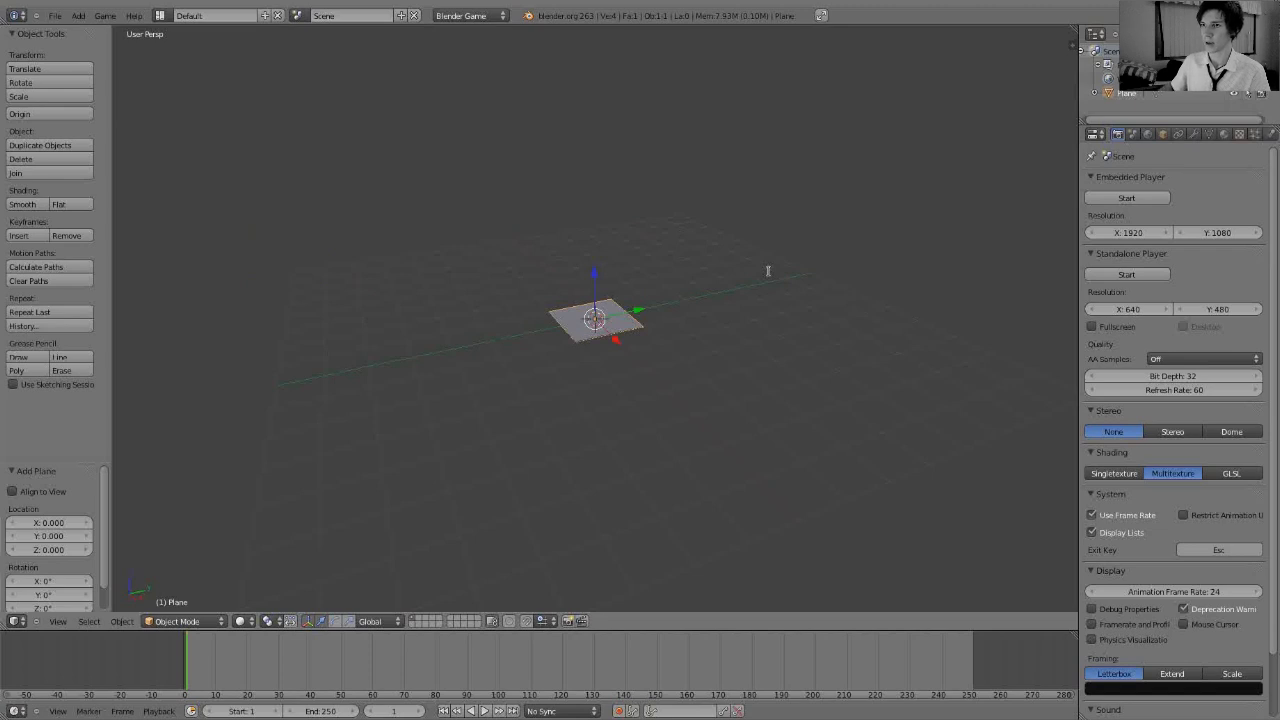
pyautogui.press('space')
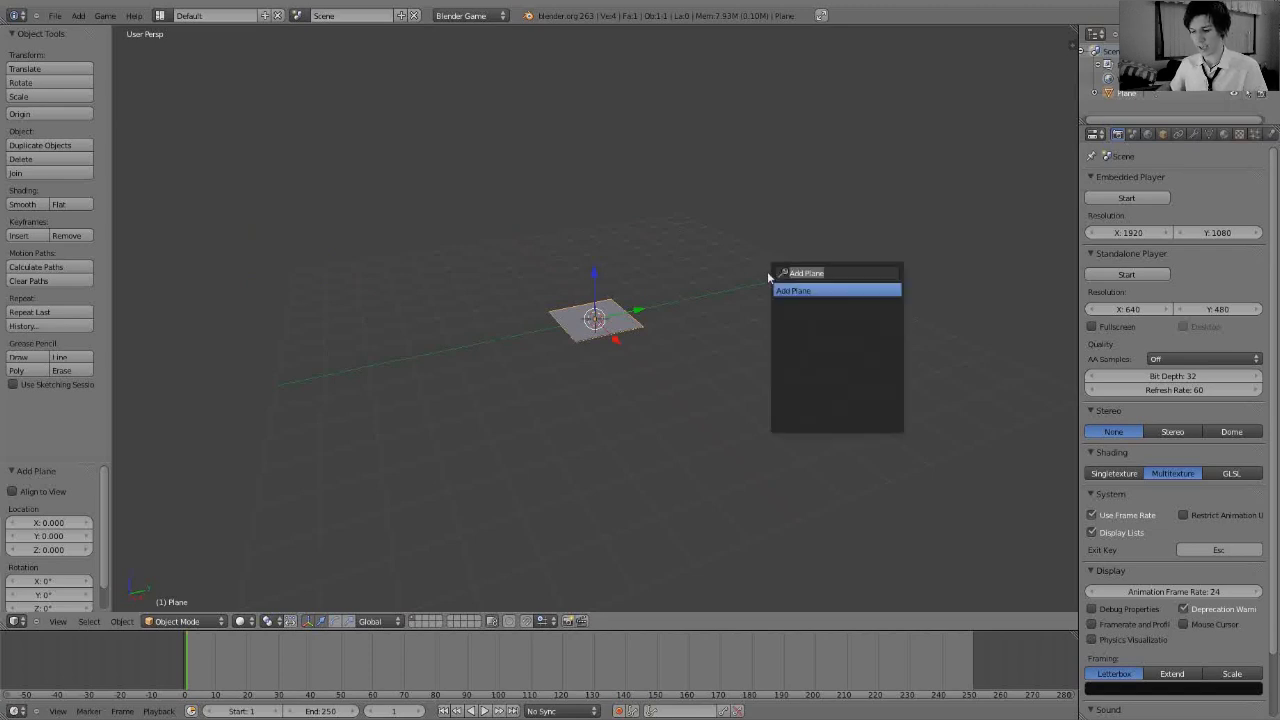
pyautogui.press('Escape')
pyautogui.hotkey('shift', 'a')
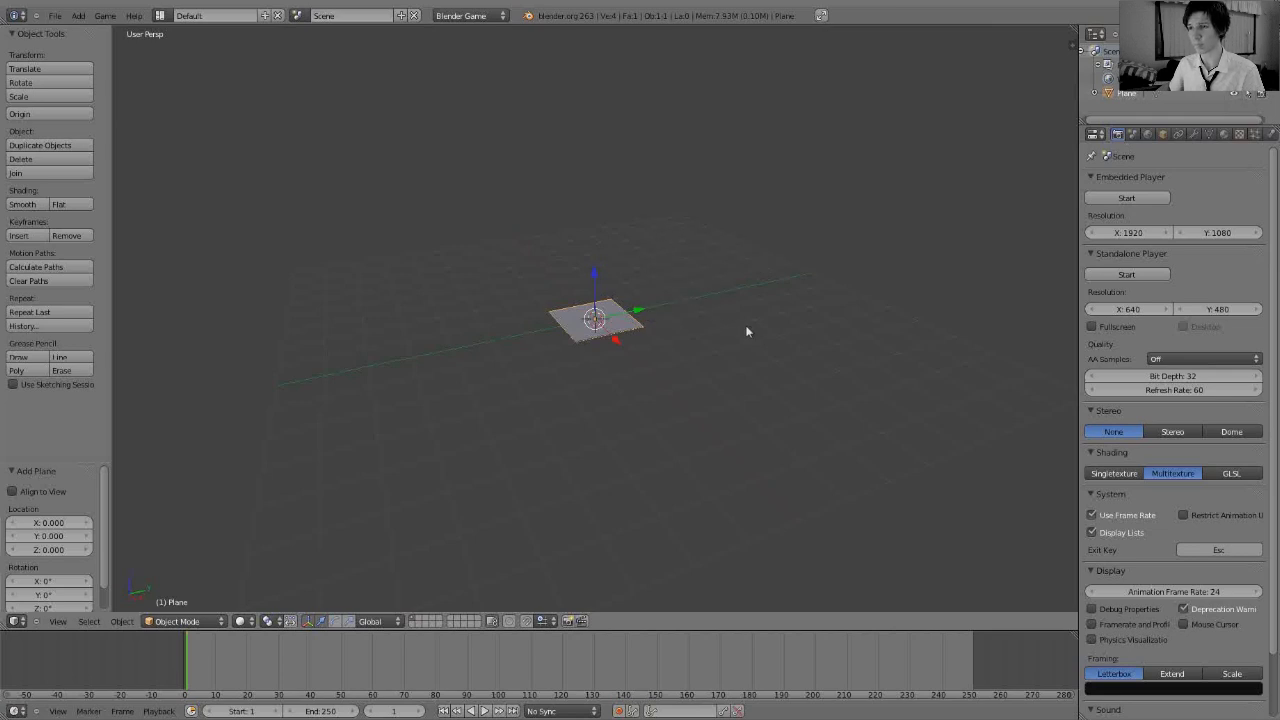
# Enlarge the plane into a wide floor by scaling it about 3.37 times and again about 2.38 times.
pyautogui.press('s')
pyautogui.click(1040, 210)
pyautogui.press('s')
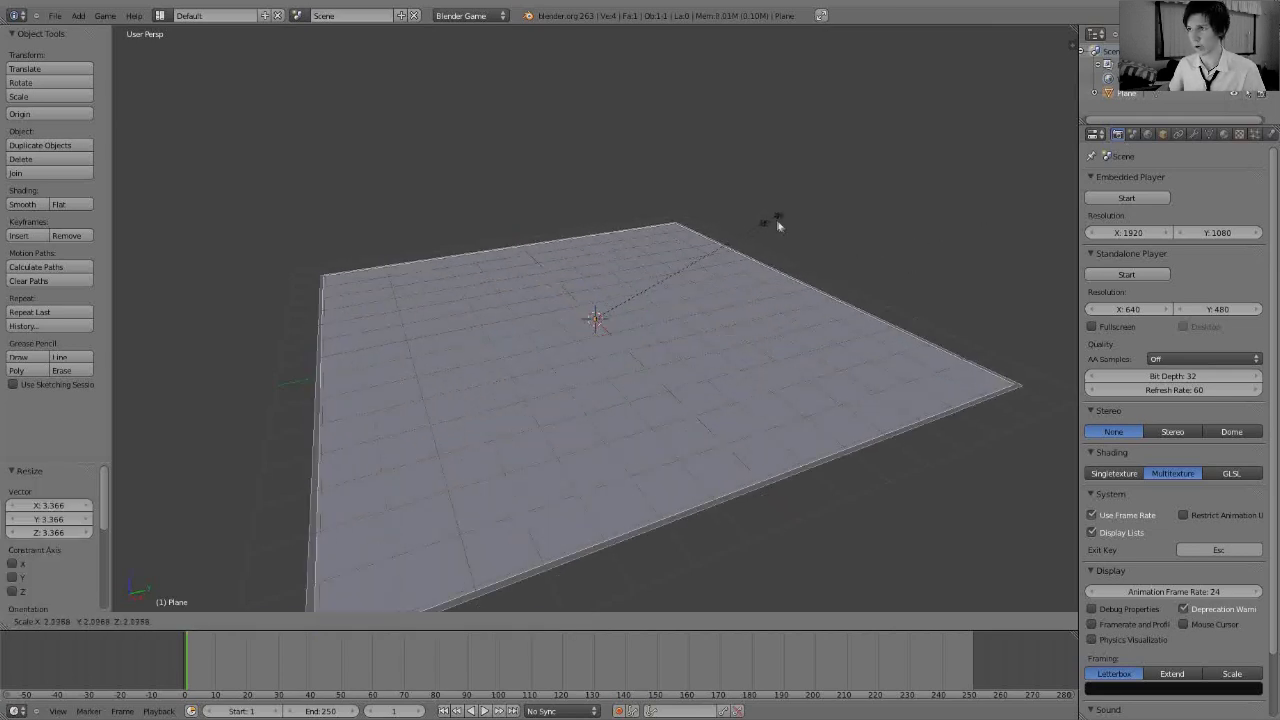
pyautogui.click(806, 234)
# Enter Edit Mode and subdivide the plane repeatedly into a 16 by 16 grid of faces.
pyautogui.moveTo(612, 323)
pyautogui.mouseDown(button='middle')
pyautogui.moveTo(749, 329)
pyautogui.moveTo(618, 333)
pyautogui.mouseUp(button='middle')
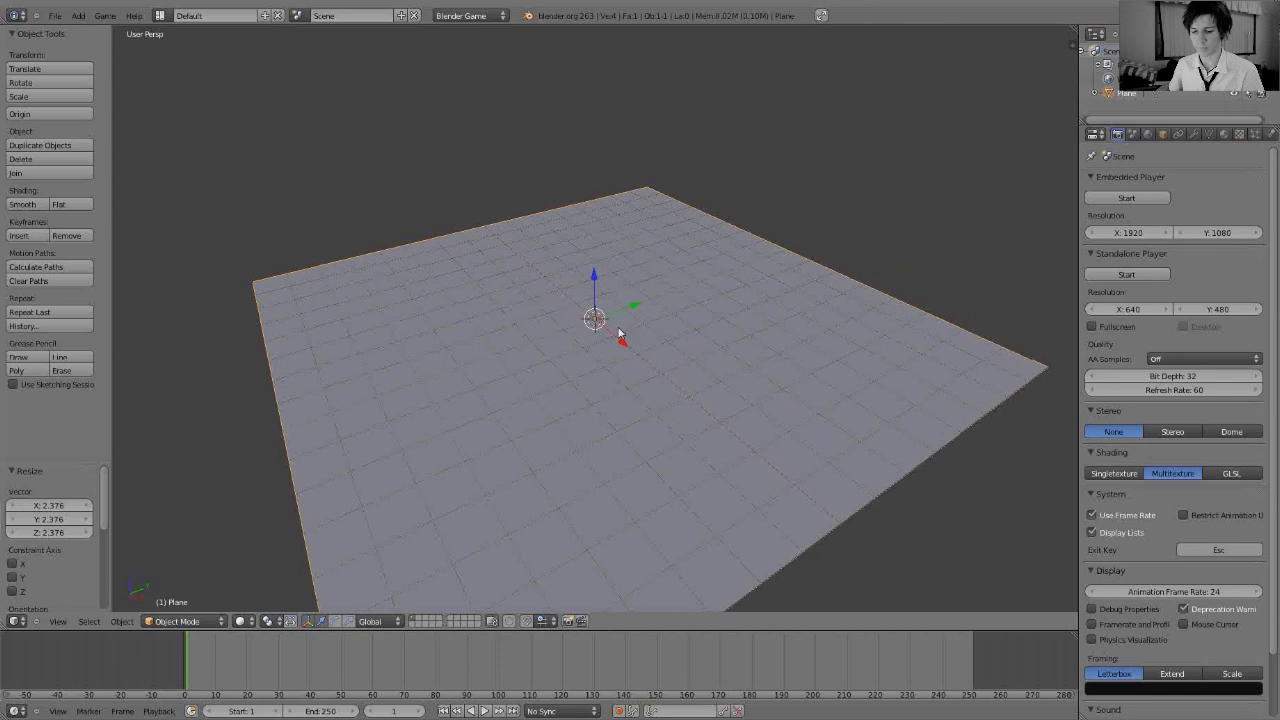
pyautogui.moveTo(618, 333); pyautogui.dragTo(645, 321, button='middle')
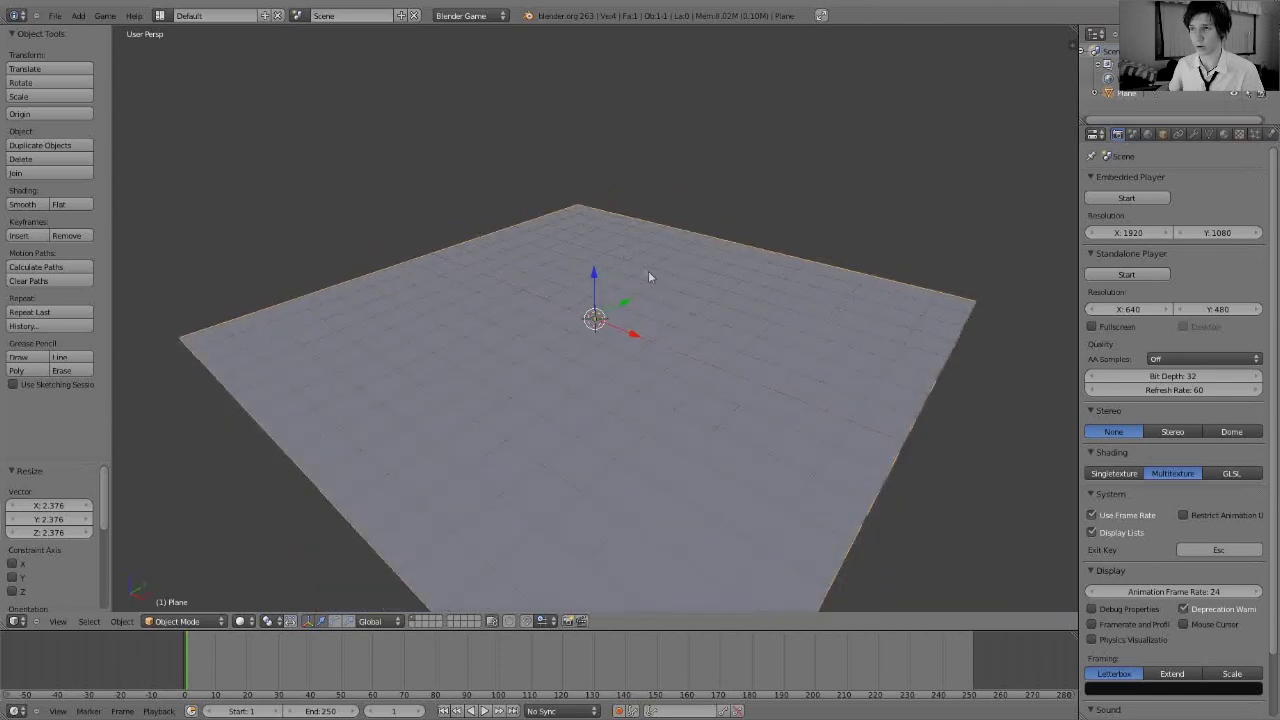
pyautogui.press('Tab')
pyautogui.press('w')
pyautogui.click(651, 276)
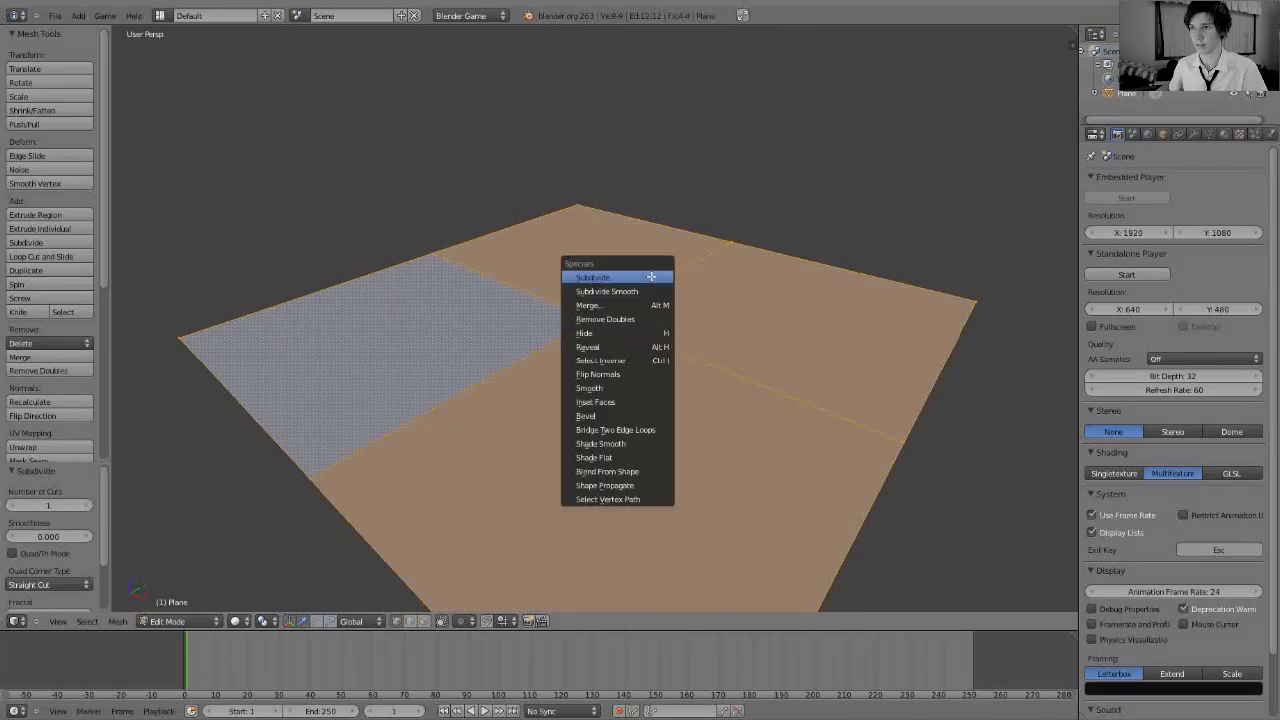
pyautogui.hotkey('shift', 'r')
pyautogui.moveTo(674, 300); pyautogui.dragTo(571, 351, button='middle')
# Select an L-shaped strip of faces near the floor's centre, extrude it upward into a corner wall, and return to Object Mode.
pyautogui.press('a')
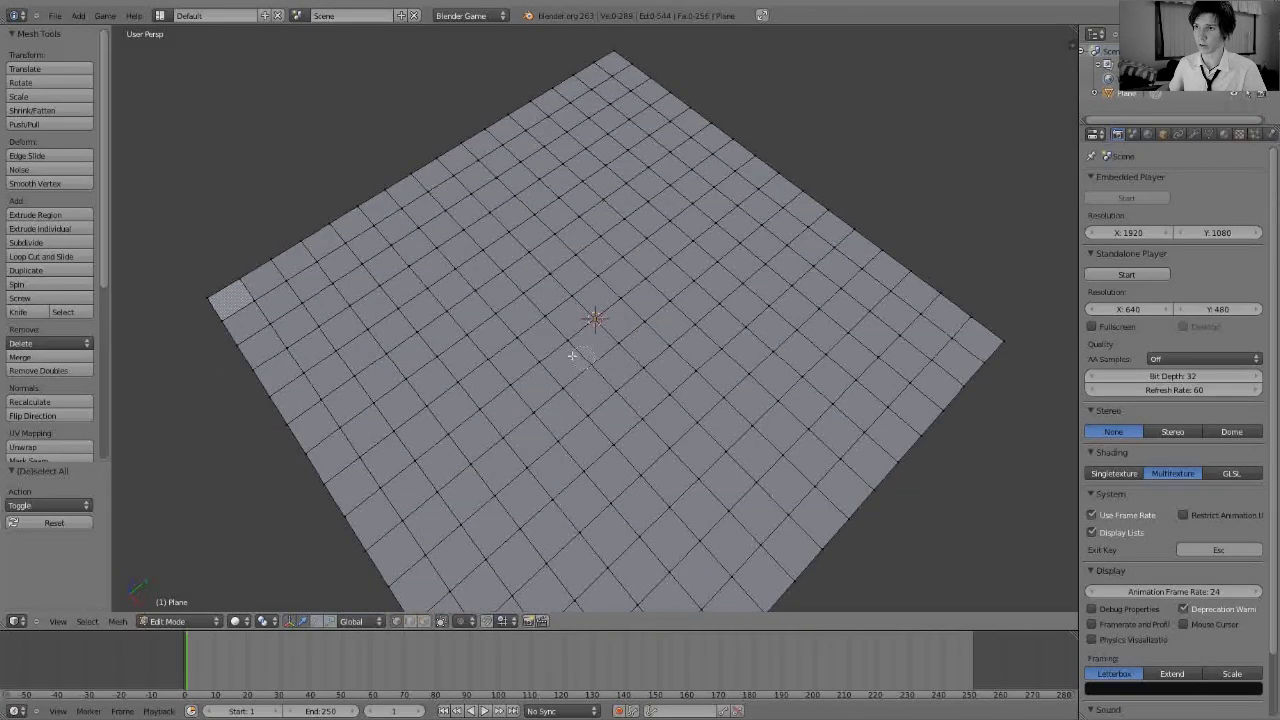
pyautogui.rightClick(516, 337)
pyautogui.keyDown('shift'); pyautogui.rightClick(553, 357); pyautogui.keyUp('shift')
pyautogui.keyDown('shift'); pyautogui.rightClick(562, 330); pyautogui.keyUp('shift')
pyautogui.keyDown('shift'); pyautogui.rightClick(605, 295); pyautogui.keyUp('shift')
pyautogui.keyDown('shift'); pyautogui.rightClick(584, 328); pyautogui.keyUp('shift')
pyautogui.moveTo(624, 282); pyautogui.dragTo(740, 330)
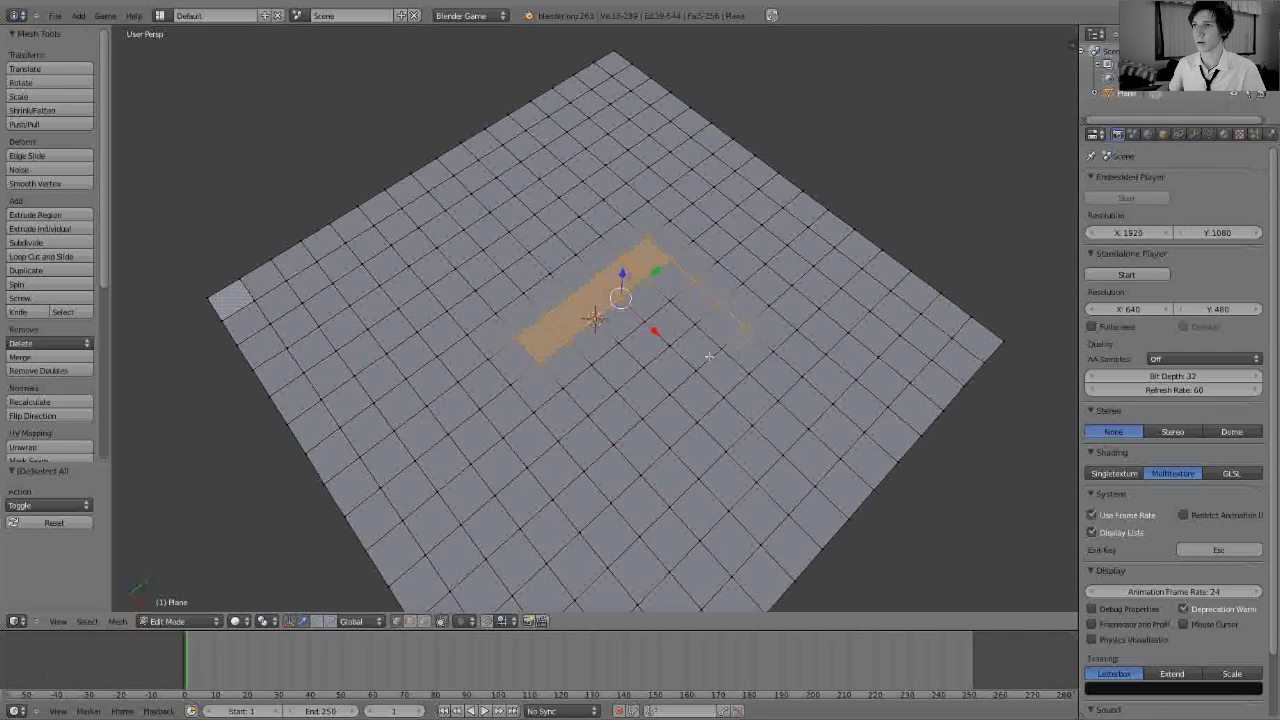
pyautogui.keyDown('ctrl'); pyautogui.rightClick(713, 352); pyautogui.keyUp('ctrl')
pyautogui.moveTo(706, 317); pyautogui.dragTo(610, 360, button='middle')
pyautogui.press('e')
pyautogui.click(620, 323)
pyautogui.press('Tab')
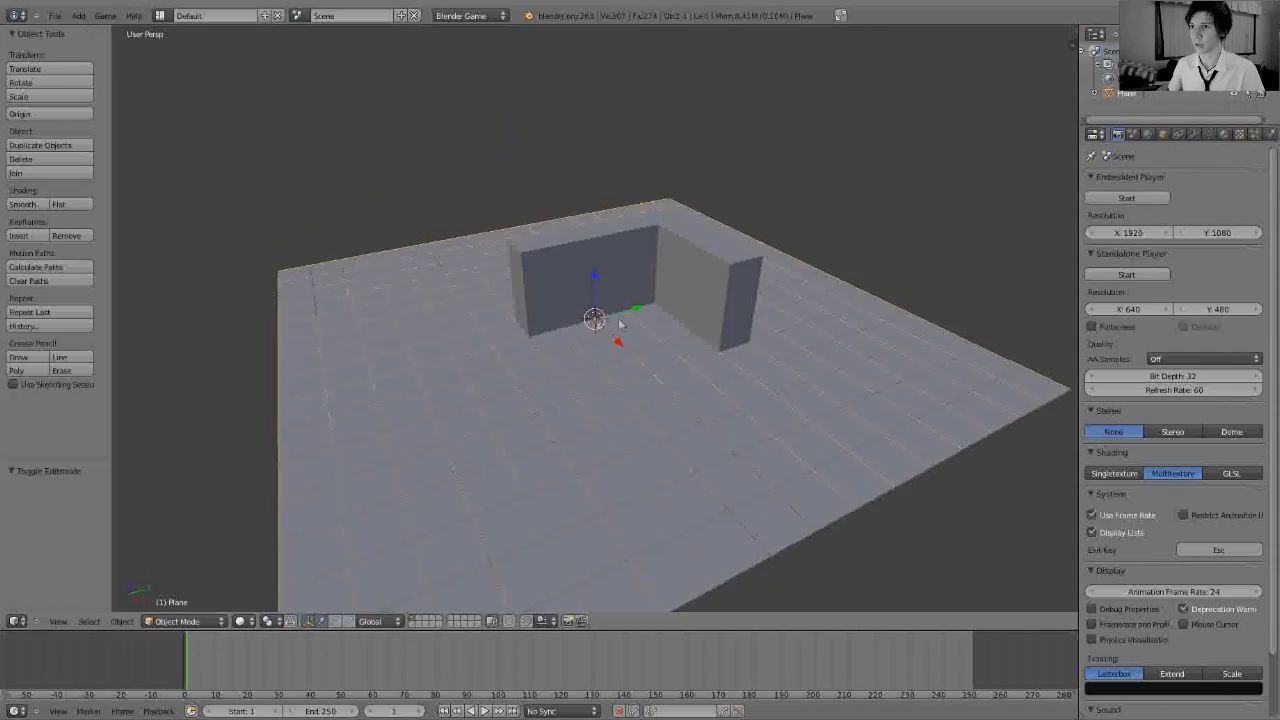
# Add a cube at the scene's centre and scale it down to a small block.
pyautogui.press('space')
pyautogui.write('cube')
pyautogui.press('Return')
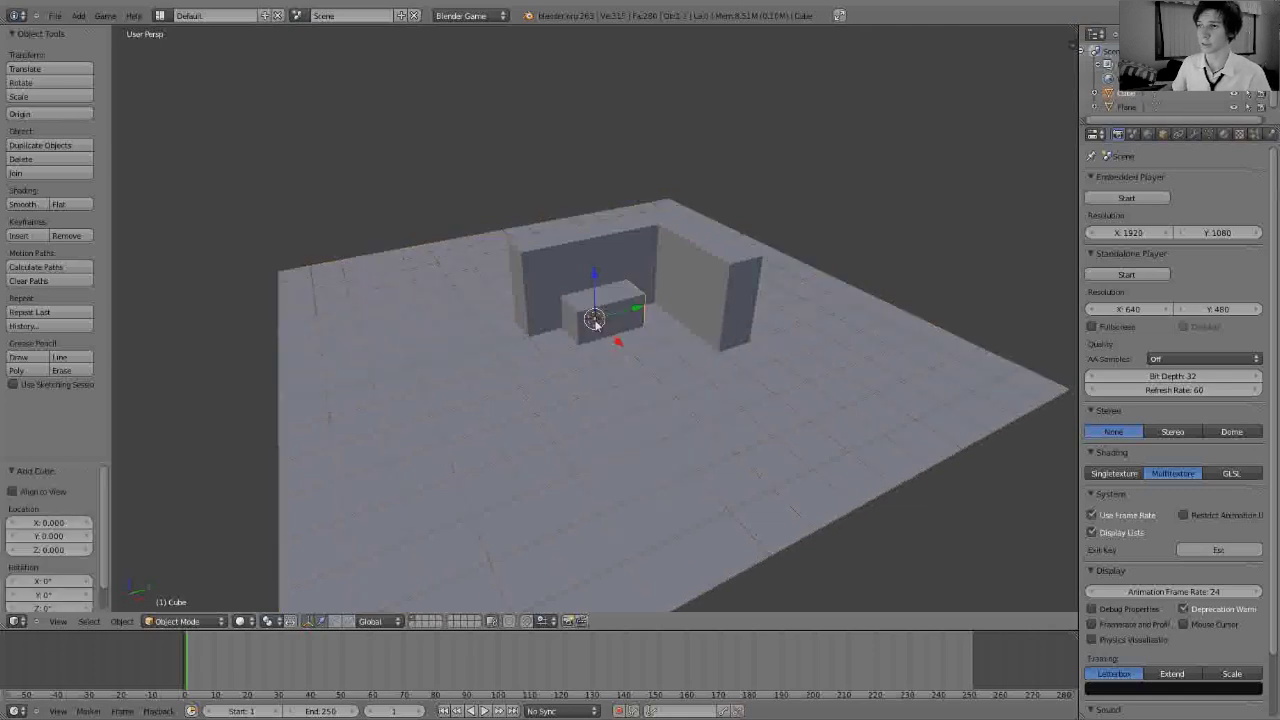
pyautogui.press('s')
pyautogui.click(648, 320)
# Position the small cube inside the wall's corner by moving it along X and about 0.28 along Y.
pyautogui.press('g')
pyautogui.press('x')
pyautogui.click(655, 324)
pyautogui.press('g')
pyautogui.press('y')
pyautogui.click(670, 322)
# Add a monkey head mesh to the scene.
pyautogui.moveTo(680, 330); pyautogui.dragTo(709, 378, button='middle')
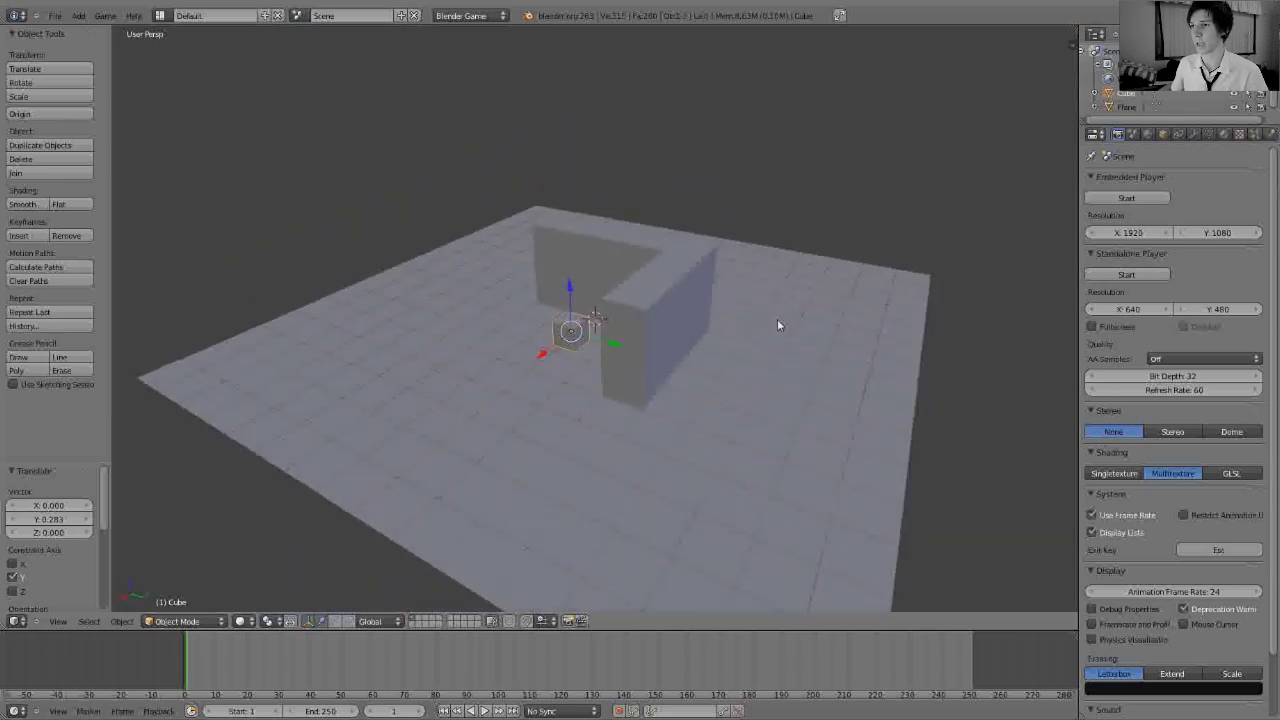
pyautogui.press('space')
pyautogui.write('monkey')
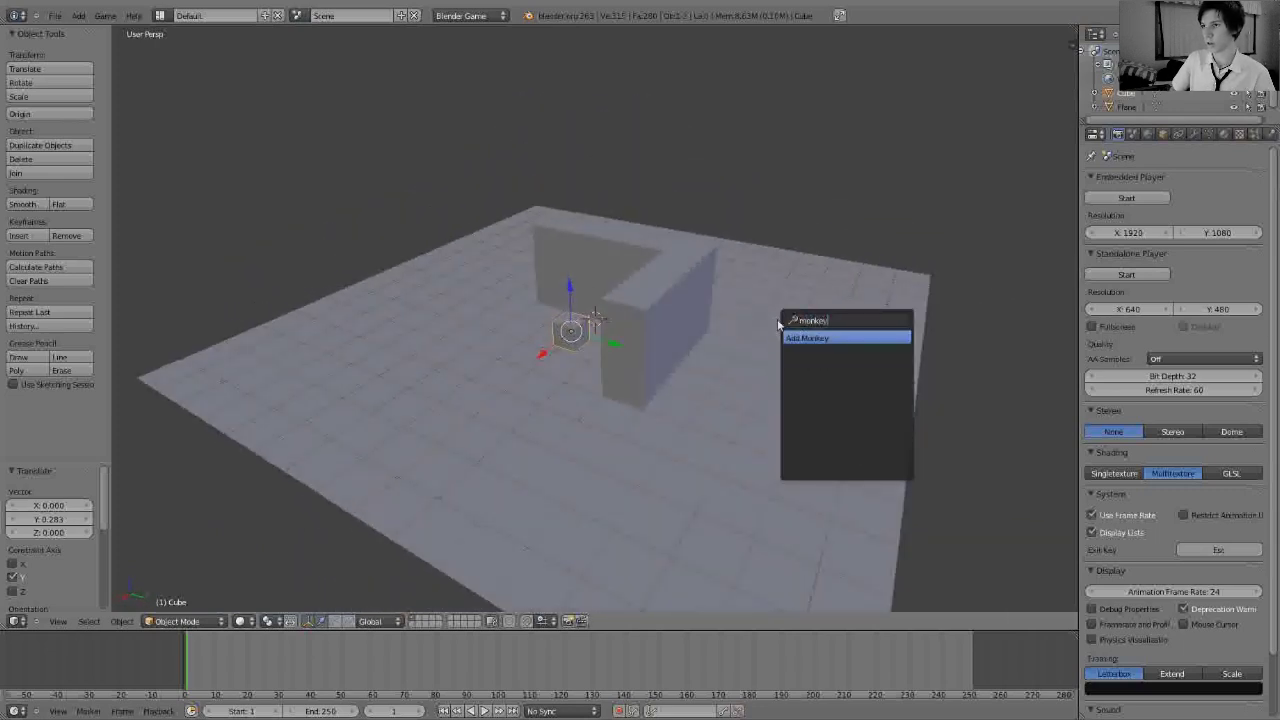
pyautogui.press('Return')
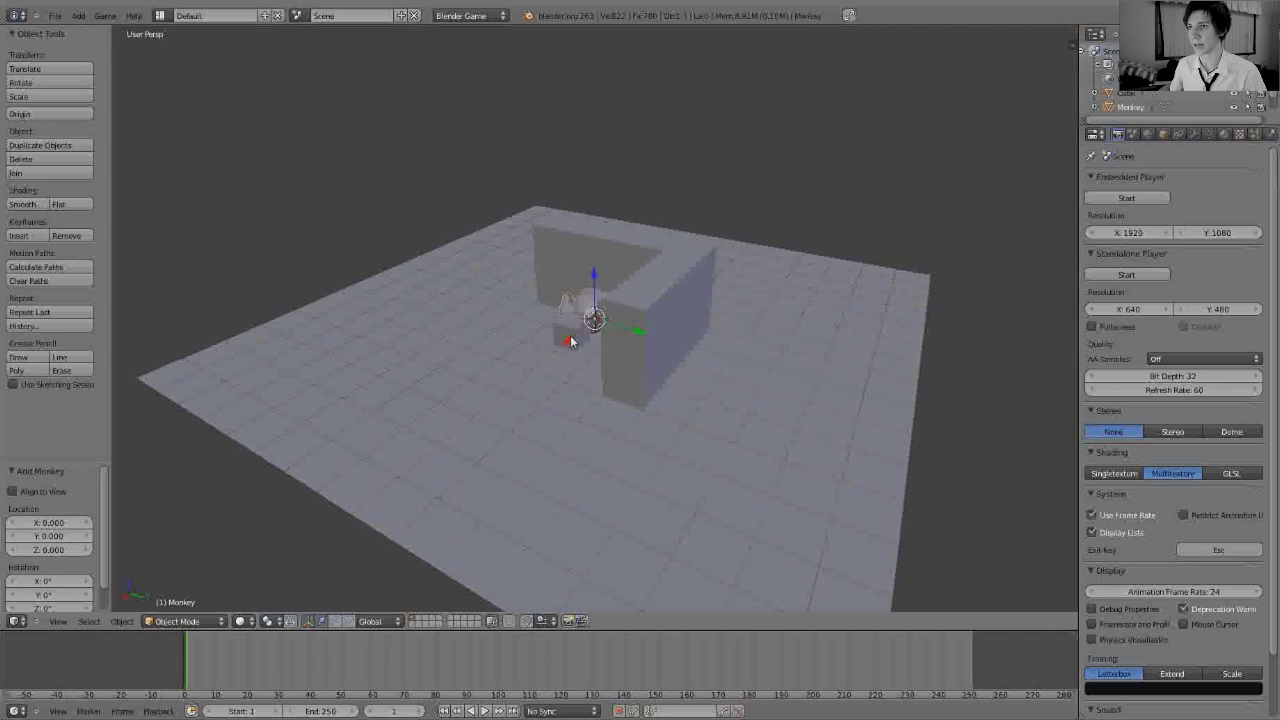
# Move the monkey head beyond the wall along X and about 4.95 along Y, and raise it about 0.93 along Z.
pyautogui.press('g')
pyautogui.press('x')
pyautogui.click(646, 297)
pyautogui.press('g')
pyautogui.press('y')
pyautogui.click(849, 300)
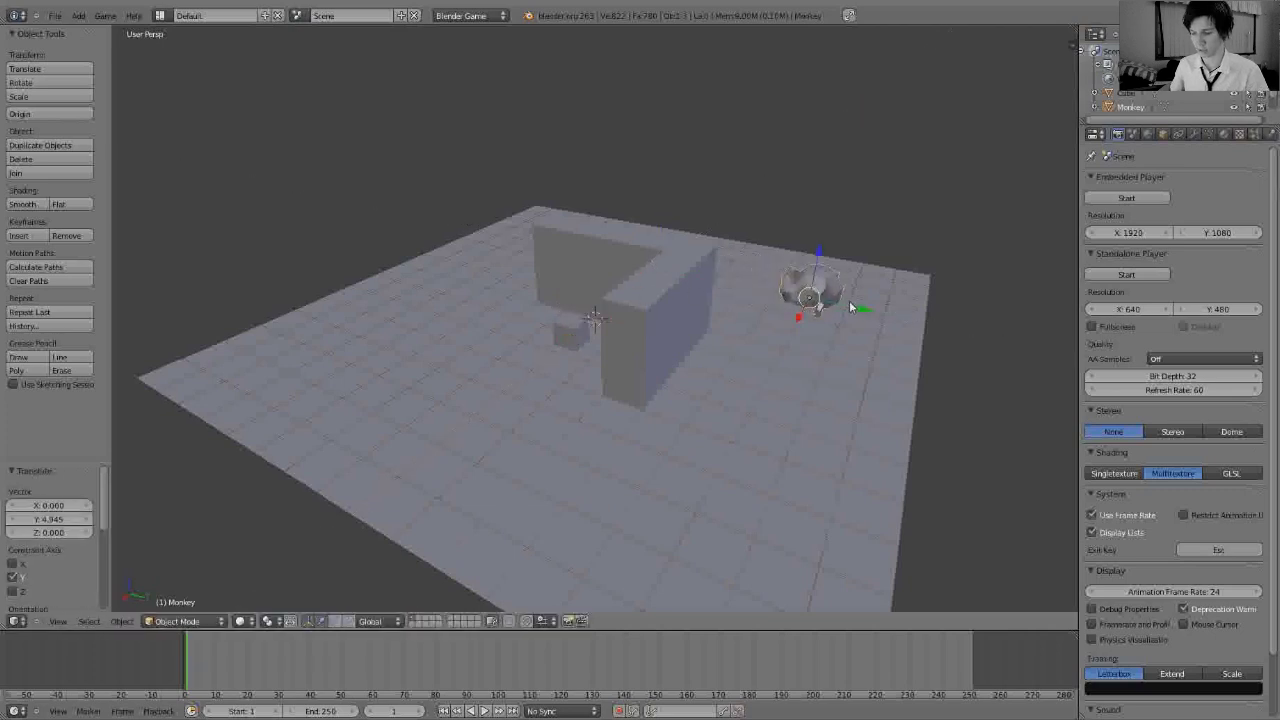
pyautogui.press('g')
pyautogui.press('z')
pyautogui.click(834, 226)
# Rotate the monkey head freely and lower it about 0.34 along Z towards the floor.
pyautogui.press('r')
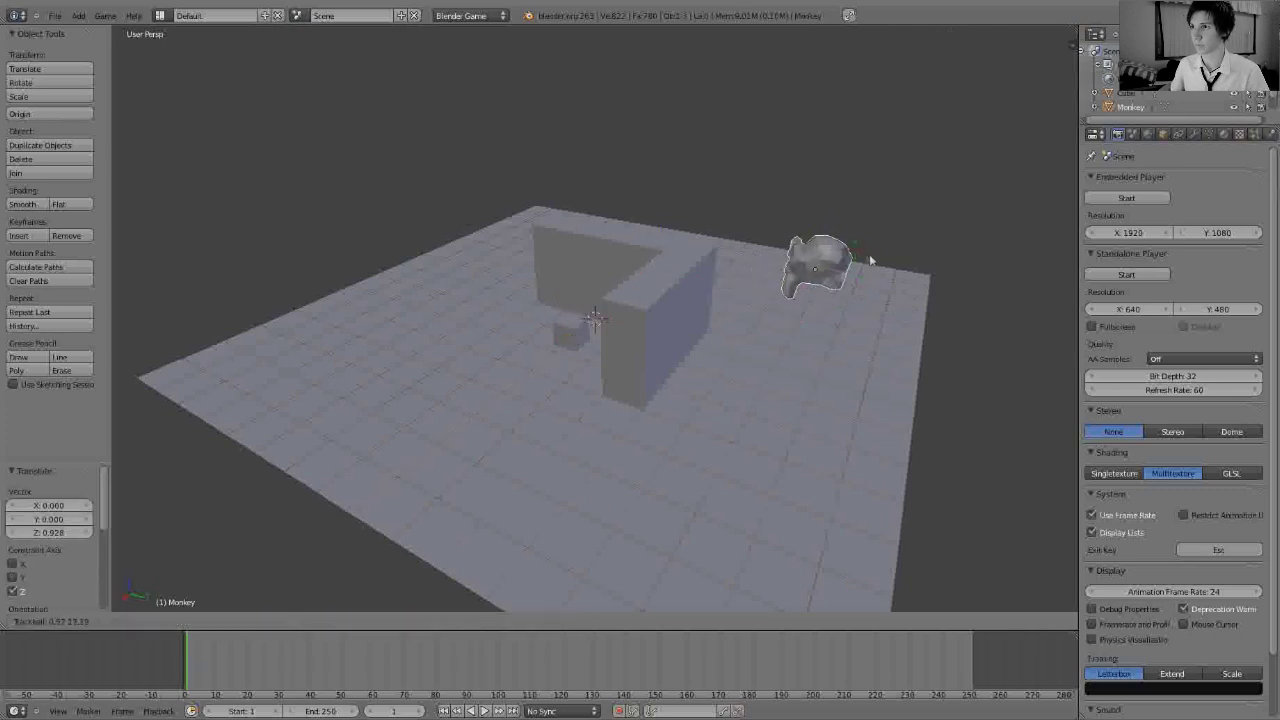
pyautogui.click(783, 302)
pyautogui.press('g')
pyautogui.press('z')
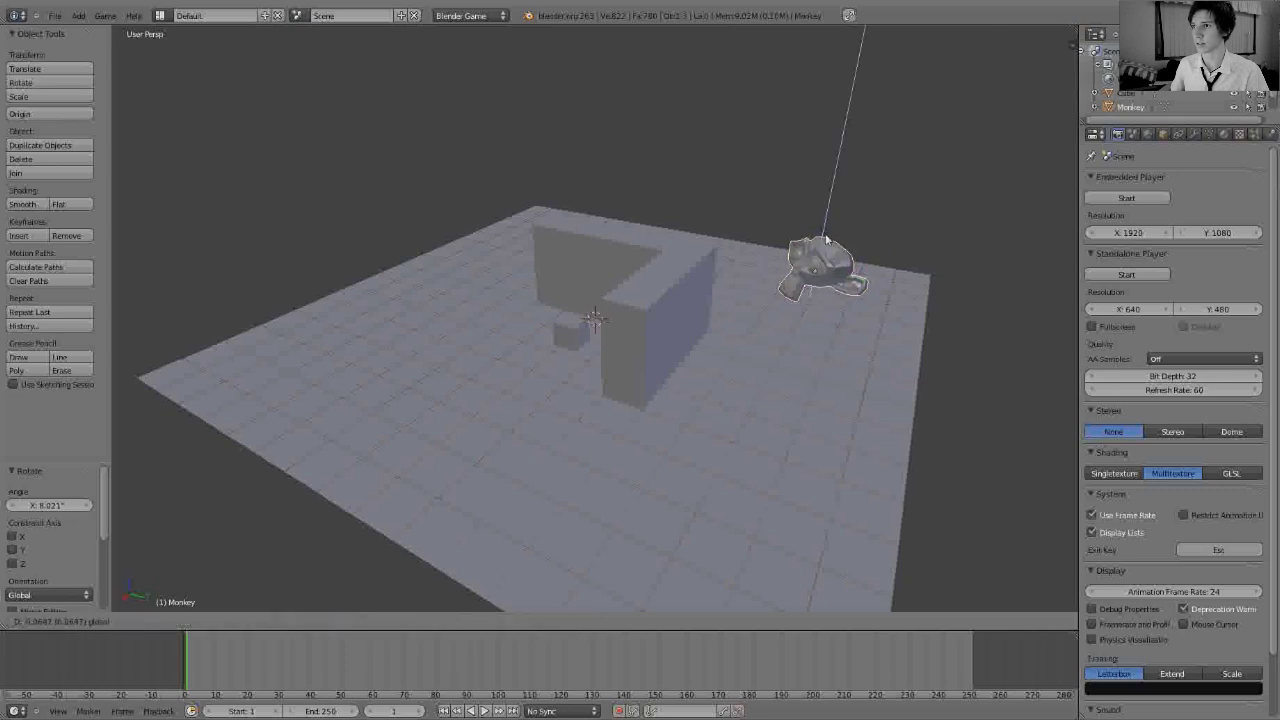
pyautogui.click(543, 315)
# Select the small cube and switch to the Game Logic screen layout.
pyautogui.rightClick(576, 327)
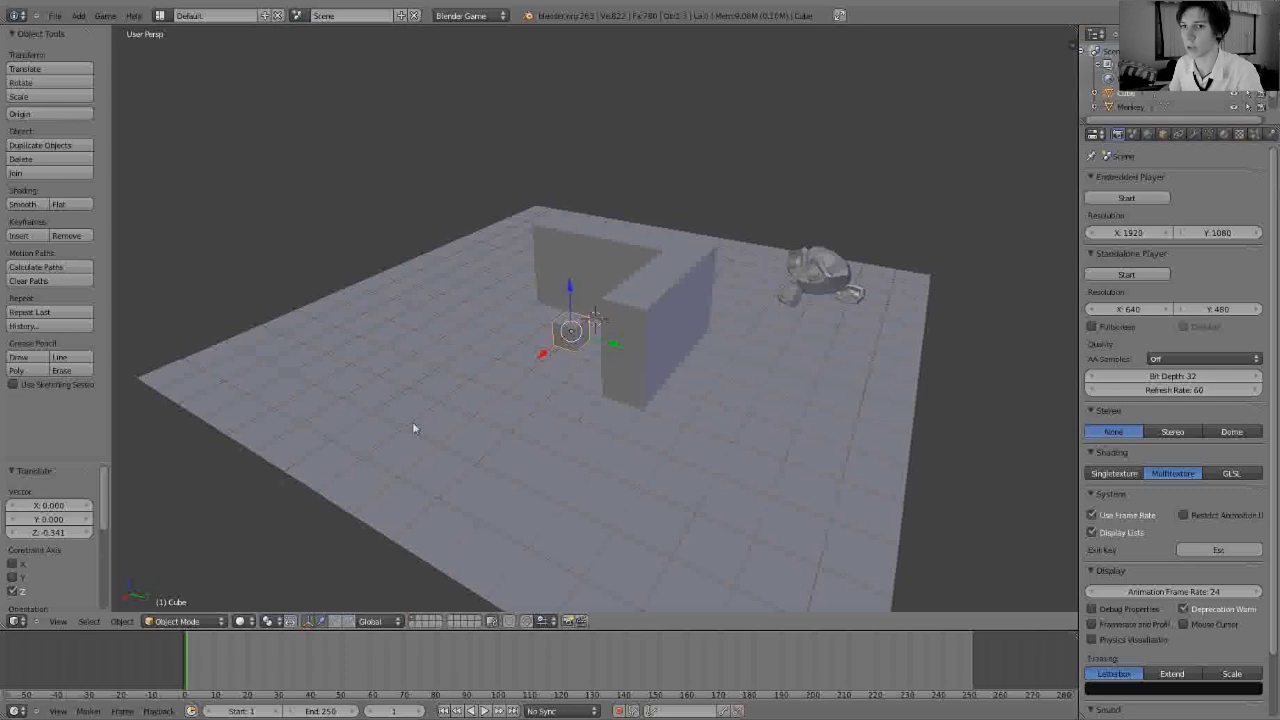
pyautogui.click(14, 712)
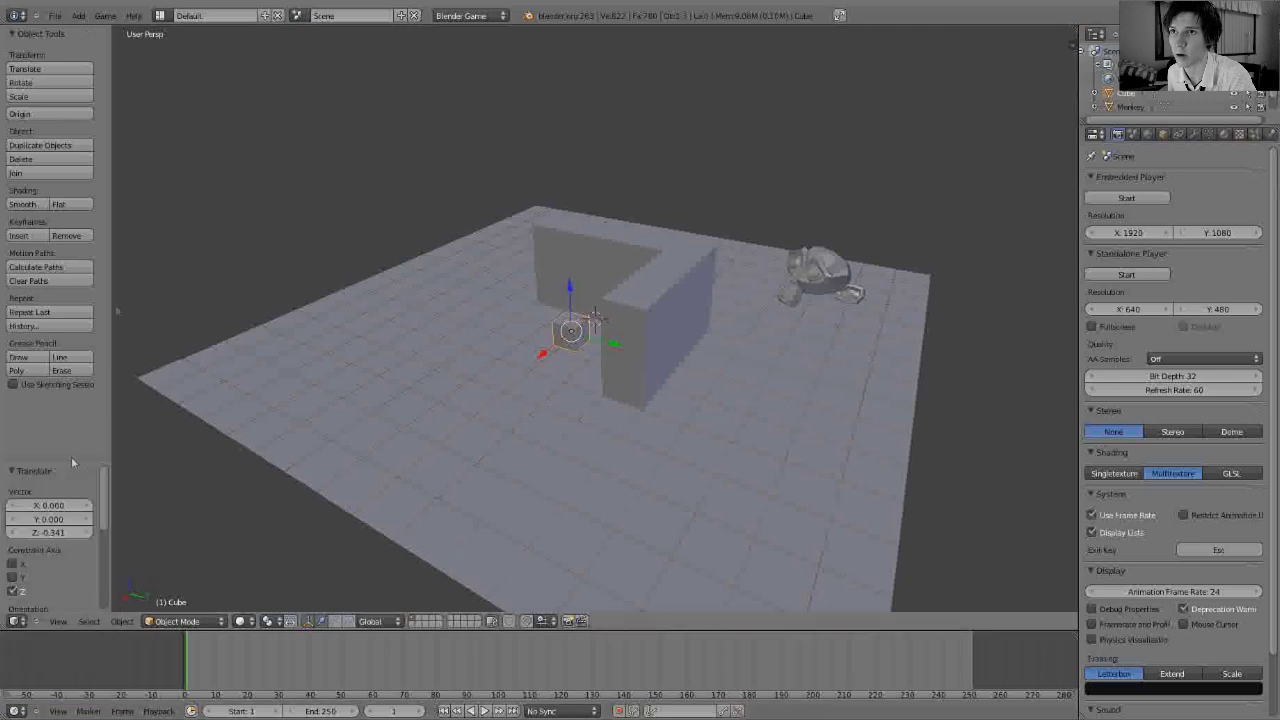
pyautogui.click(163, 16)
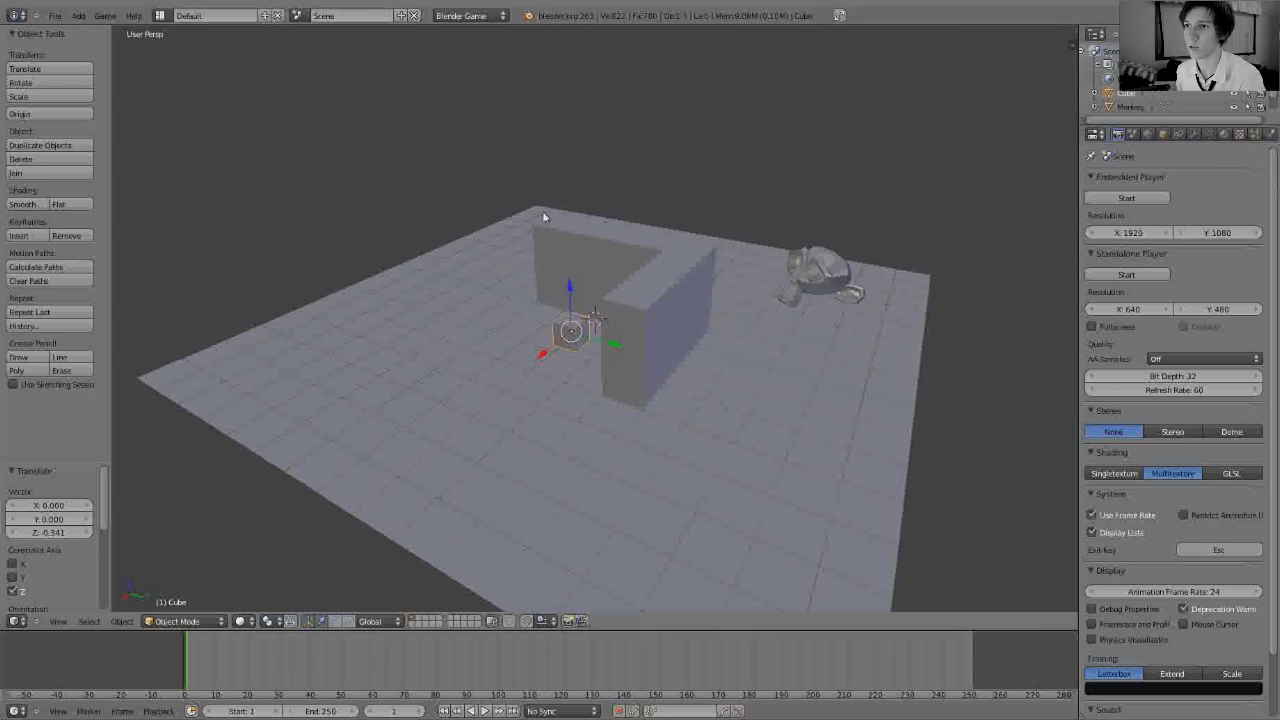
pyautogui.hotkey('ctrl', 'Right')
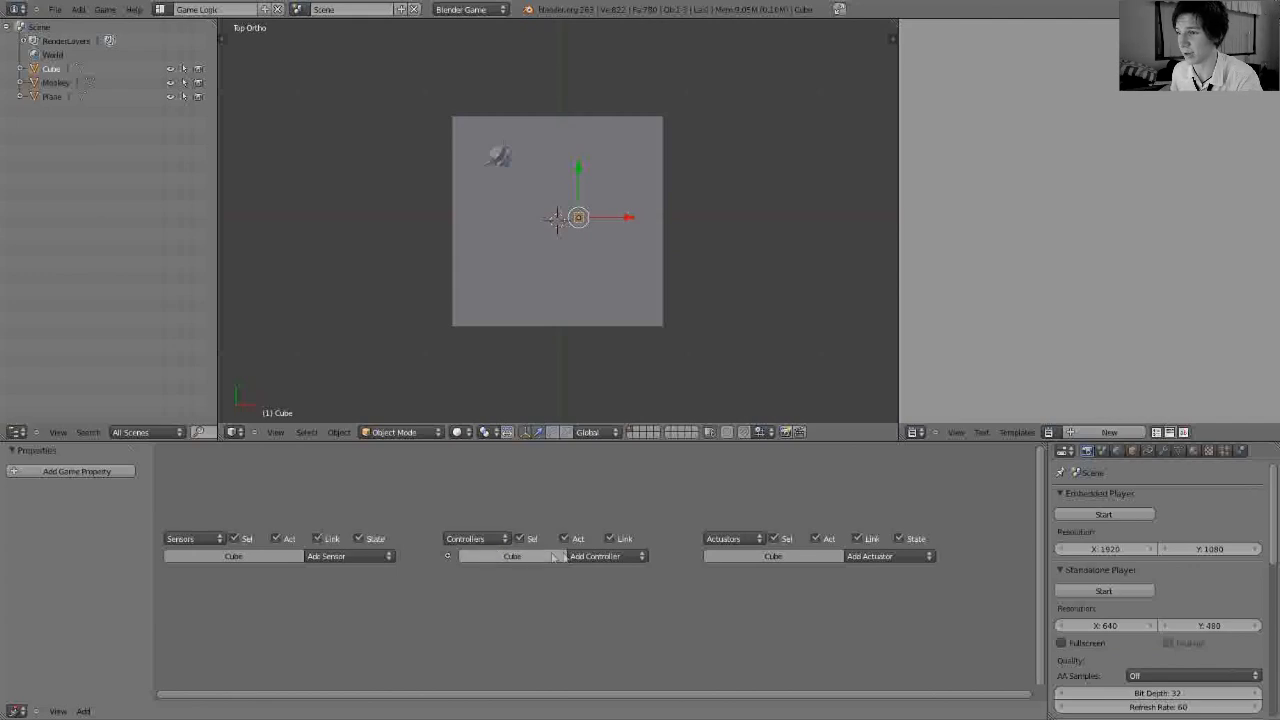
# Add an Always sensor and an And controller to the cube and link them together.
pyautogui.scroll(6, 677, 386)
pyautogui.moveTo(583, 334); pyautogui.dragTo(519, 239, button='middle')
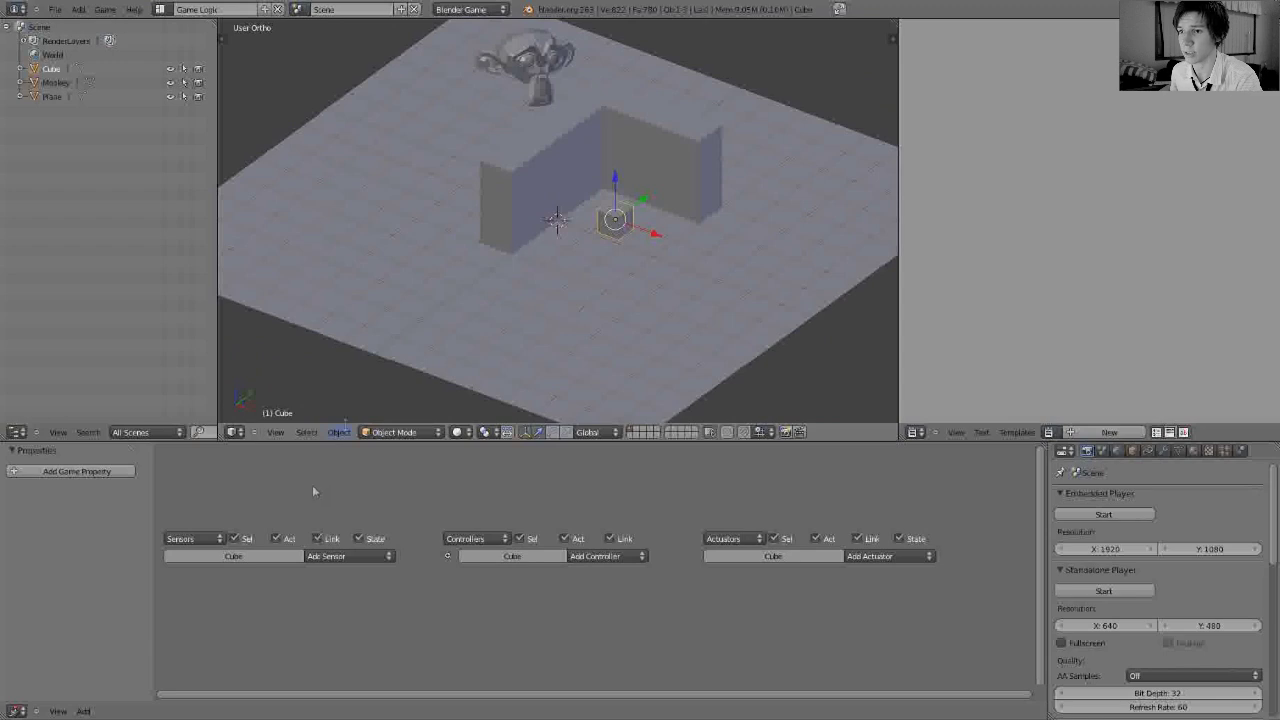
pyautogui.click(340, 556)
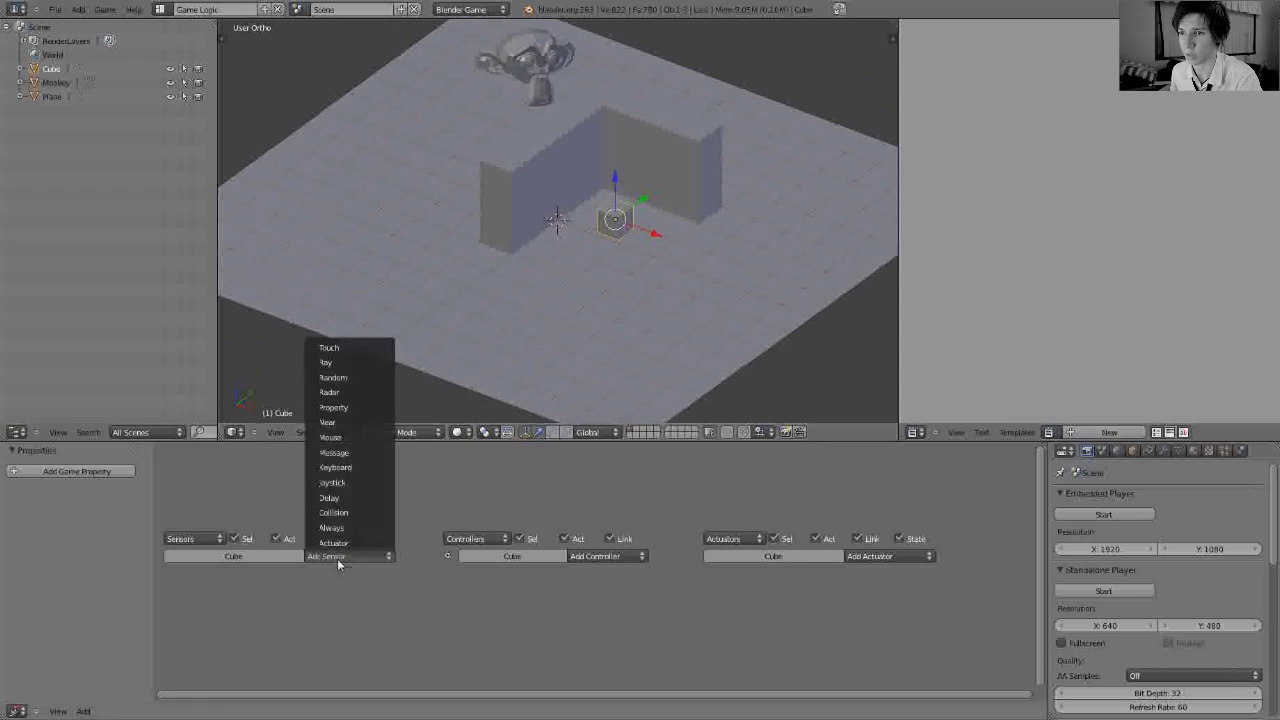
pyautogui.click(357, 536)
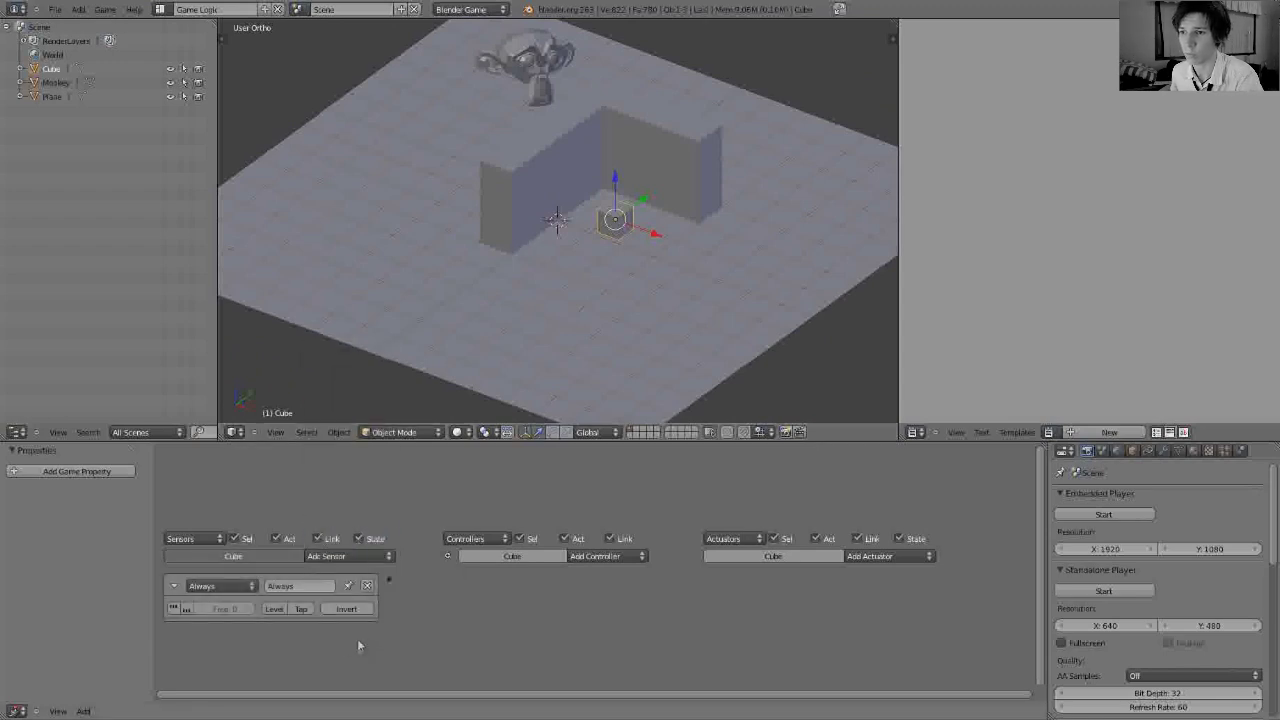
pyautogui.click(609, 561)
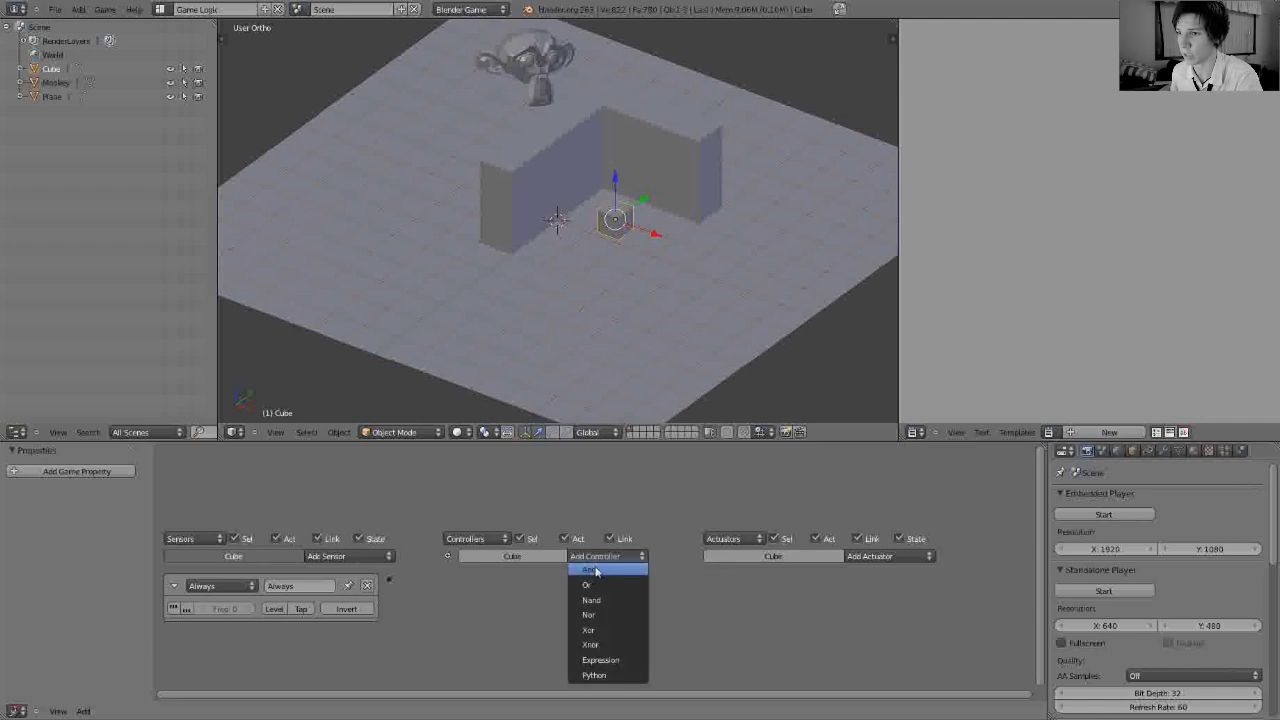
pyautogui.click(604, 570)
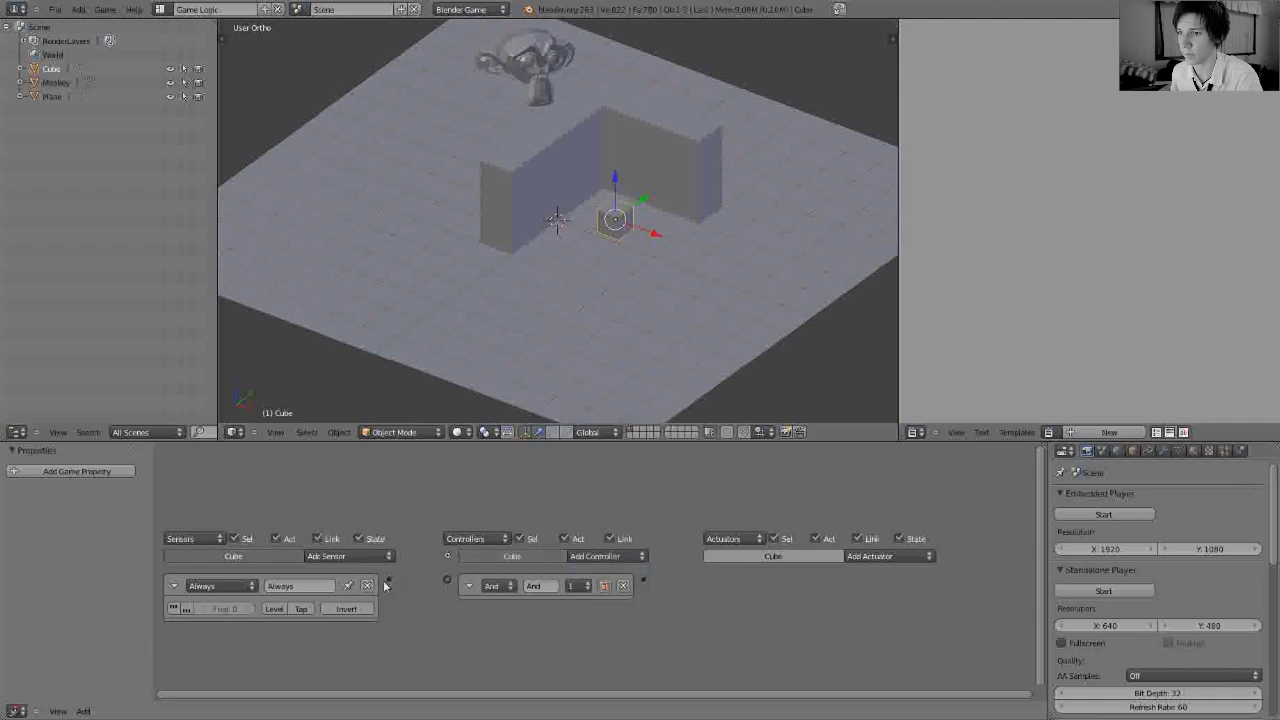
pyautogui.moveTo(436, 587); pyautogui.dragTo(447, 580)
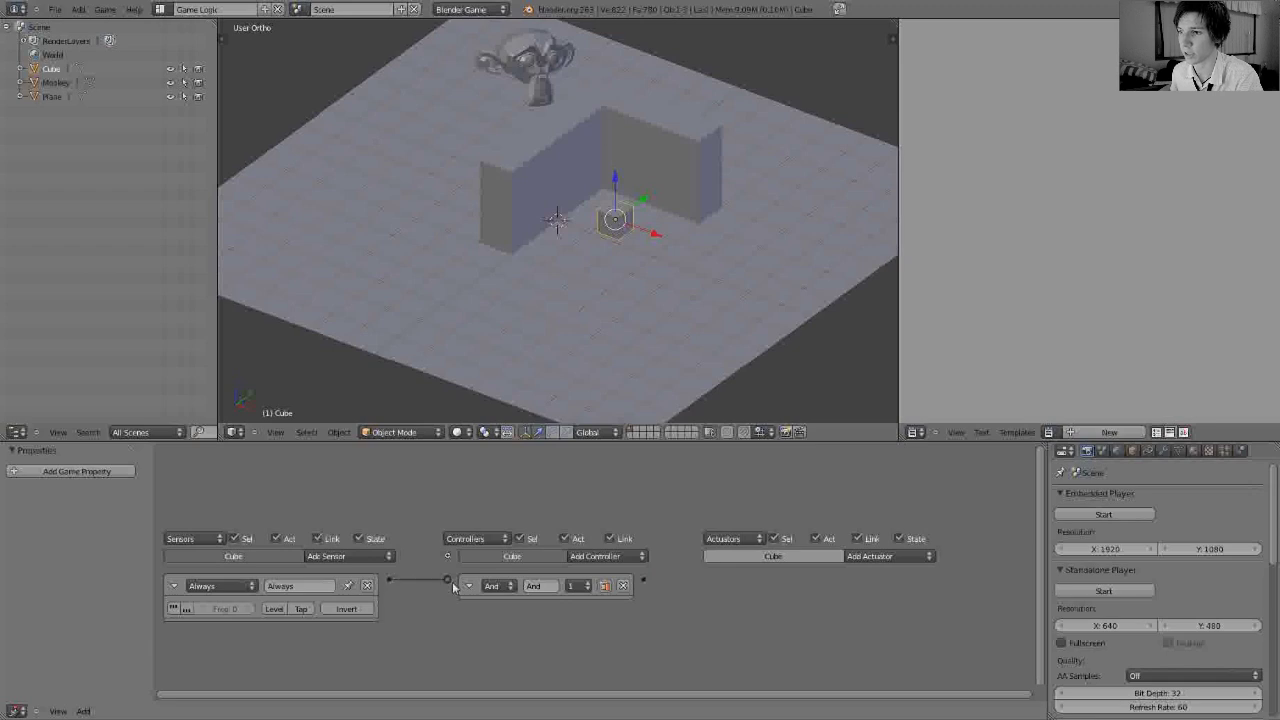
# Add a Steering actuator linked to the cube's And controller, and maximise the logic editor.
pyautogui.click(888, 556)
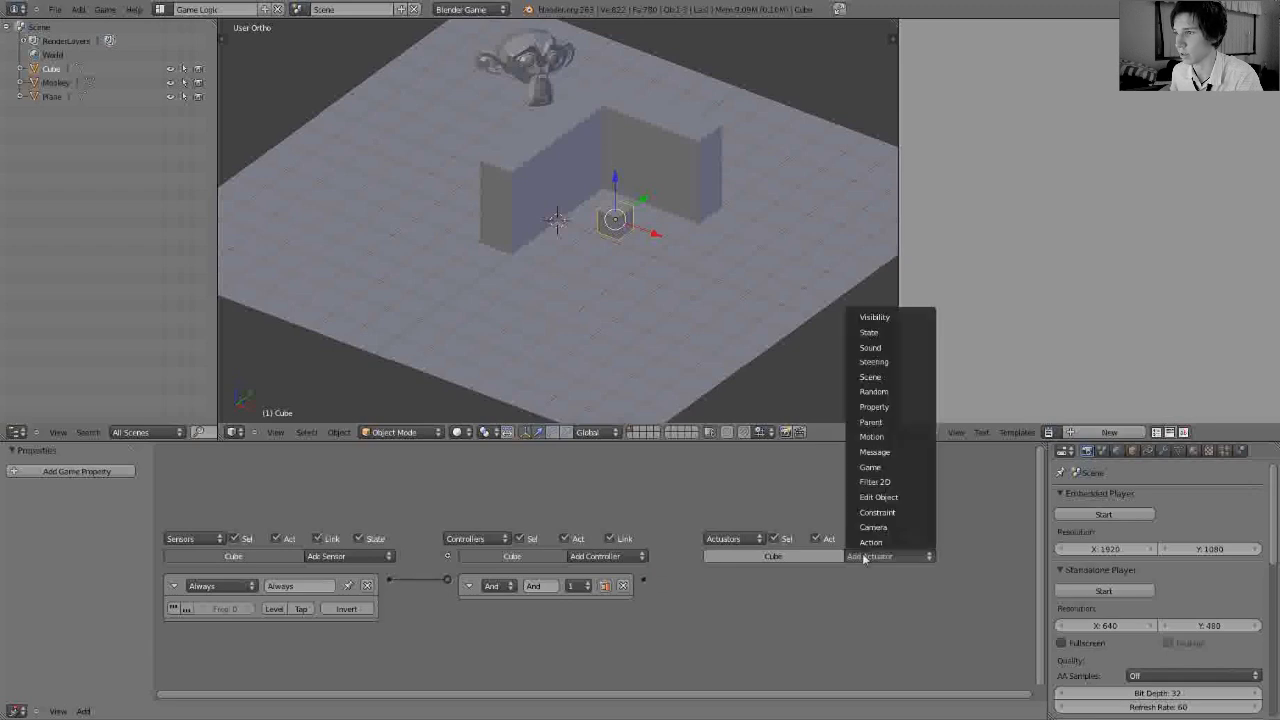
pyautogui.click(885, 361)
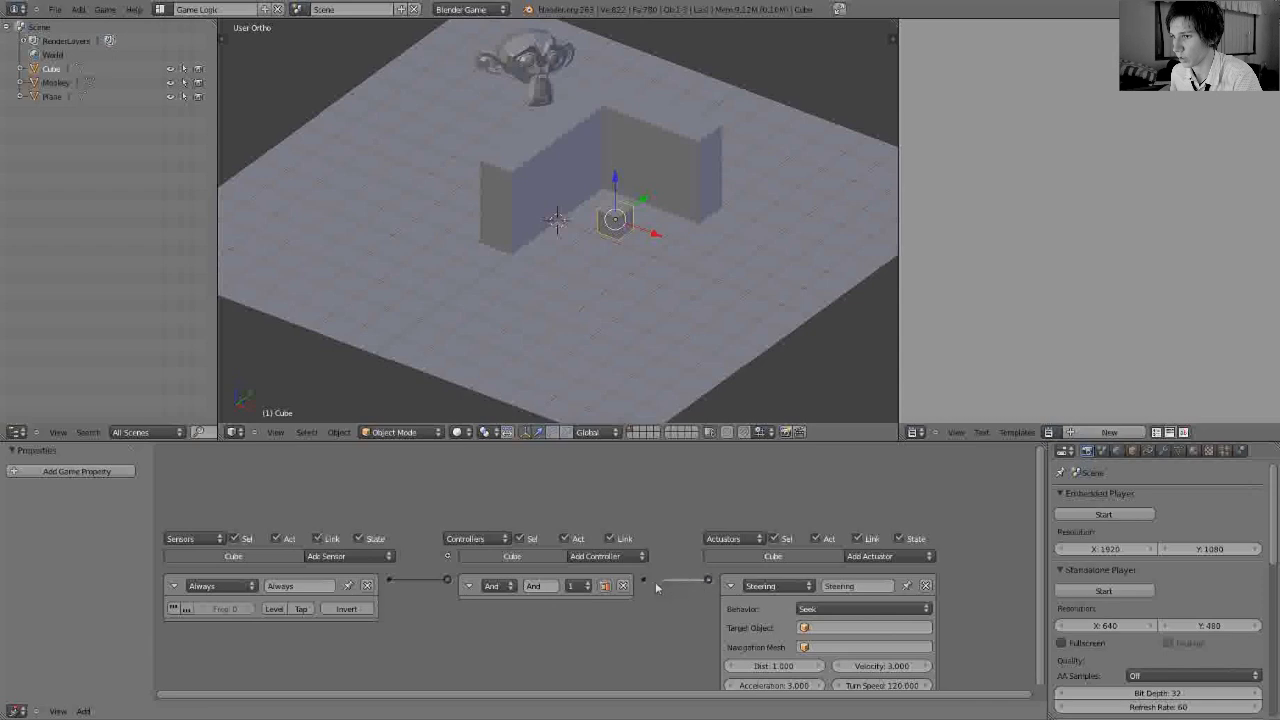
pyautogui.moveTo(643, 579); pyautogui.dragTo(708, 579)
pyautogui.moveTo(983, 615); pyautogui.dragTo(880, 547, button='middle')
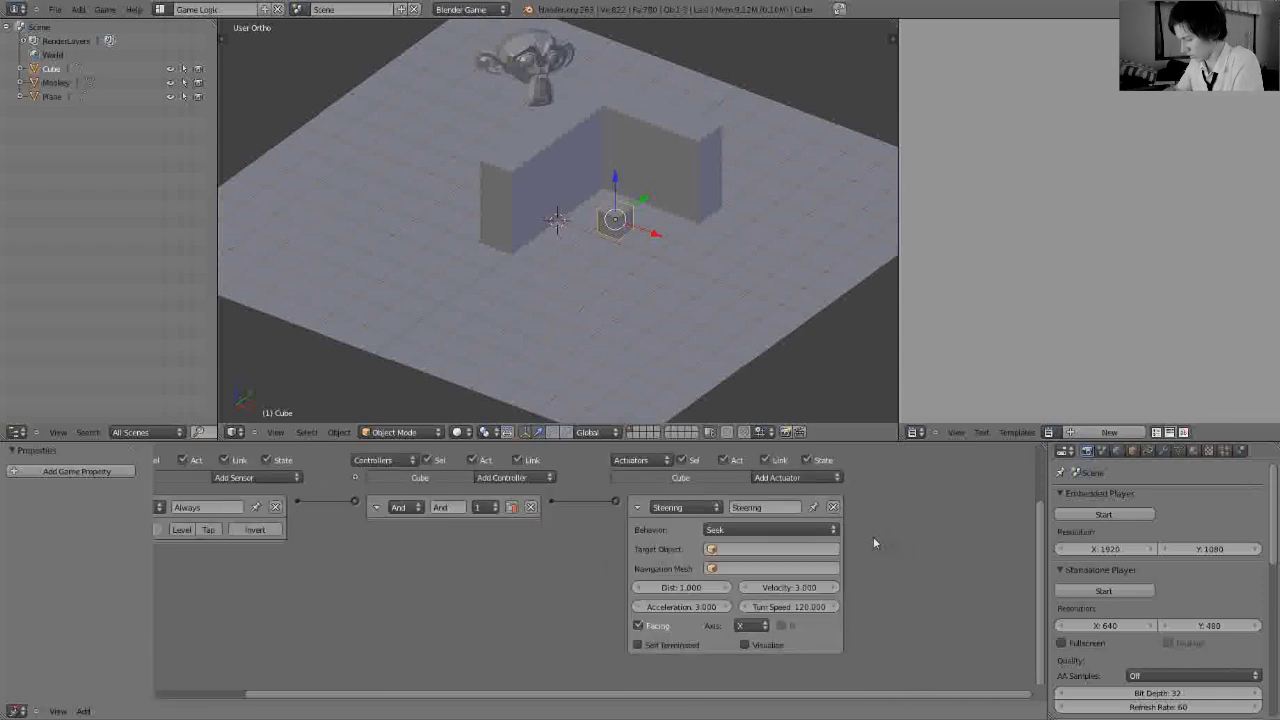
pyautogui.hotkey('ctrl', 'Up')
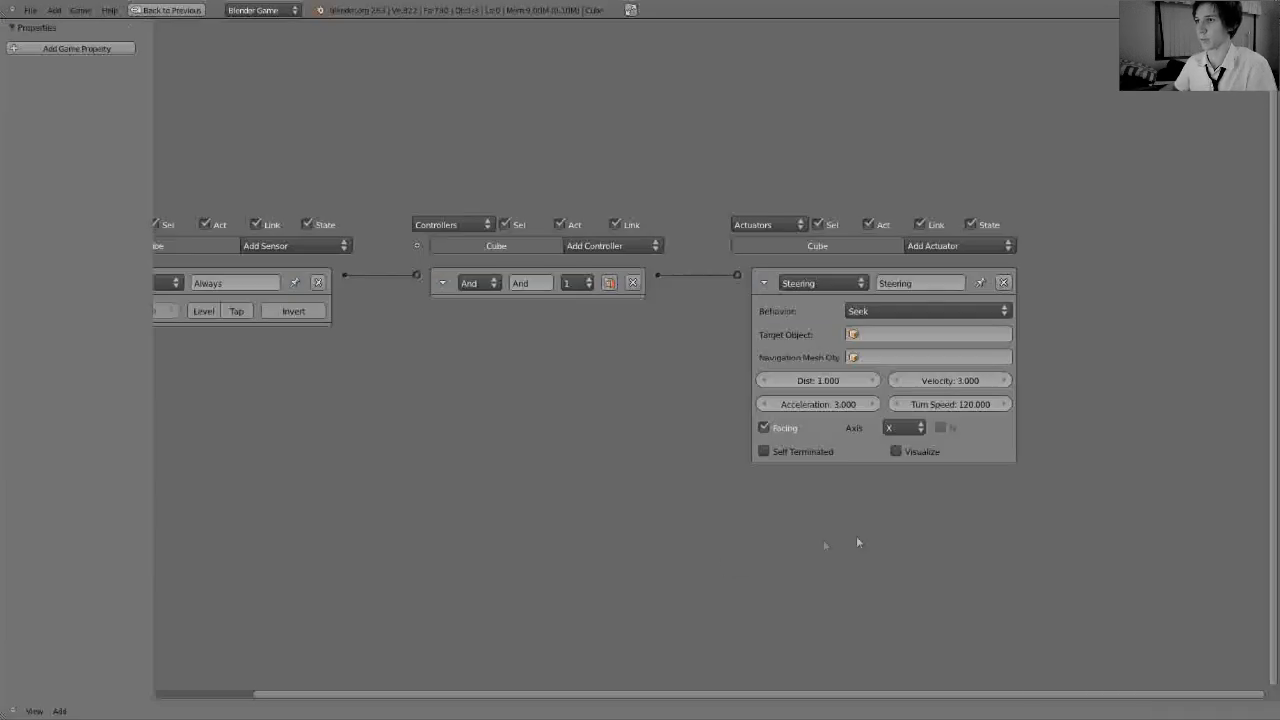
# Set the Steering actuator's behavior to Path following.
pyautogui.moveTo(1068, 345); pyautogui.dragTo(812, 357, button='middle')
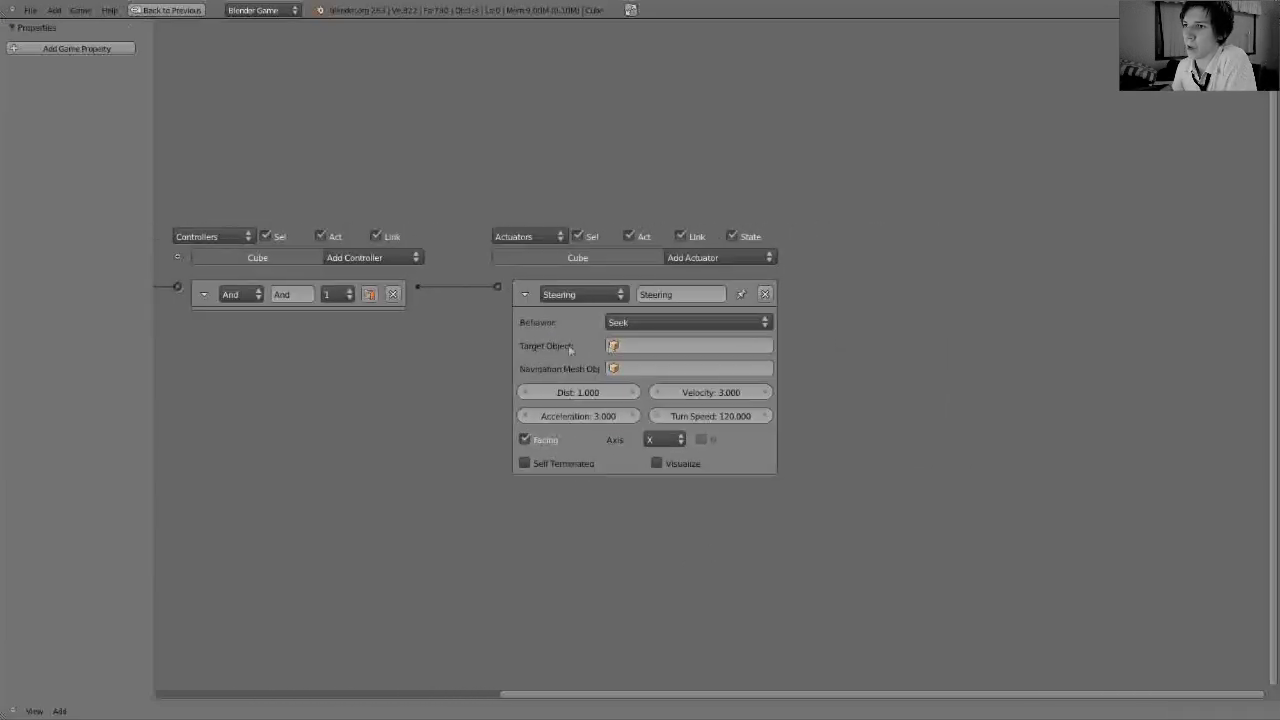
pyautogui.click(671, 323)
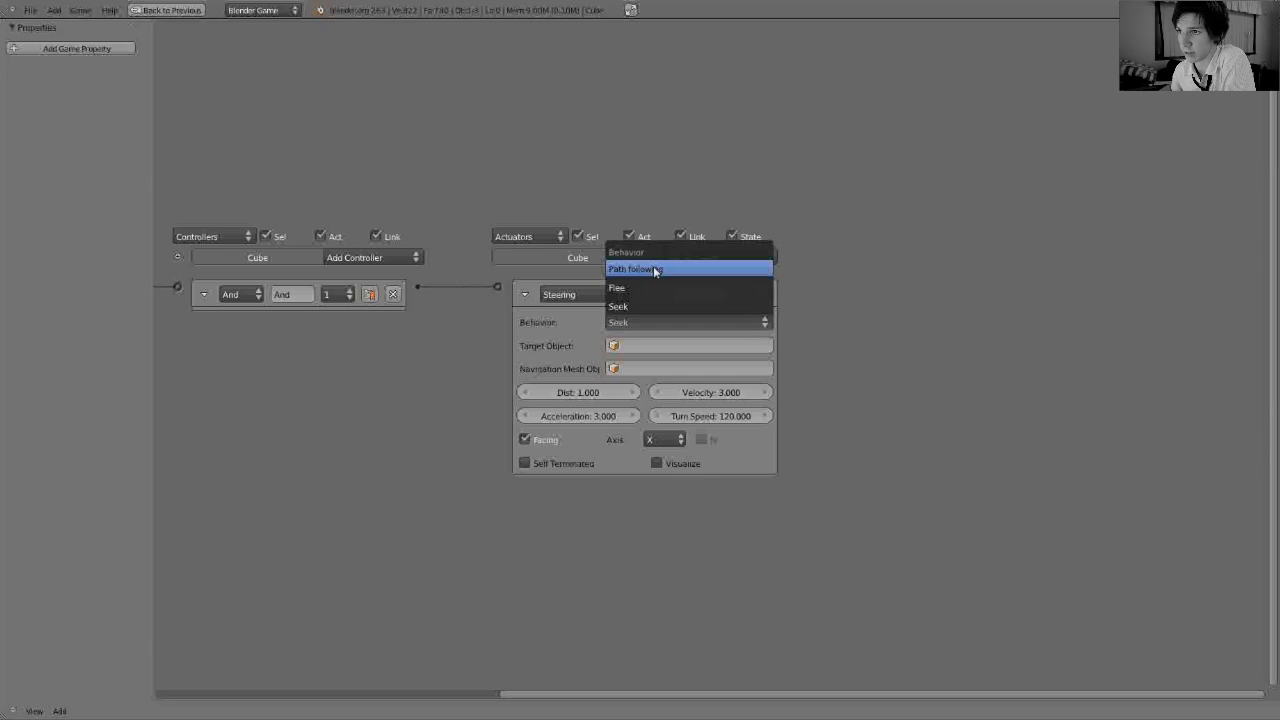
pyautogui.click(655, 270)
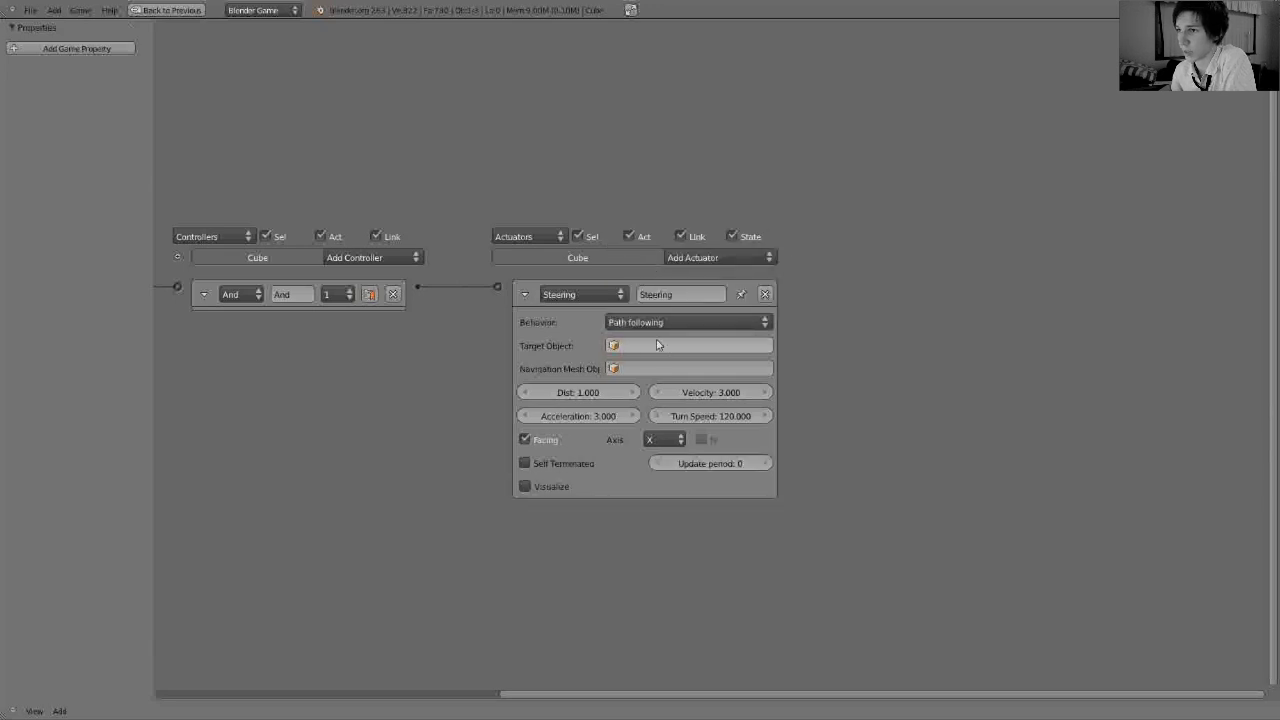
# Restore the full screen layout and set the Steering actuator's target object to Monkey.
pyautogui.hotkey('ctrl', 'Up')
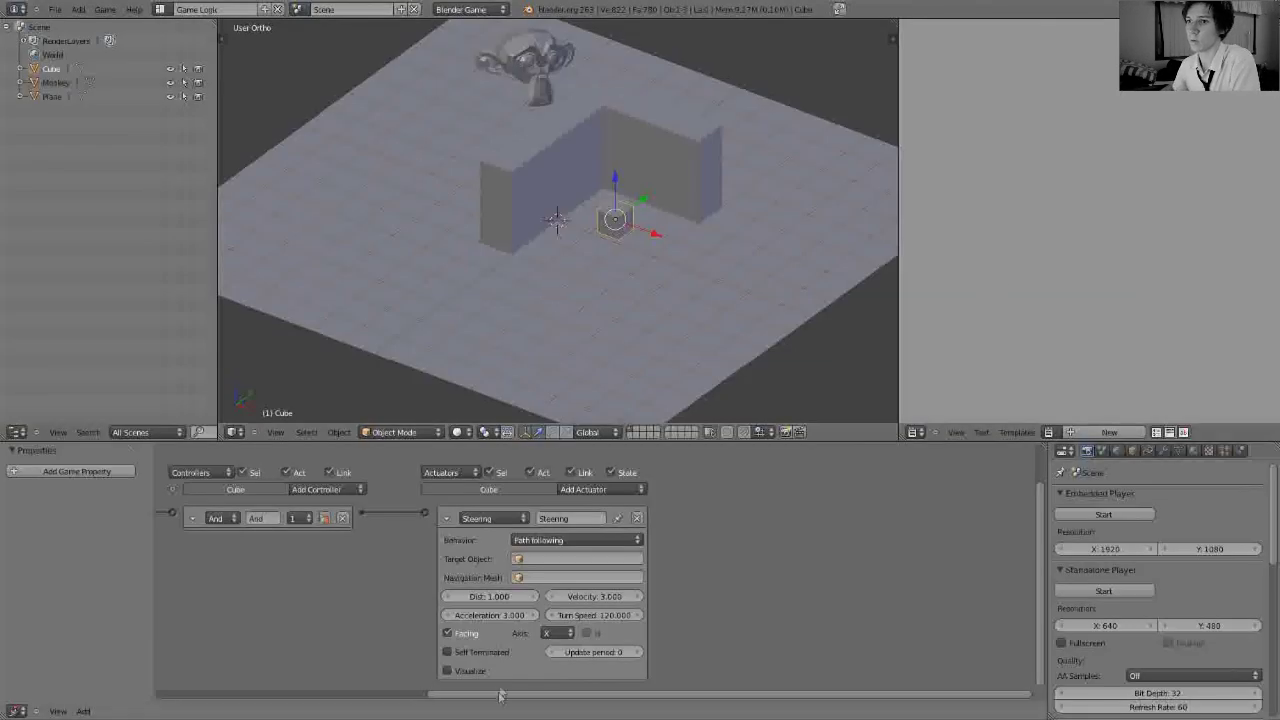
pyautogui.press('Home')
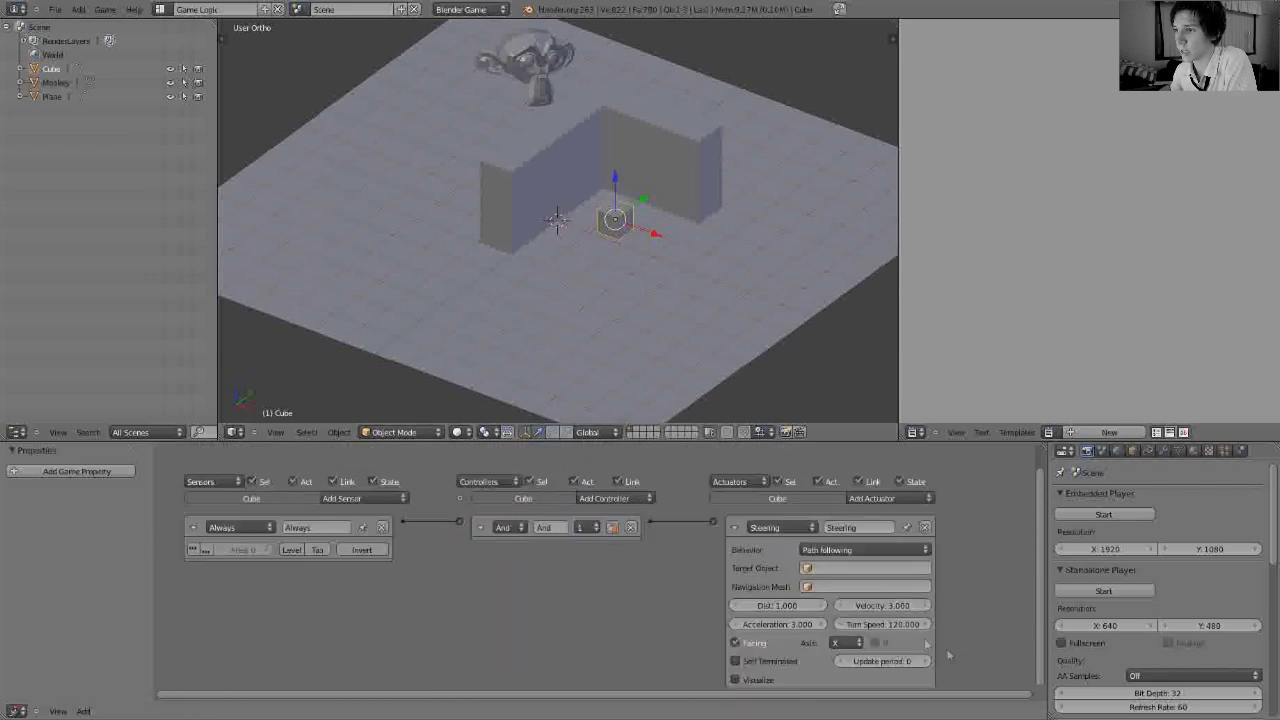
pyautogui.click(826, 568)
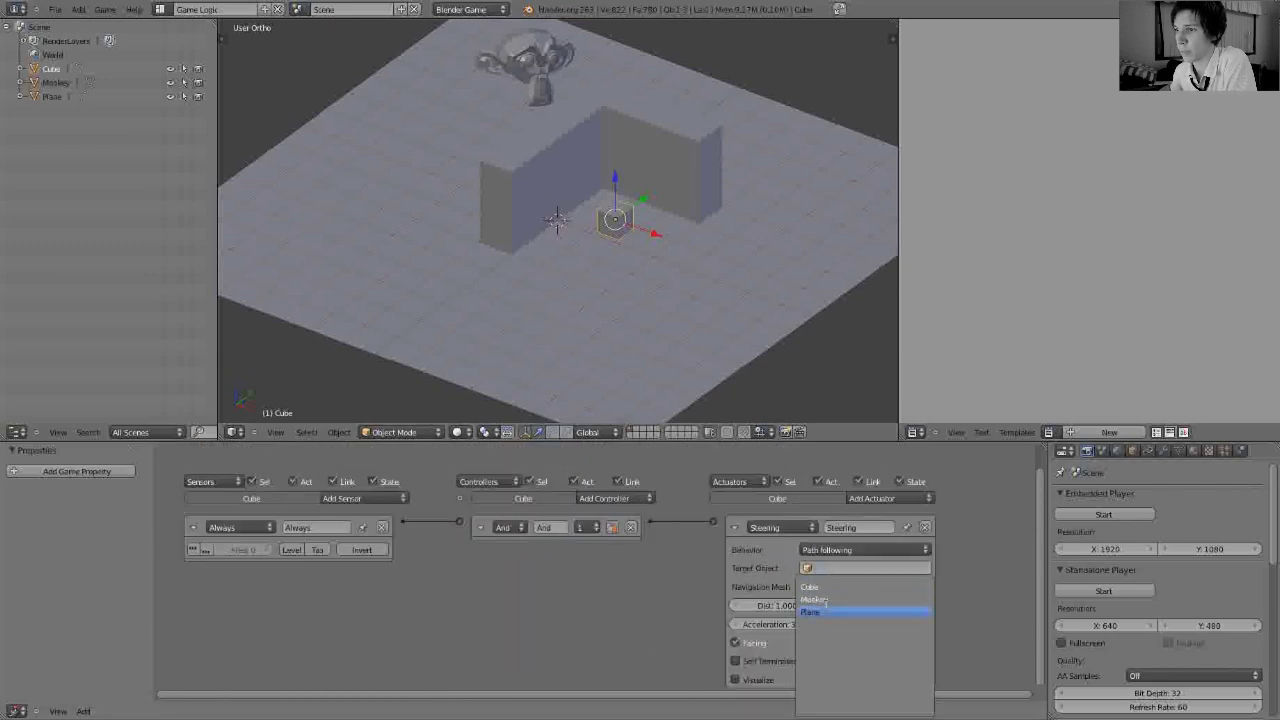
pyautogui.click(825, 597)
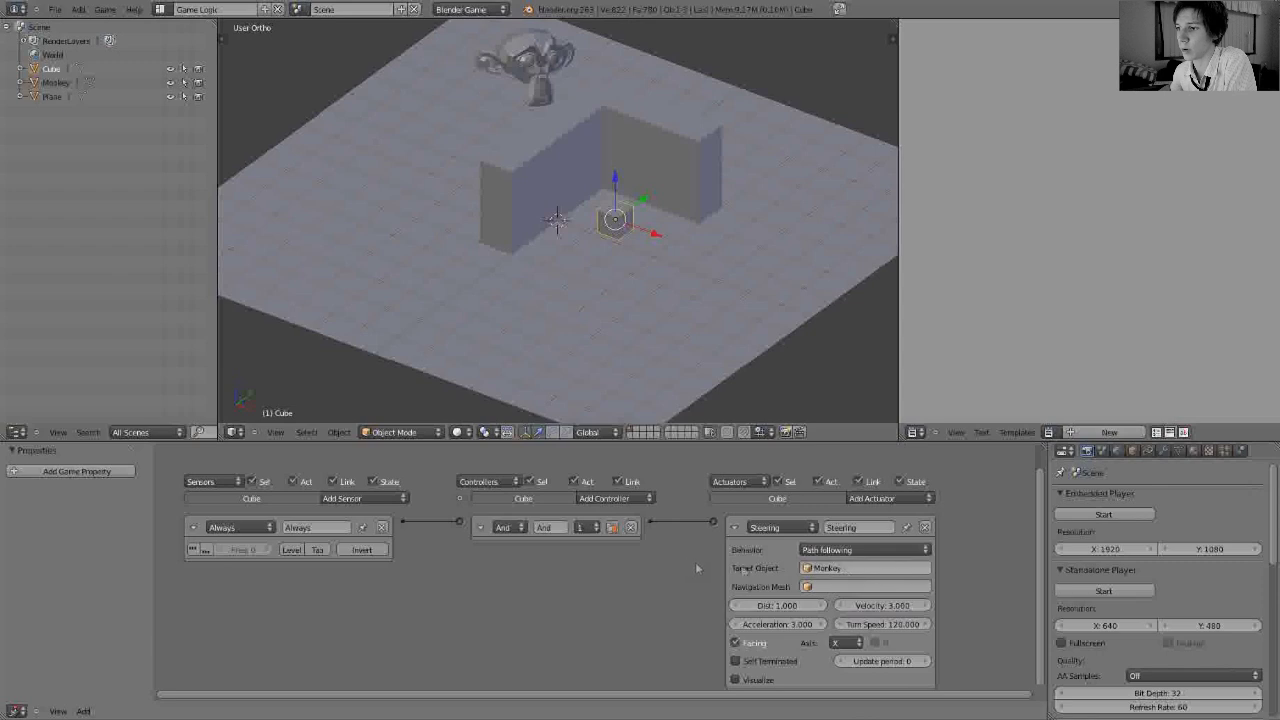
pyautogui.click(833, 594)
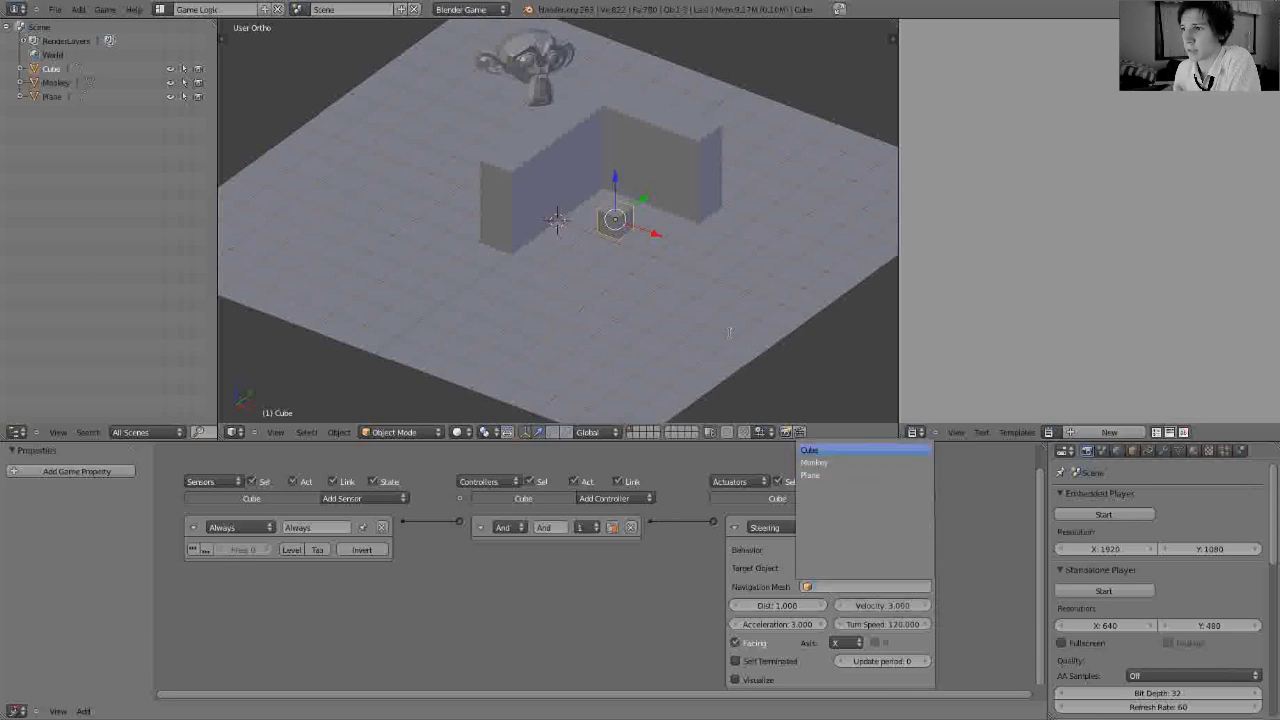
pyautogui.click(814, 462)
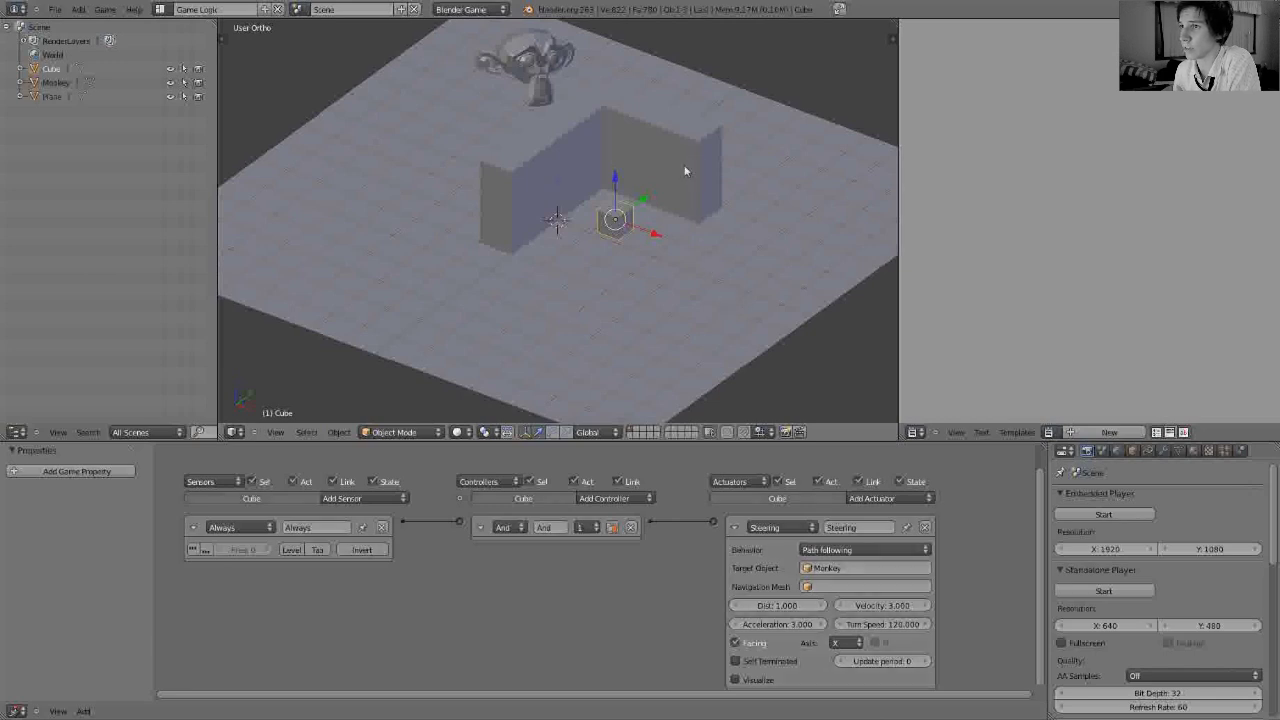
# Select the floor plane and build a navigation mesh from it with the default settings in the scene properties.
pyautogui.rightClick(608, 262)
pyautogui.press('g')
pyautogui.rightClick(596, 189)
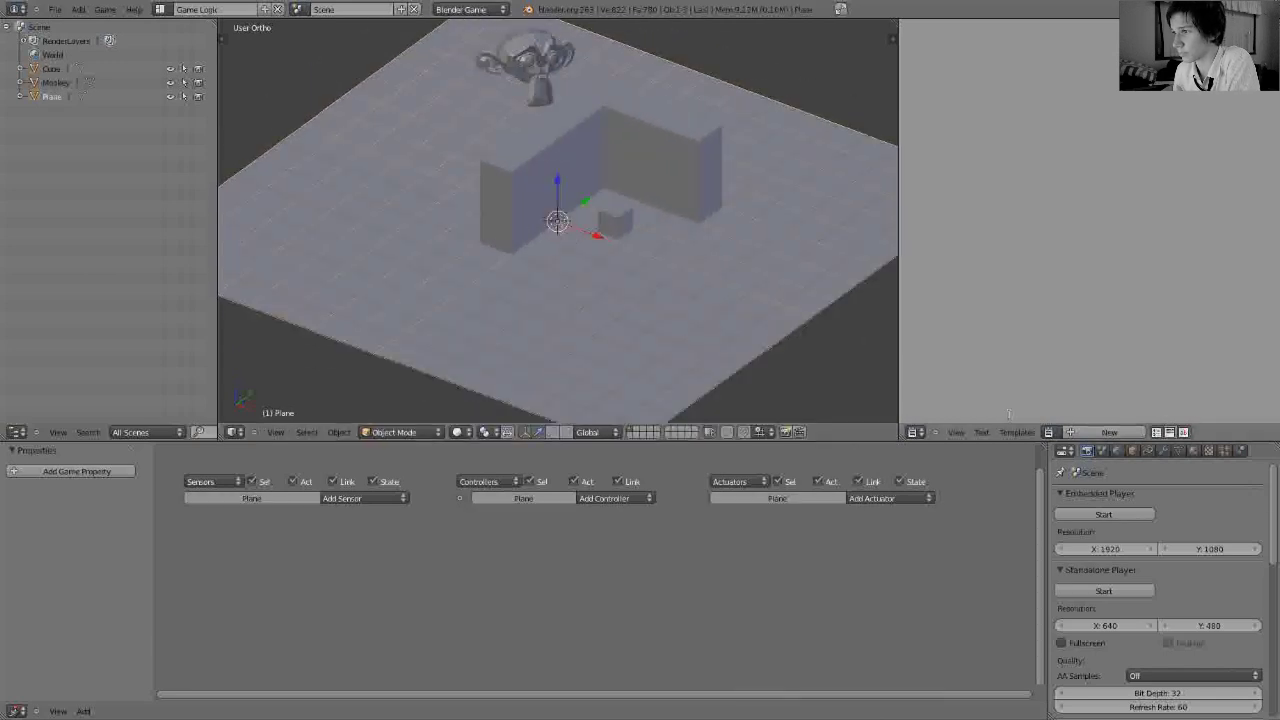
pyautogui.moveTo(969, 443); pyautogui.dragTo(975, 421)
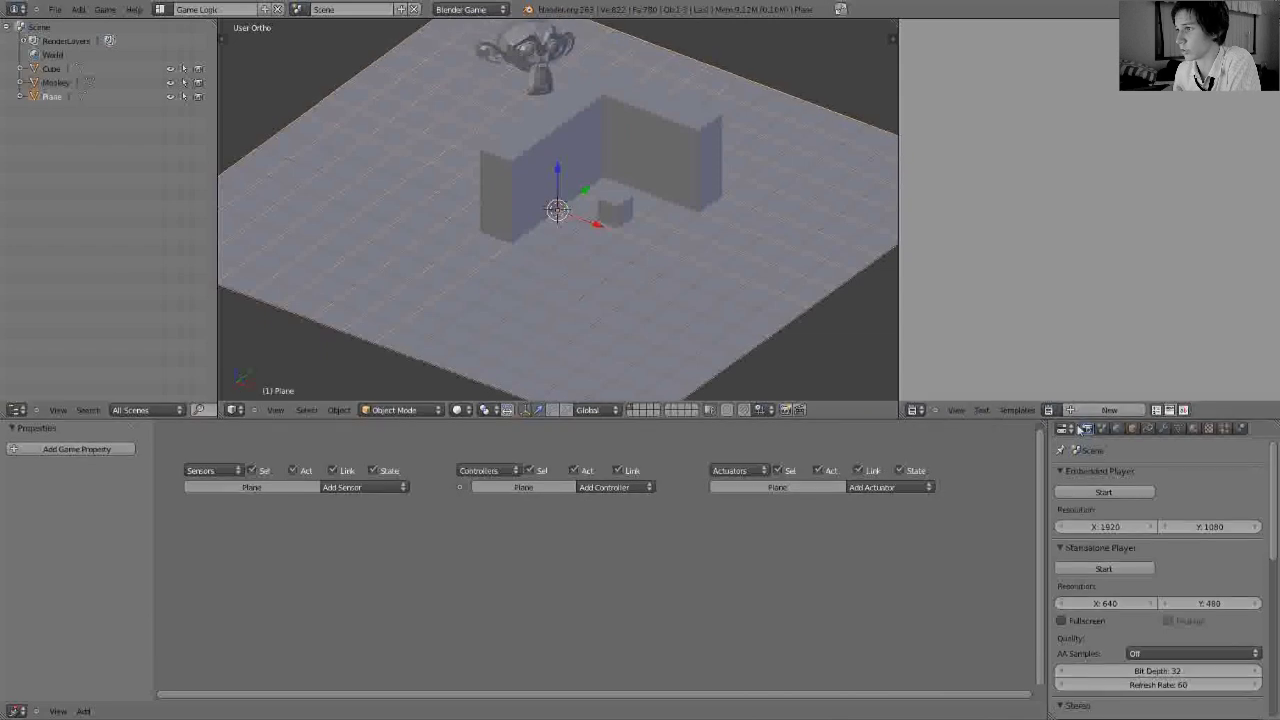
pyautogui.click(1104, 430)
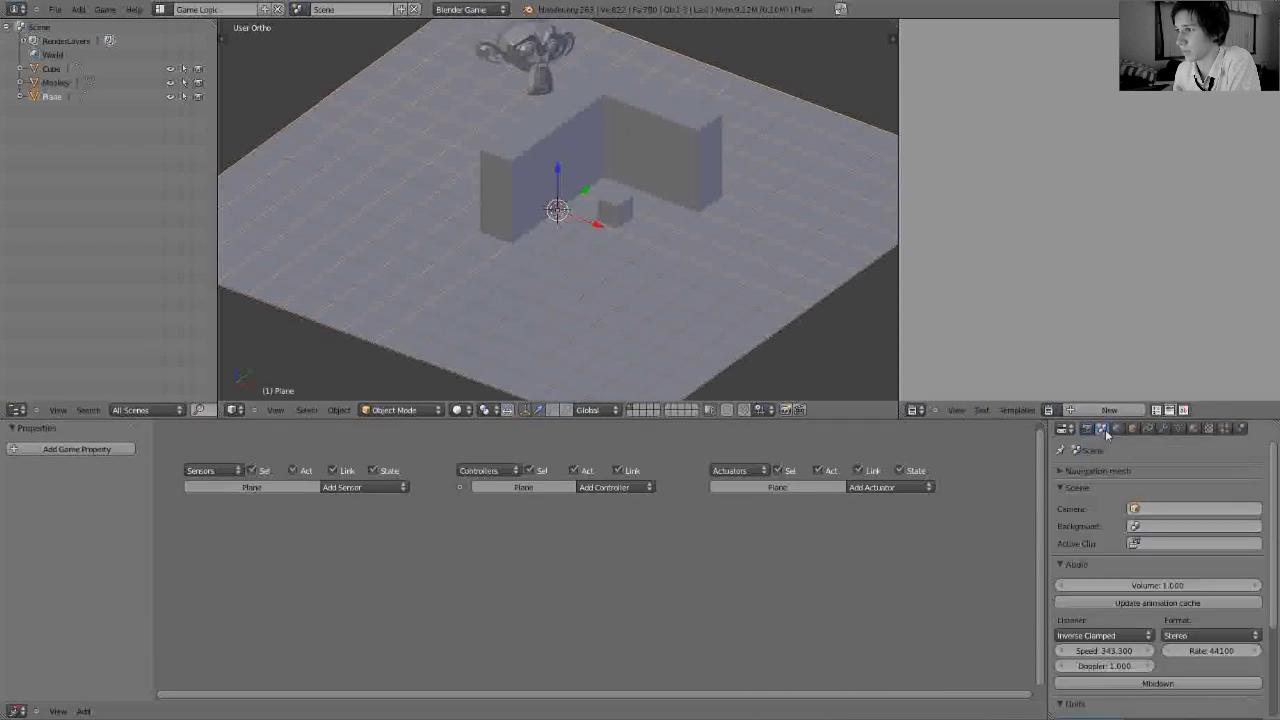
pyautogui.click(1062, 471)
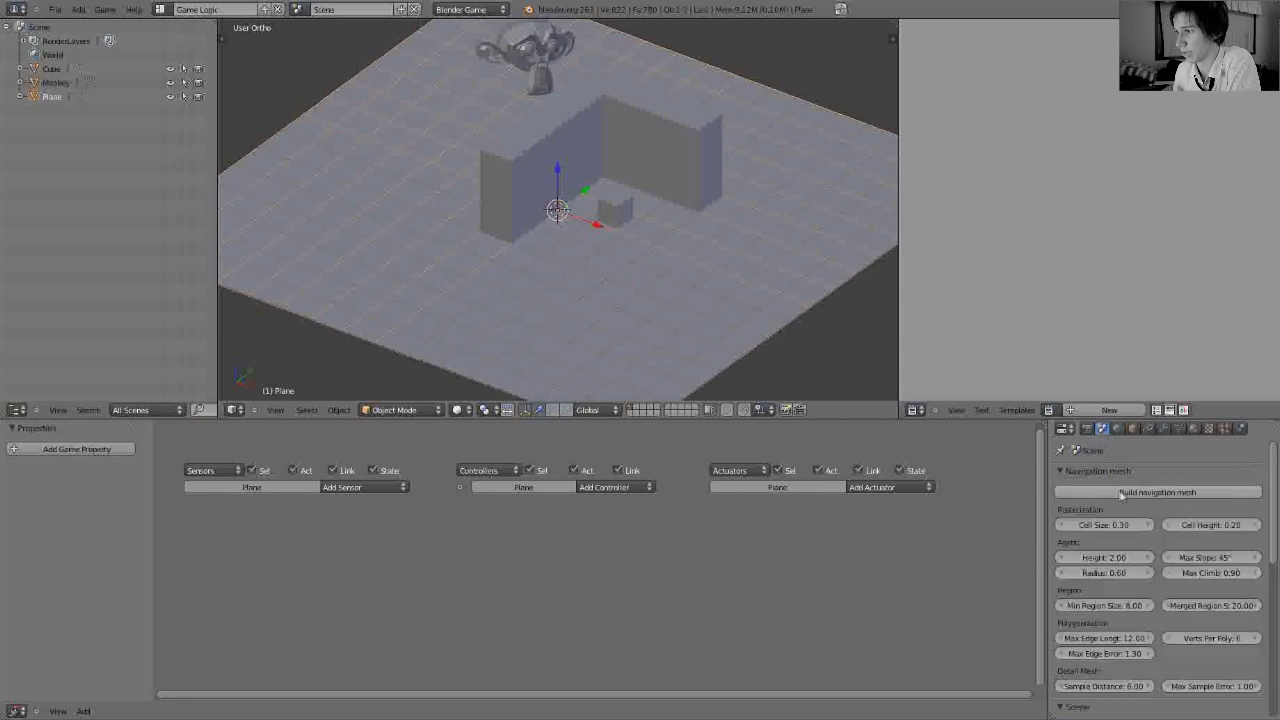
pyautogui.scroll(-1, 1121, 493)
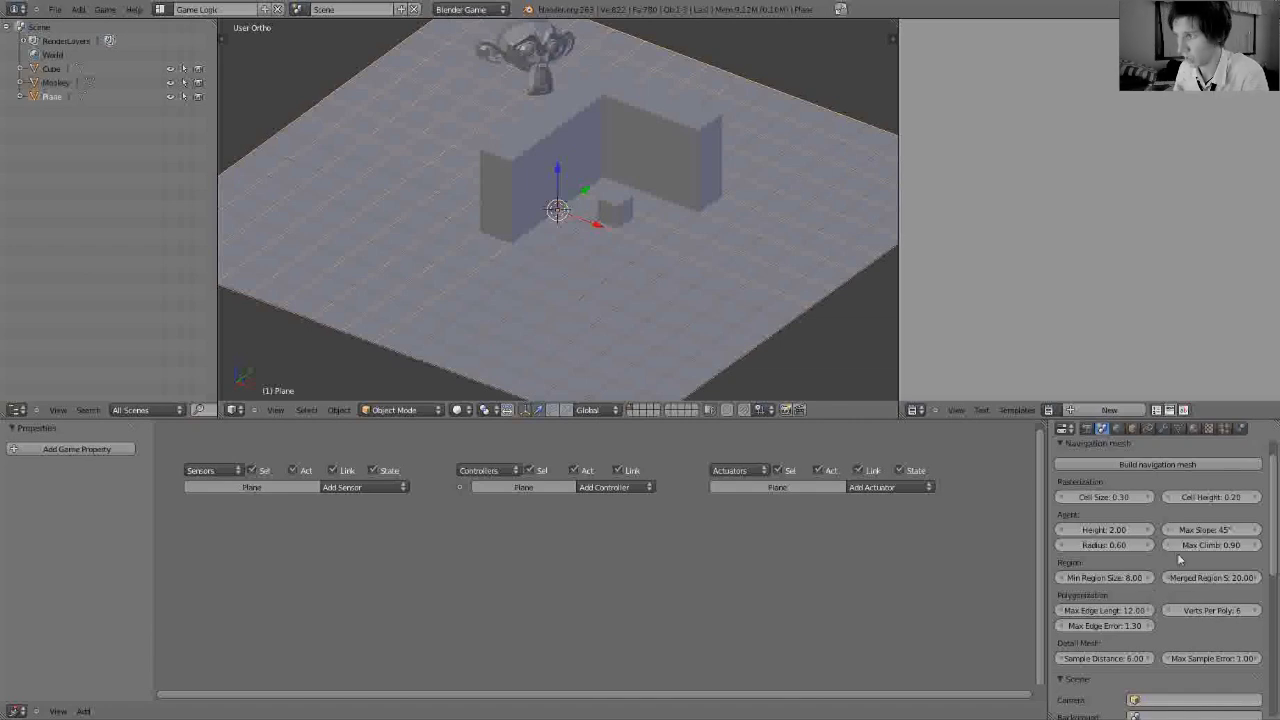
pyautogui.click(1163, 464)
# Reselect the small cube and assign Navmesh as its Steering actuator's navigation mesh.
pyautogui.moveTo(630, 292); pyautogui.dragTo(569, 269, button='middle')
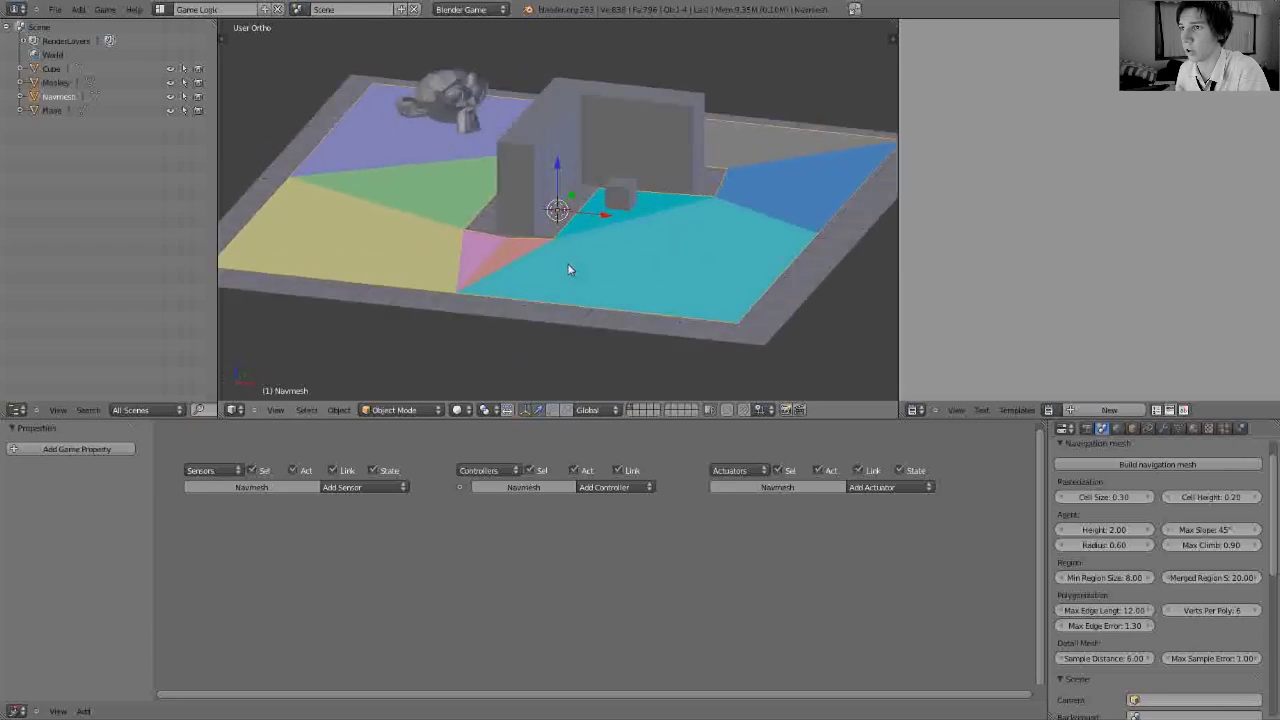
pyautogui.moveTo(630, 235); pyautogui.dragTo(543, 258, button='middle')
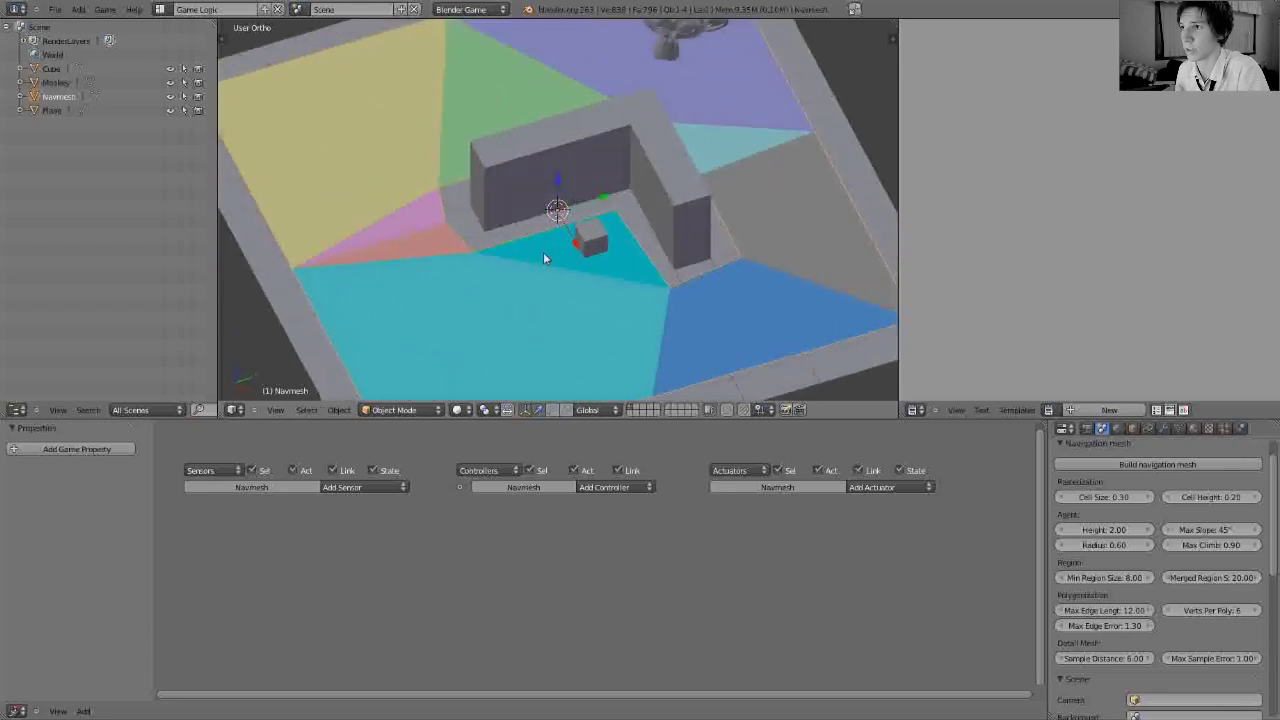
pyautogui.moveTo(559, 90); pyautogui.dragTo(612, 220, button='middle')
pyautogui.rightClick(614, 218)
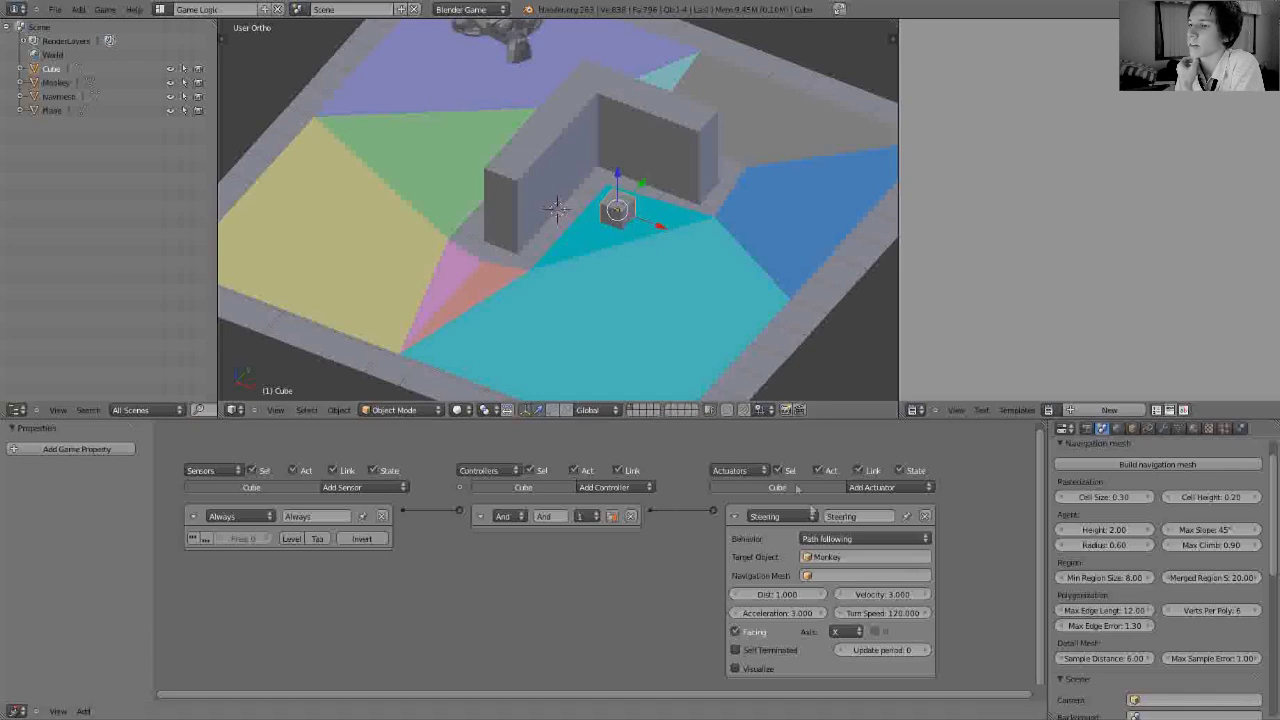
pyautogui.click(840, 577)
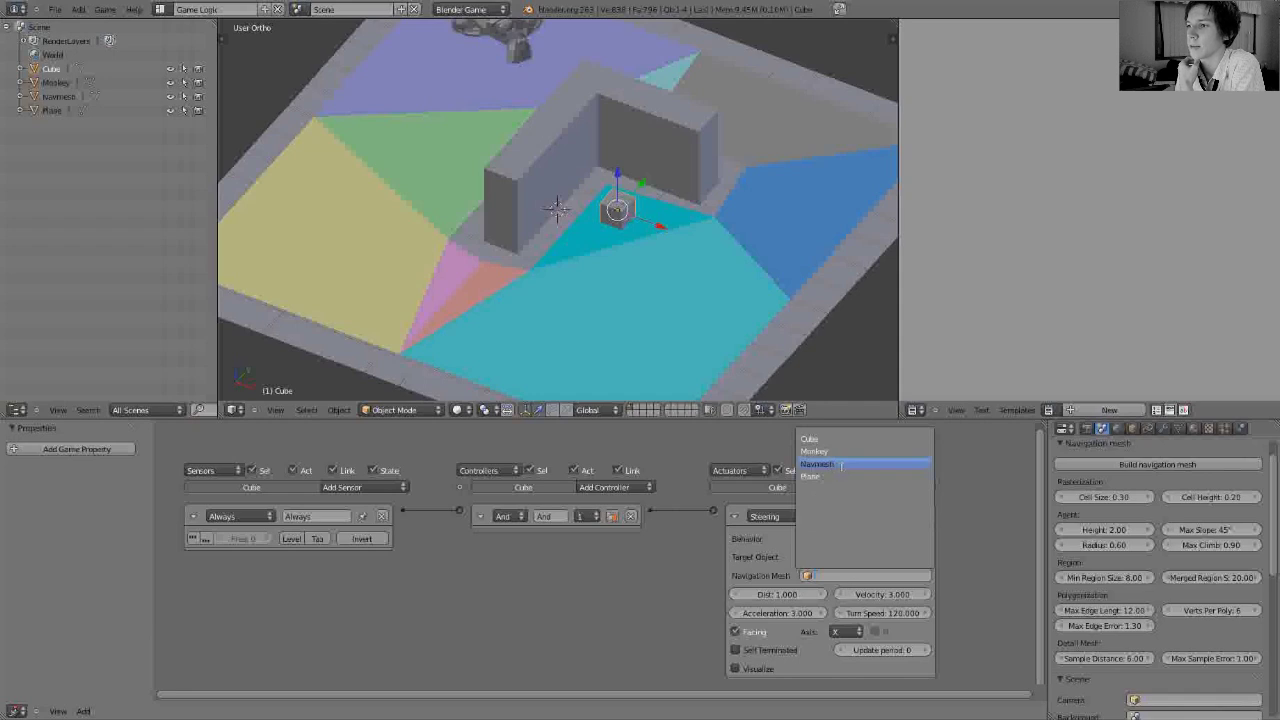
pyautogui.click(840, 465)
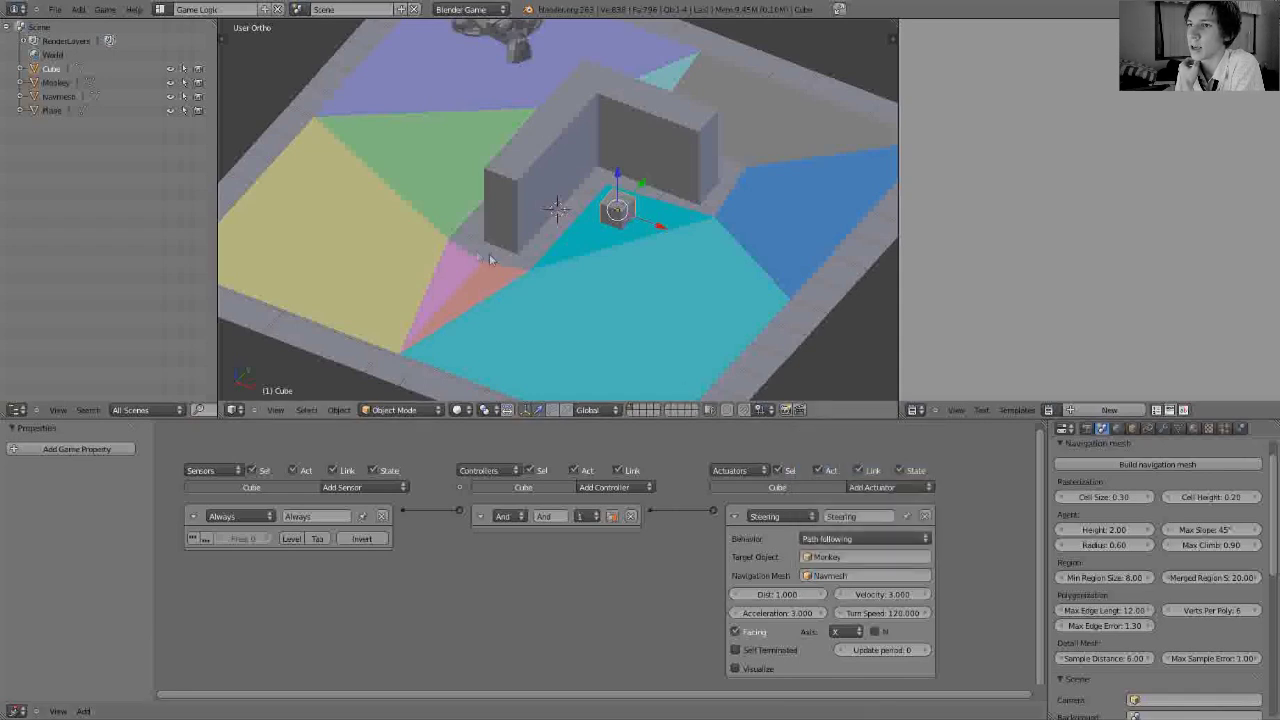
# Try moving the navigation mesh, and one of its vertices near the wall's end in Edit Mode.
pyautogui.scroll(-2, 489, 253)
pyautogui.rightClick(747, 303)
pyautogui.press('g')
pyautogui.press('Escape')
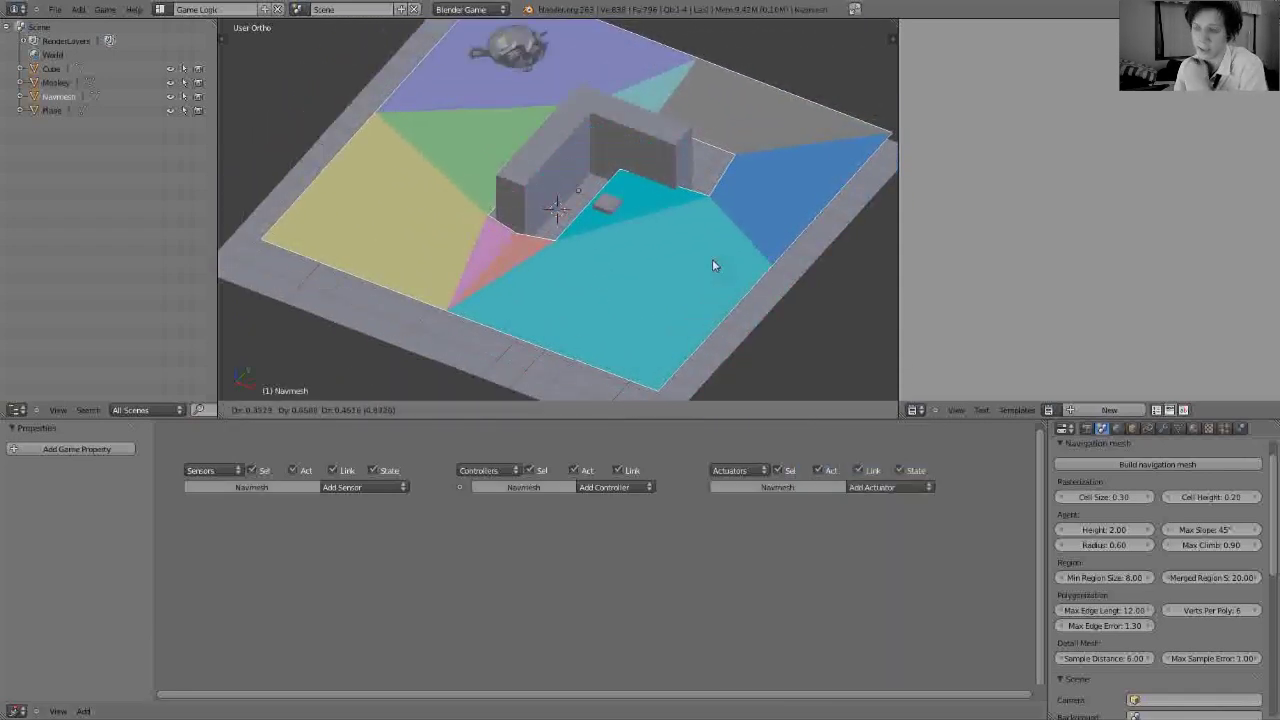
pyautogui.press('Tab')
pyautogui.rightClick(541, 260)
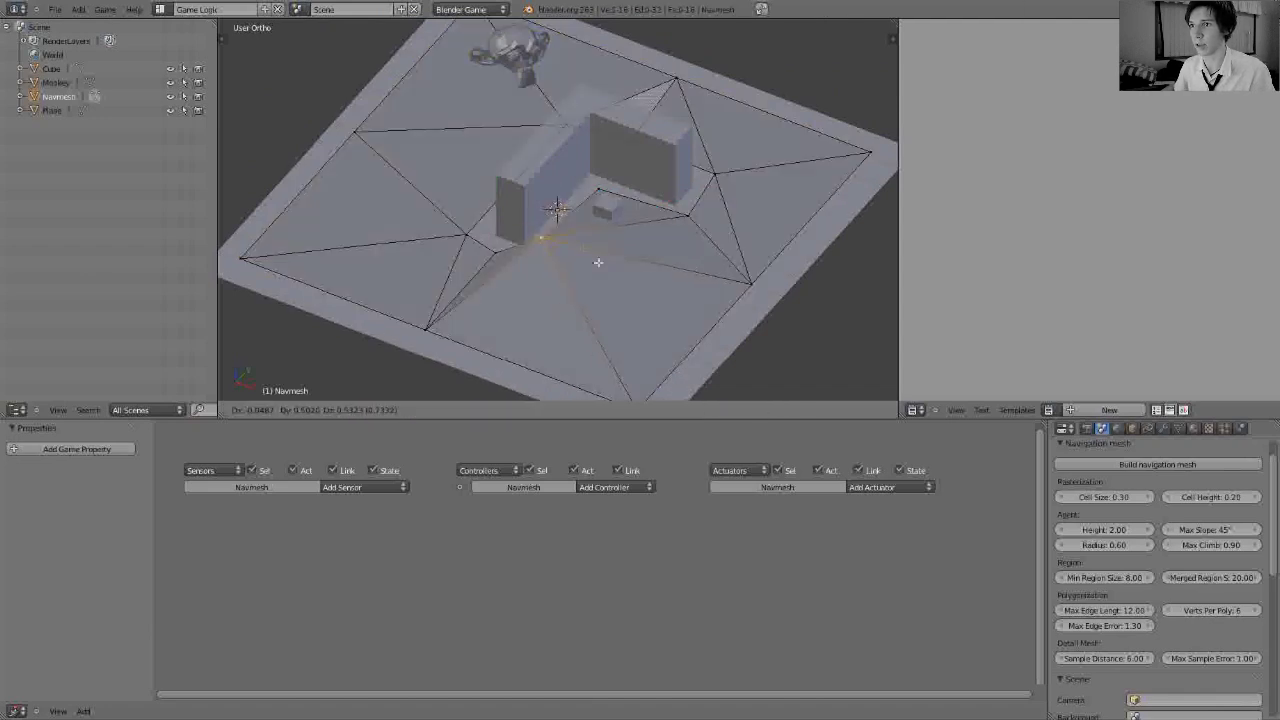
pyautogui.press('g')
pyautogui.press('x')
pyautogui.click(651, 318)
pyautogui.press('Tab')
# Try moving the small cube along the global X axis.
pyautogui.moveTo(644, 254); pyautogui.dragTo(689, 213, button='middle')
pyautogui.rightClick(609, 199)
pyautogui.press('g')
pyautogui.press('x')
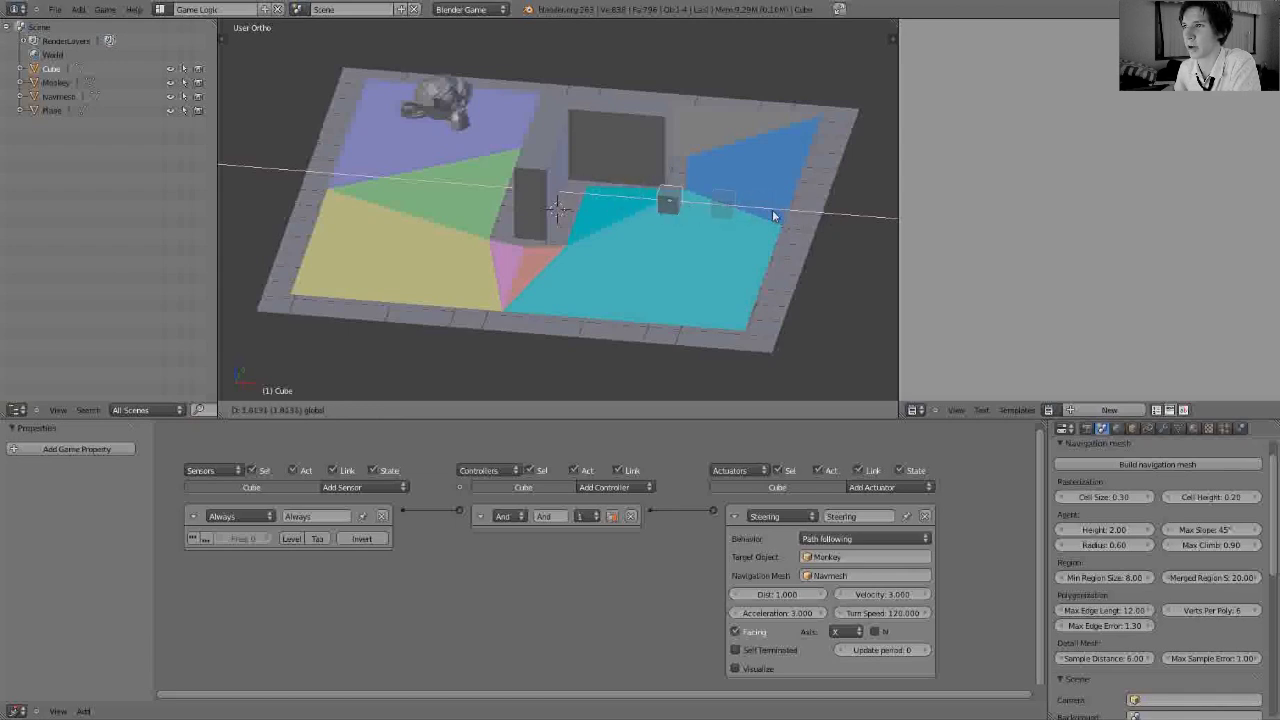
pyautogui.rightClick(770, 215)
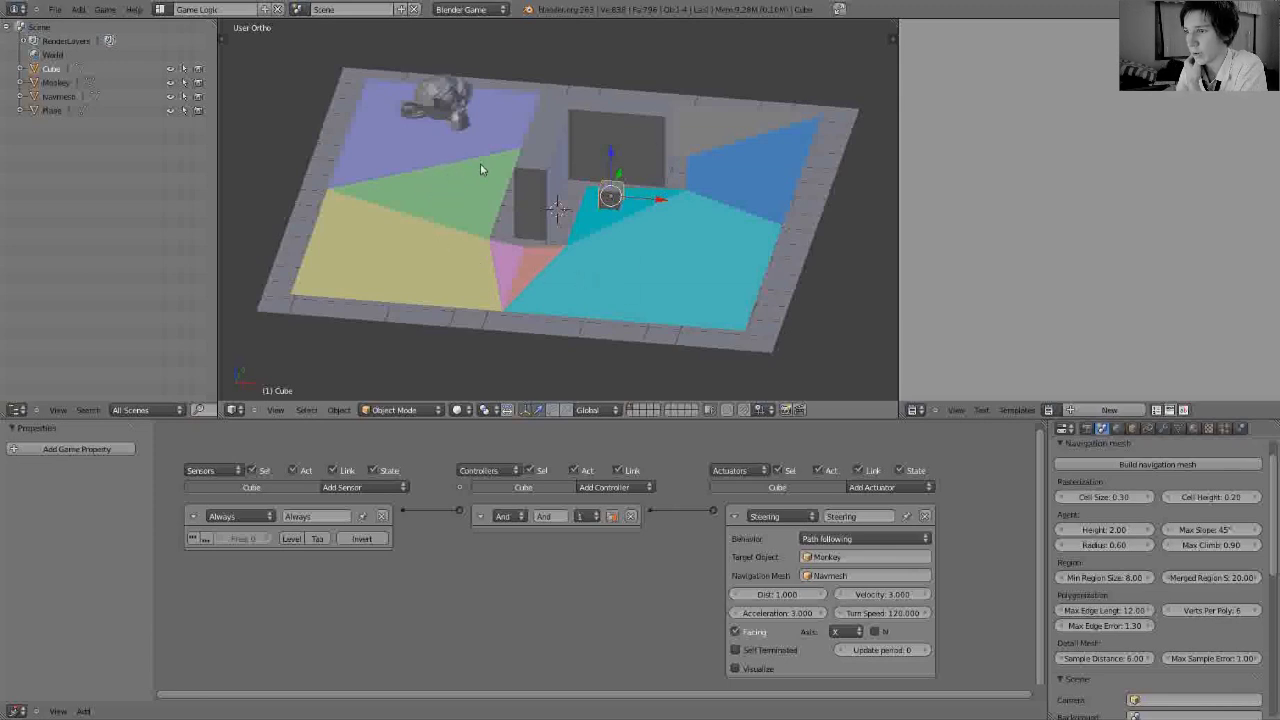
# Enable Visualize on the cube's Steering actuator and test the game in wireframe shading.
pyautogui.click(736, 668)
pyautogui.press('z')
pyautogui.moveTo(582, 268); pyautogui.dragTo(619, 289, button='middle')
pyautogui.press('p')
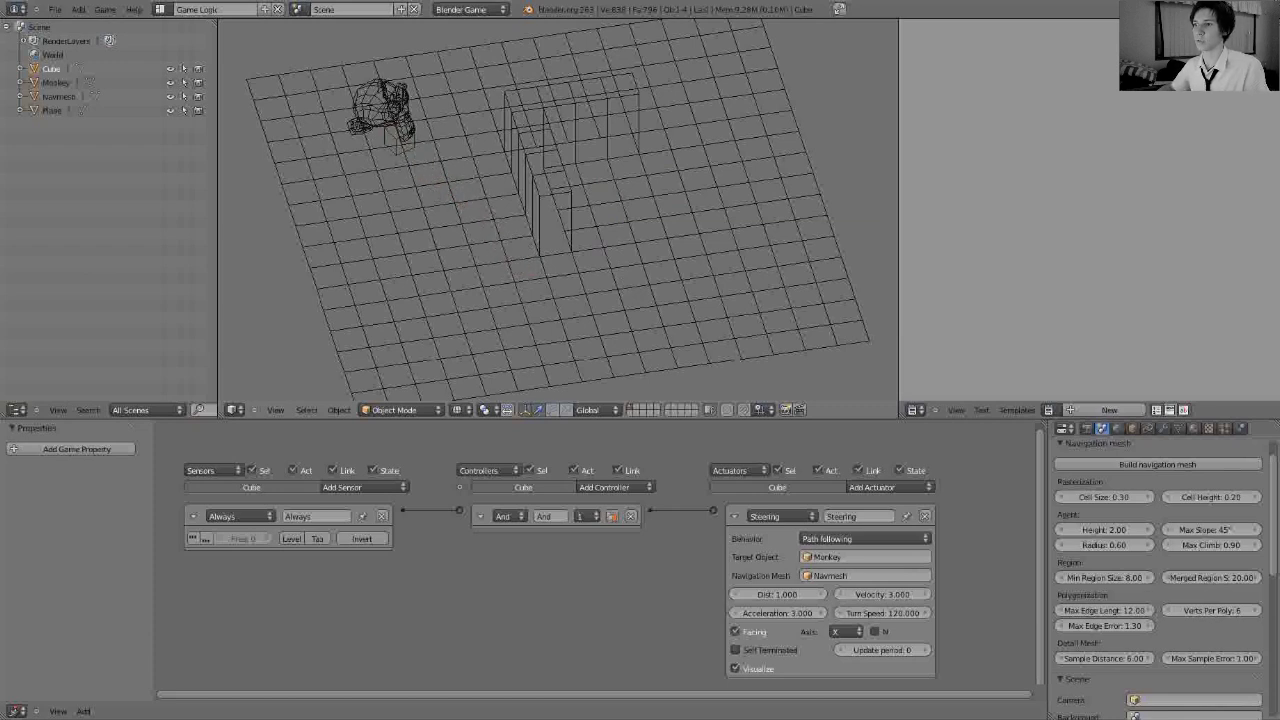
pyautogui.press('Escape')
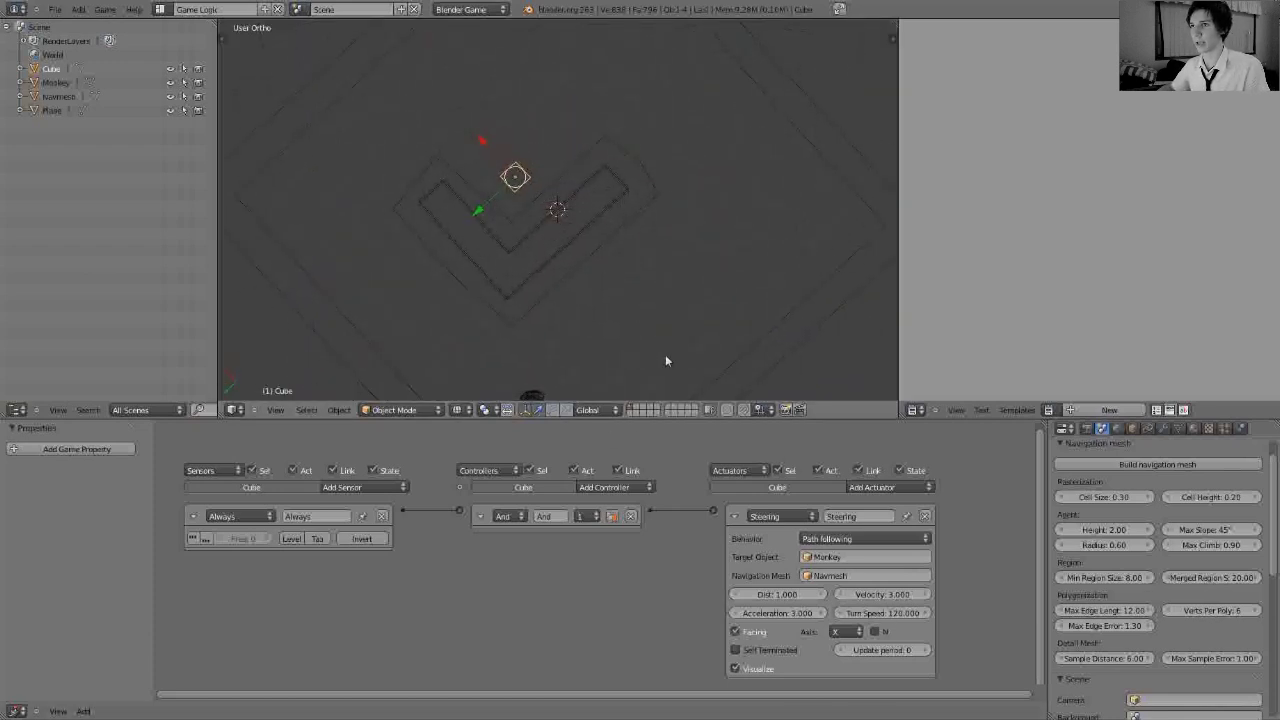
# Run the game twice from the top view to check the cube's route to the monkey head.
pyautogui.press('KP_7')
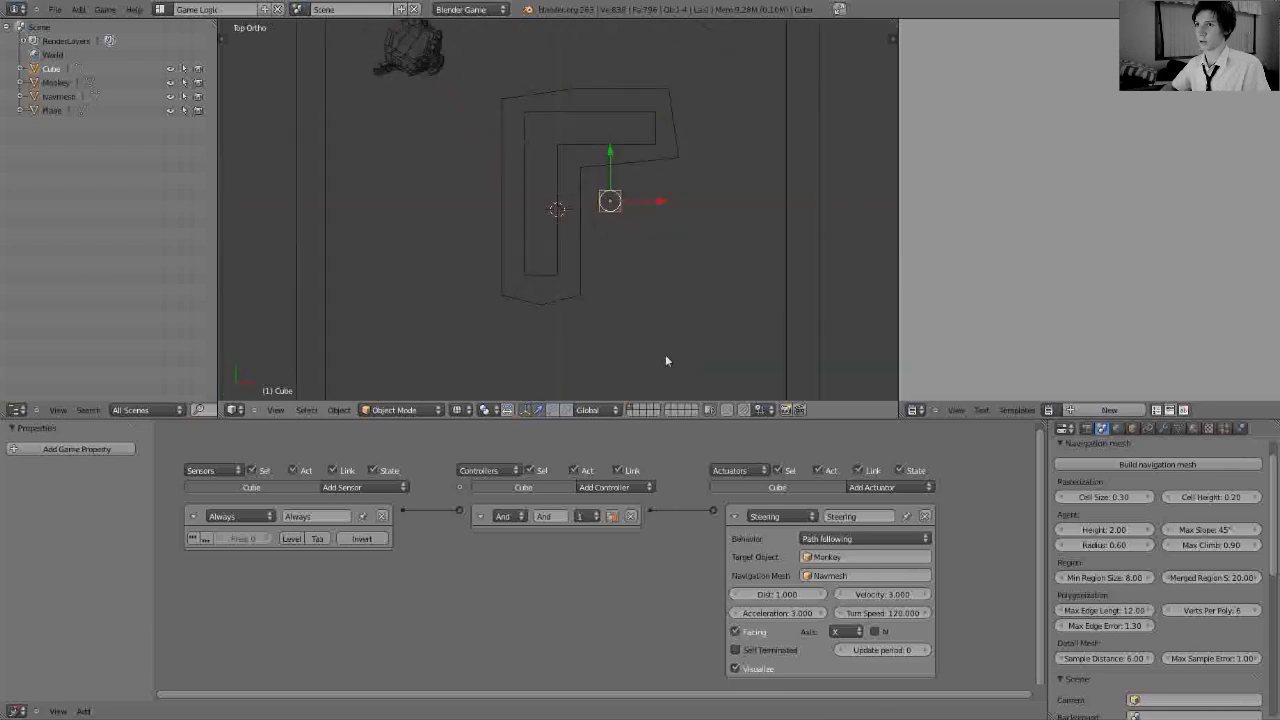
pyautogui.press('p')
pyautogui.press('Escape')
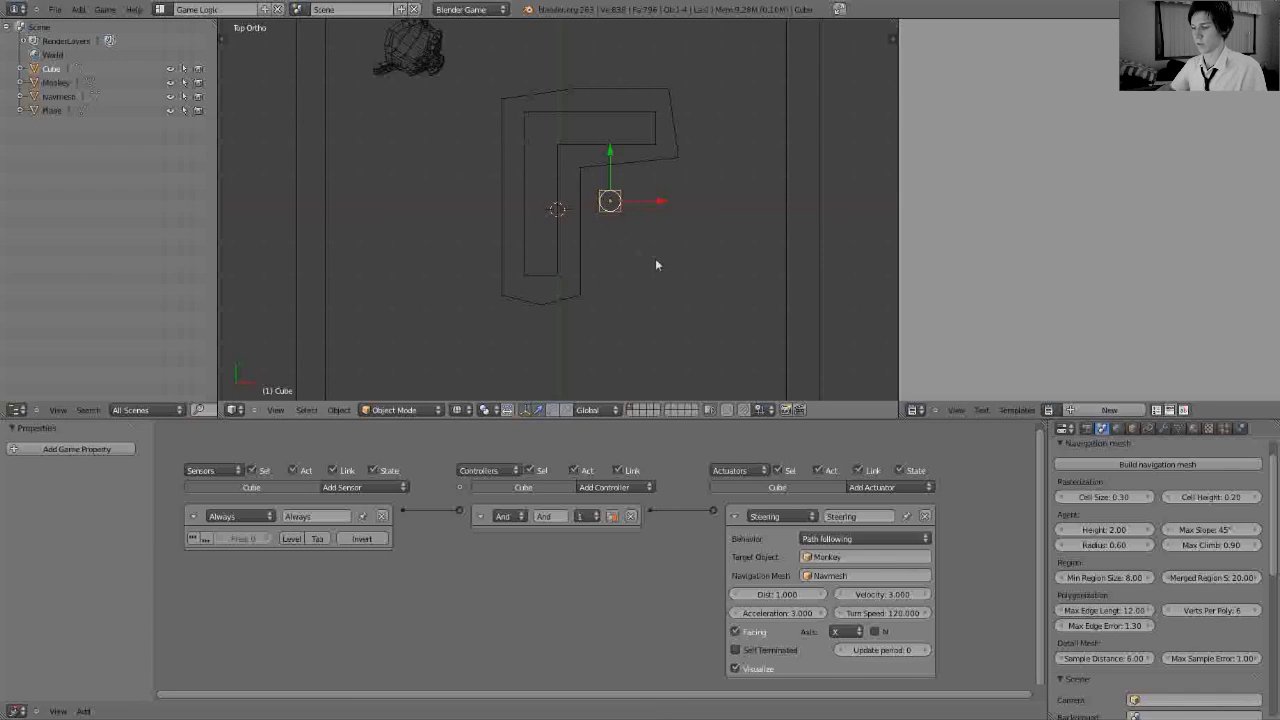
pyautogui.press('p')
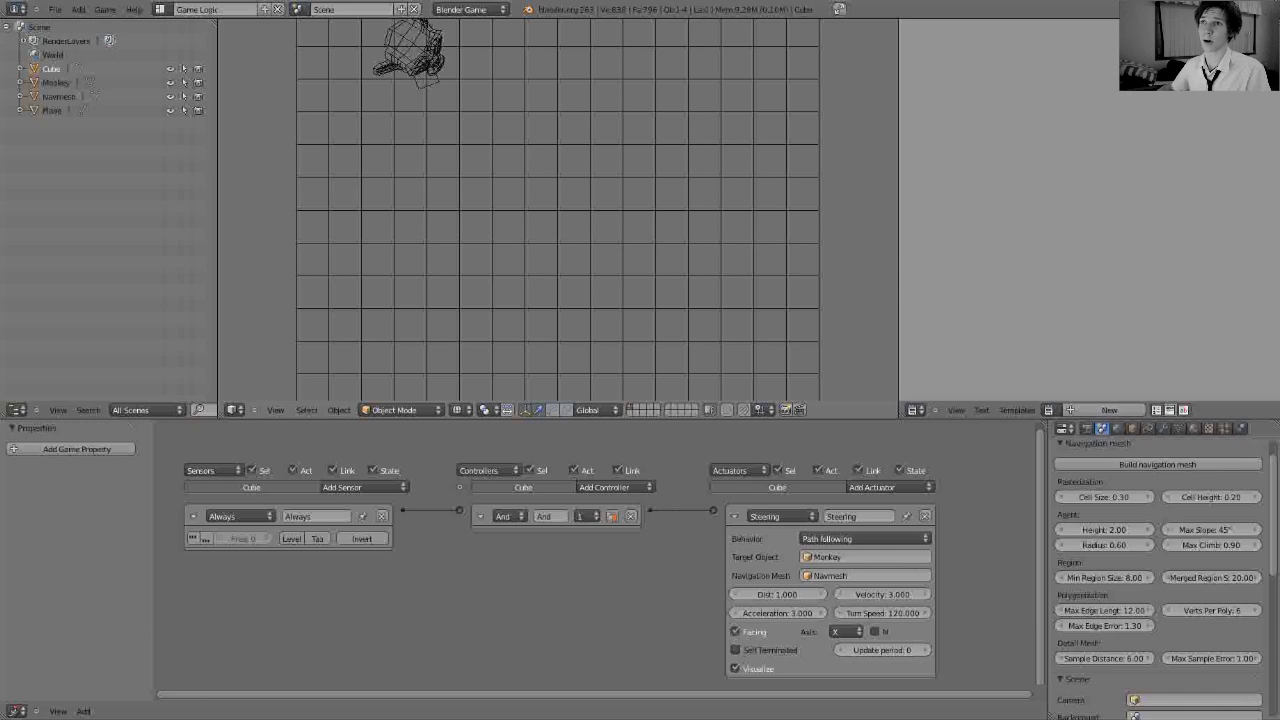
pyautogui.press('Escape')
# Add a new cube mesh at the 3D cursor using the operator search for "cube".
pyautogui.moveTo(474, 171); pyautogui.dragTo(533, 219, button='middle')
pyautogui.press('space')
pyautogui.write('cu')
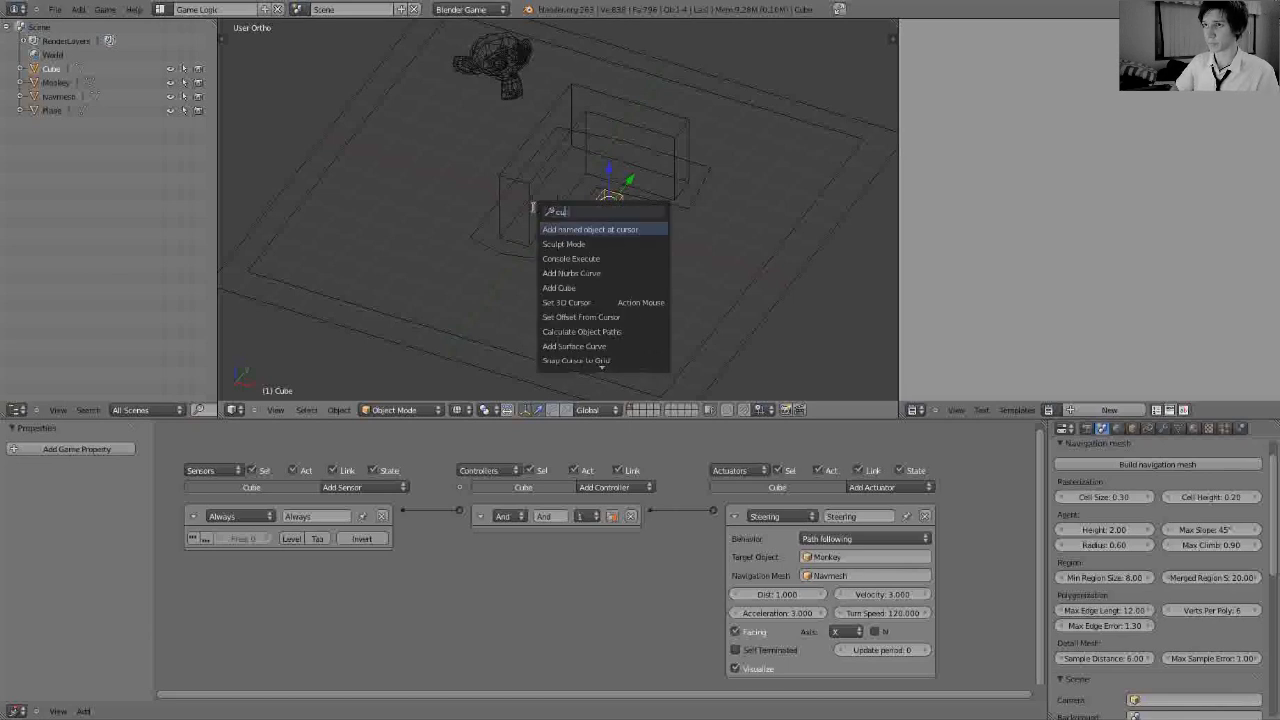
pyautogui.write('be')
pyautogui.press('Return')
pyautogui.moveTo(631, 303); pyautogui.dragTo(651, 200, button='middle')
pyautogui.press('s')
pyautogui.press('x')
pyautogui.press('Escape')
pyautogui.press('s')
pyautogui.press('x')
pyautogui.press('Escape')
# Place the new cube at the free end of the long wall, adjusting its height along Z, and scale it along X.
pyautogui.moveTo(562, 169); pyautogui.dragTo(505, 192)
pyautogui.moveTo(521, 194); pyautogui.dragTo(666, 134, button='middle')
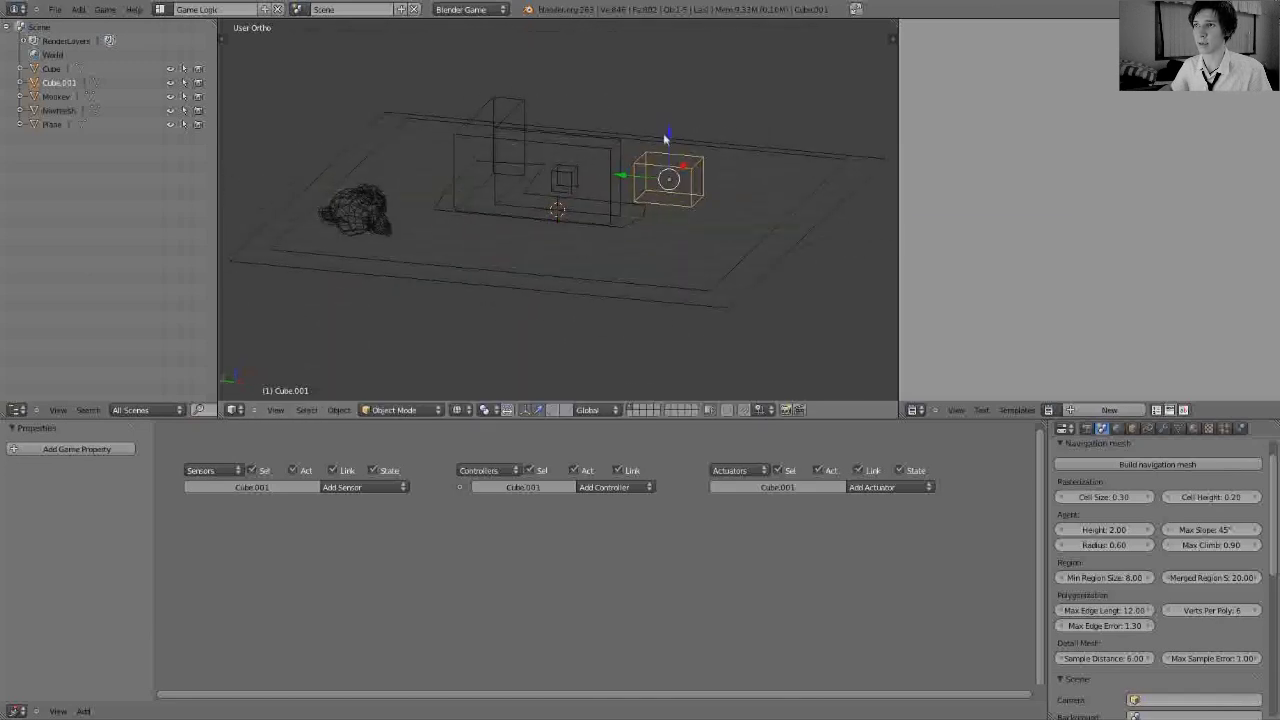
pyautogui.press('g')
pyautogui.press('z')
pyautogui.click(670, 155)
pyautogui.press('s')
pyautogui.press('x')
pyautogui.click(697, 212)
# Run the game to check the small cube's path with the added block in the way.
pyautogui.moveTo(700, 217); pyautogui.dragTo(624, 188, button='middle')
pyautogui.press('p')
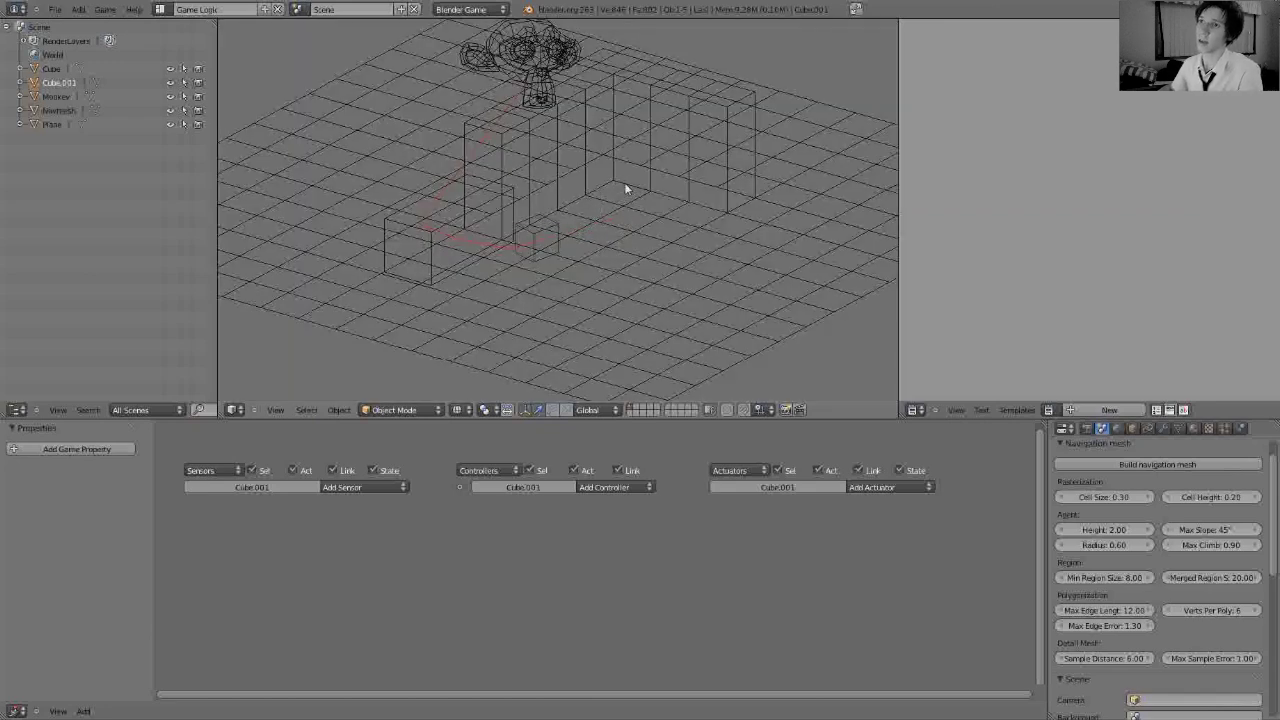
pyautogui.press('Escape')
# Select the small steering cube and set its physics type to Dynamic.
pyautogui.rightClick(620, 194)
pyautogui.rightClick(636, 195)
pyautogui.moveTo(636, 195); pyautogui.dragTo(560, 245, button='middle')
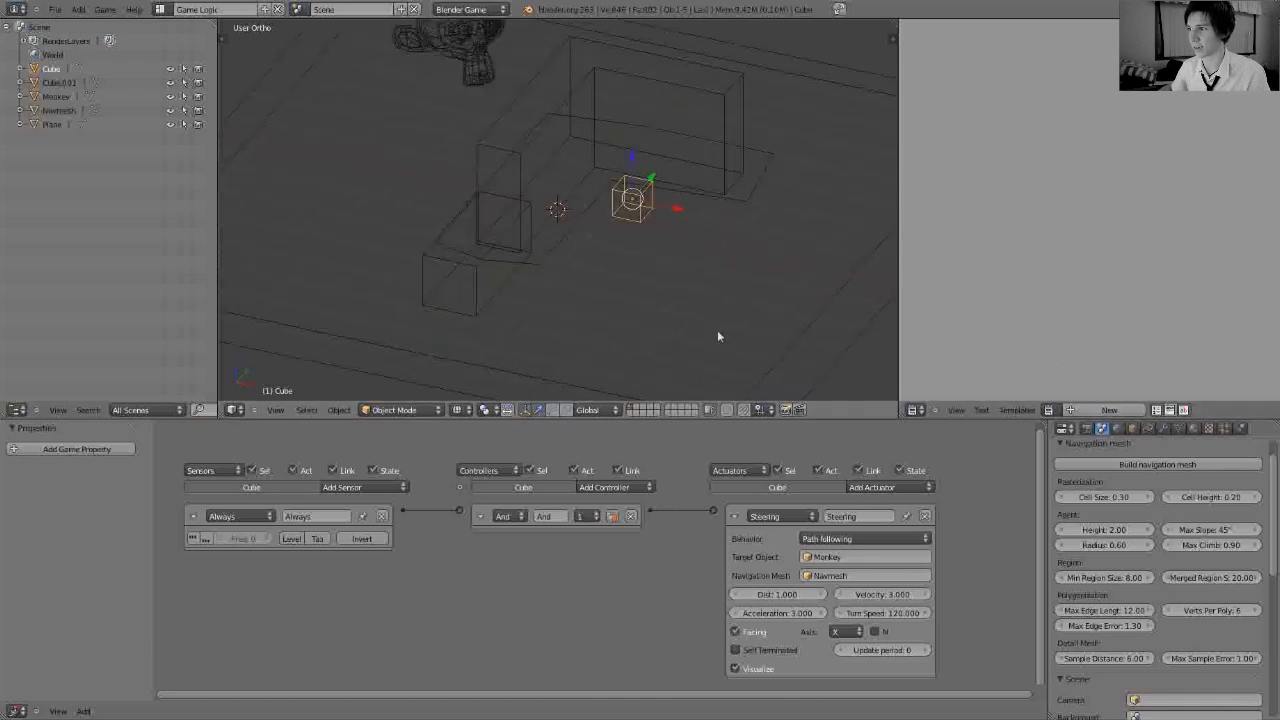
pyautogui.click(1242, 428)
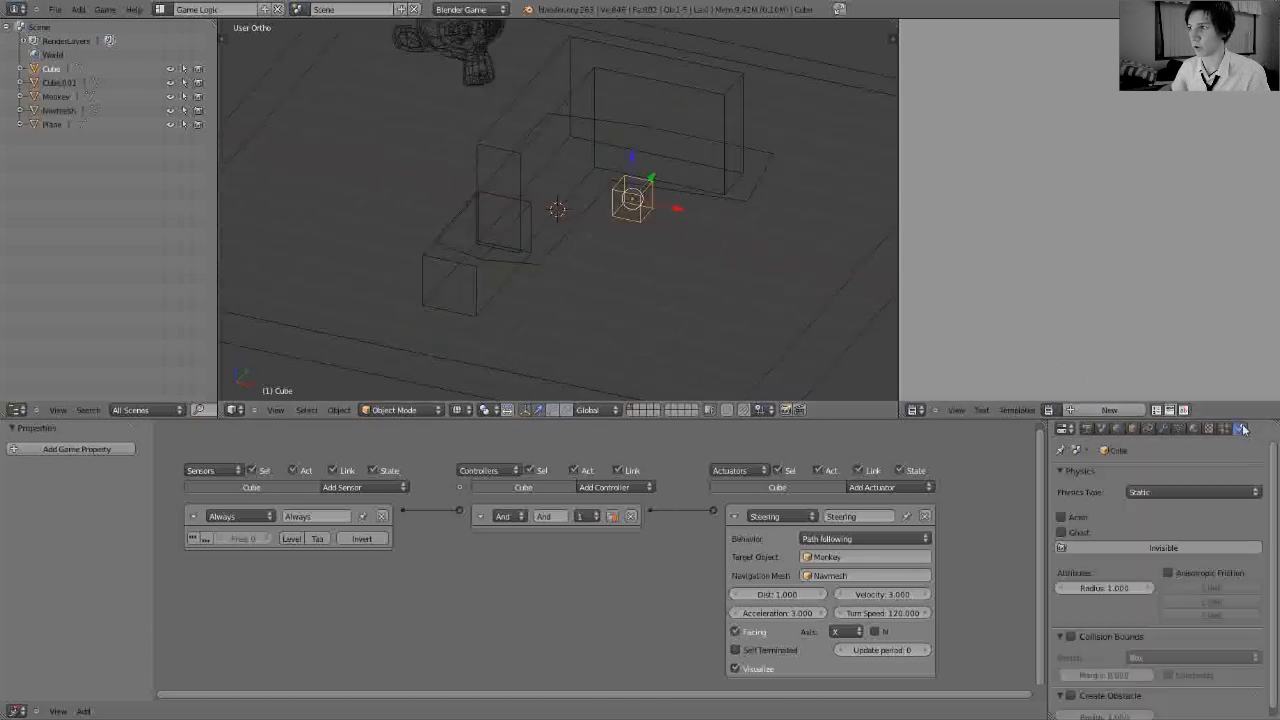
pyautogui.click(1164, 491)
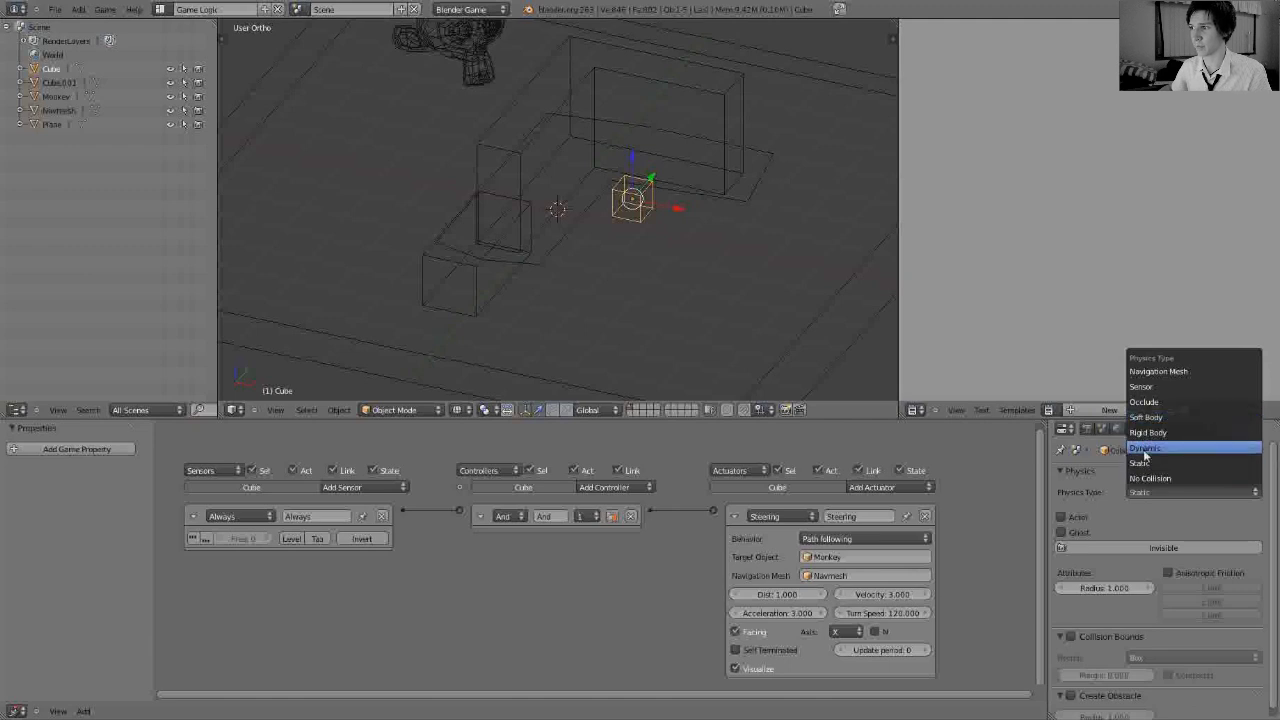
pyautogui.click(1145, 448)
pyautogui.moveTo(543, 211); pyautogui.dragTo(515, 210, button='middle')
pyautogui.scroll(-5, 1216, 561)
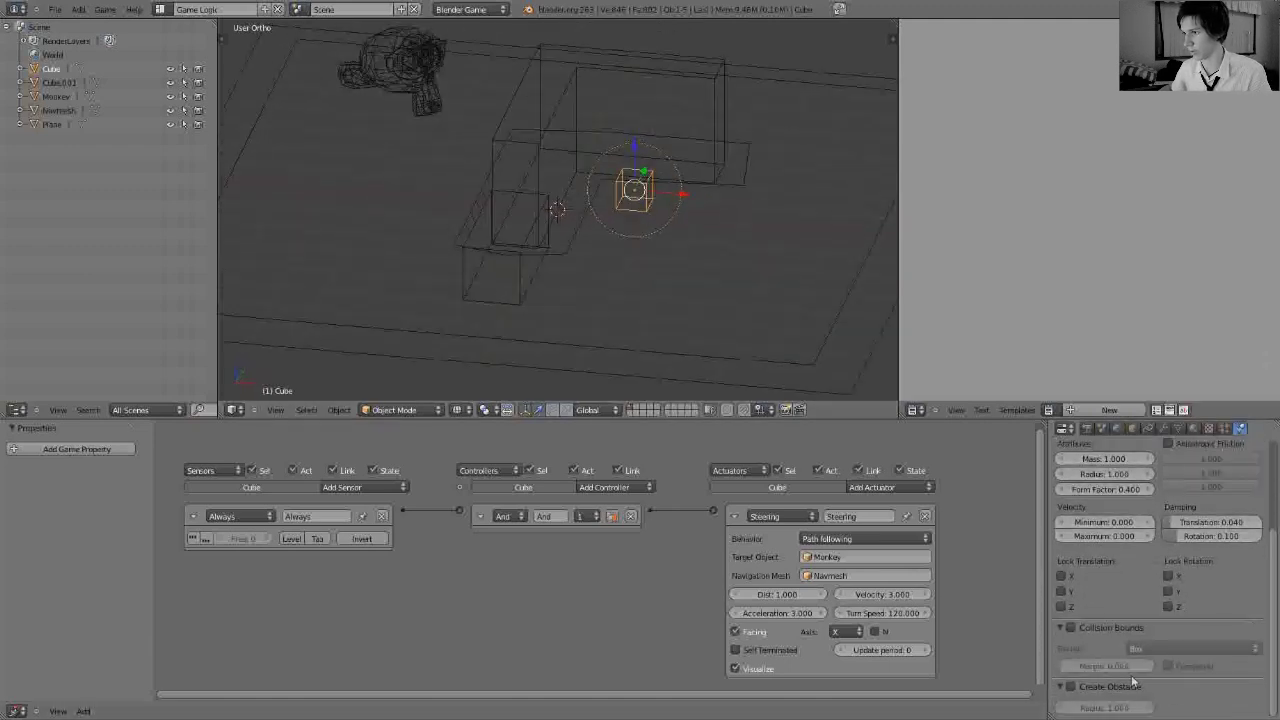
# Run the game to check how the Dynamic cube follows its path past the added block, and select that block.
pyautogui.scroll(5, 1132, 640)
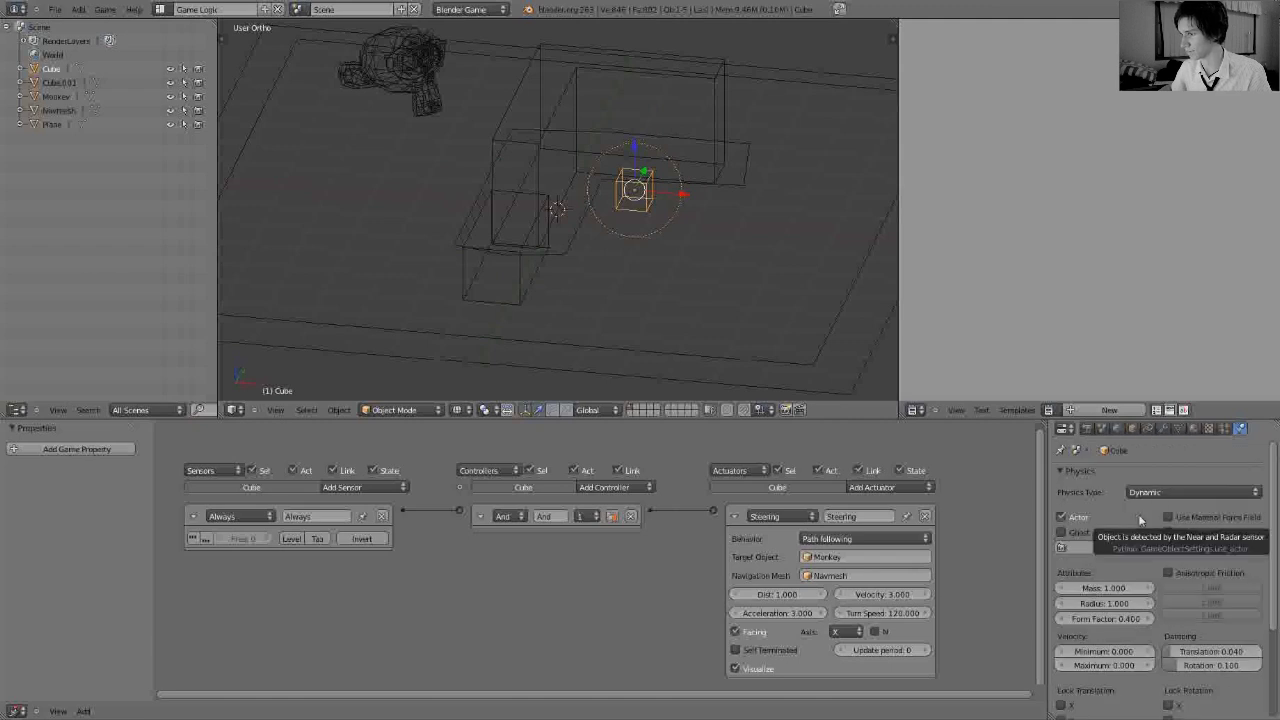
pyautogui.moveTo(560, 212); pyautogui.dragTo(574, 203, button='middle')
pyautogui.press('p')
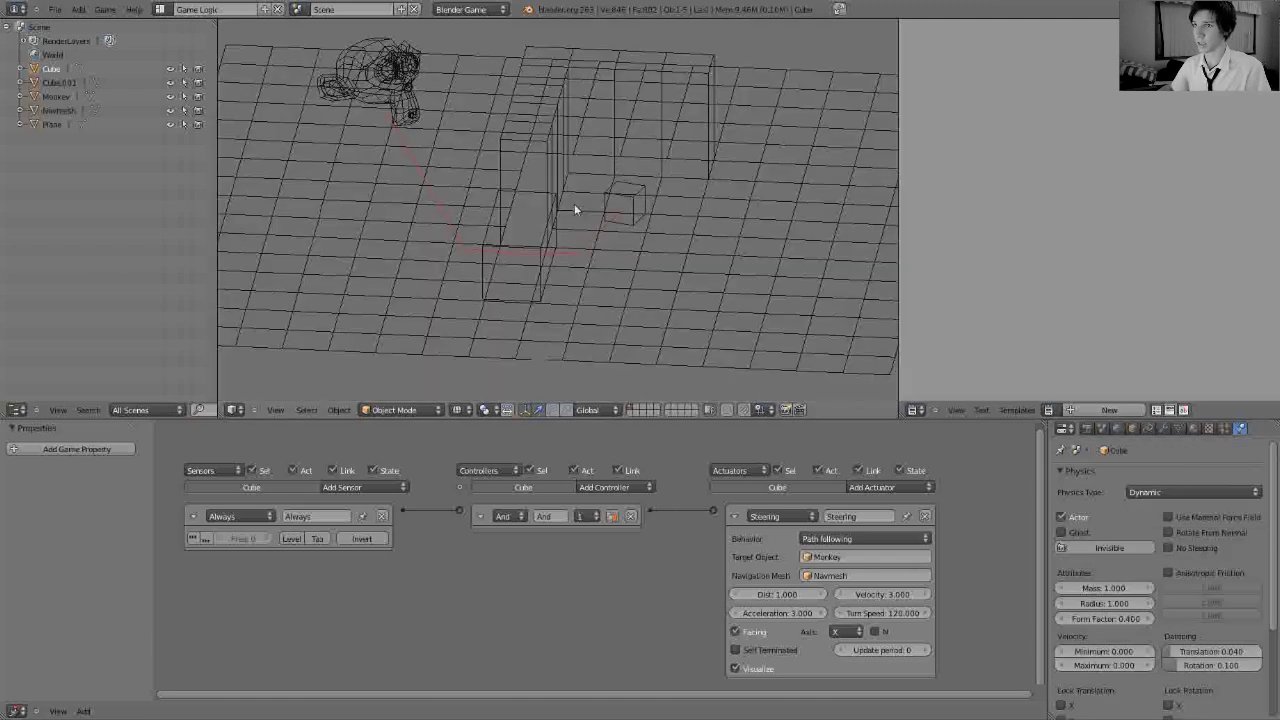
pyautogui.press('Escape')
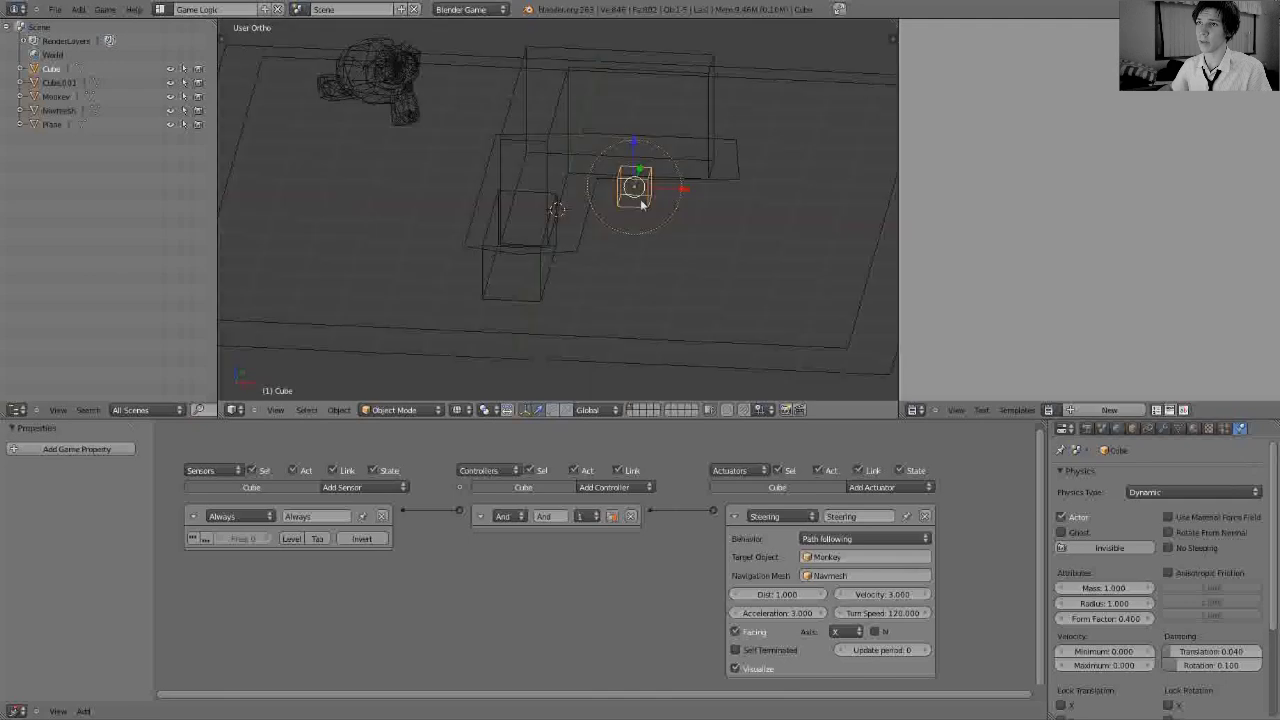
pyautogui.rightClick(448, 220)
pyautogui.press('p')
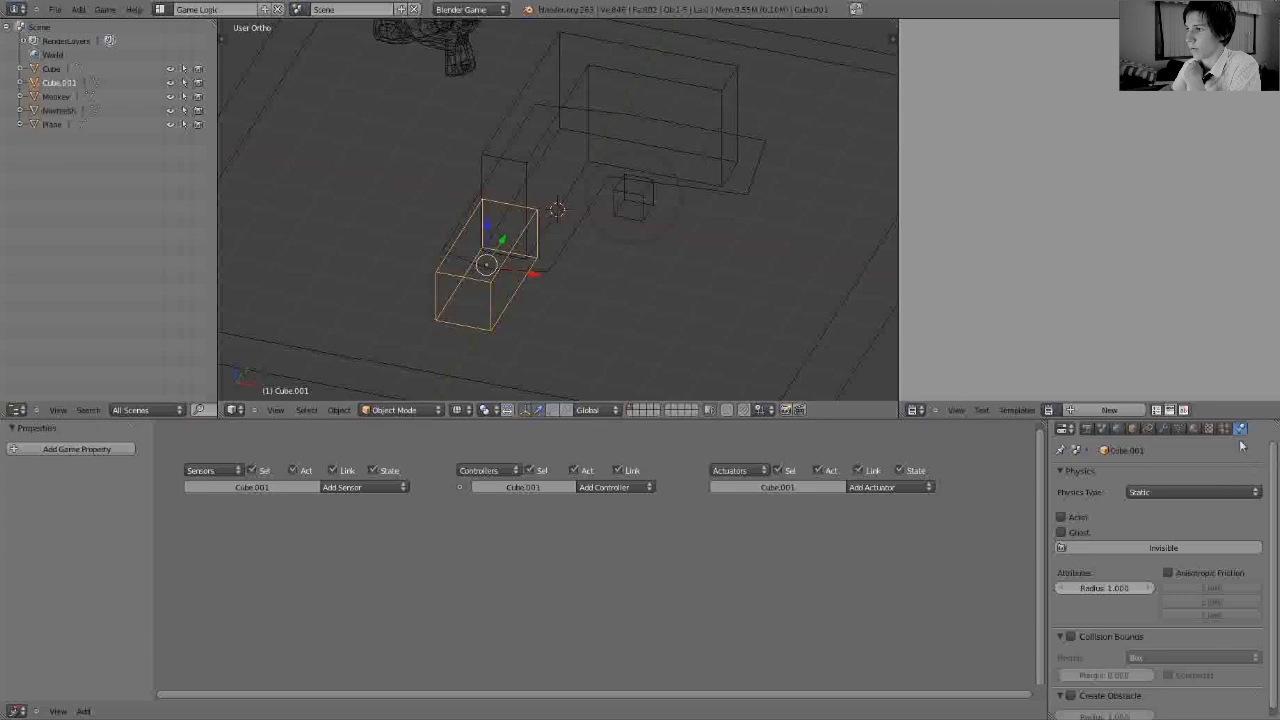
# Set the world's obstacle simulation type to RVO (rays) and enable its visualization.
pyautogui.click(1117, 429)
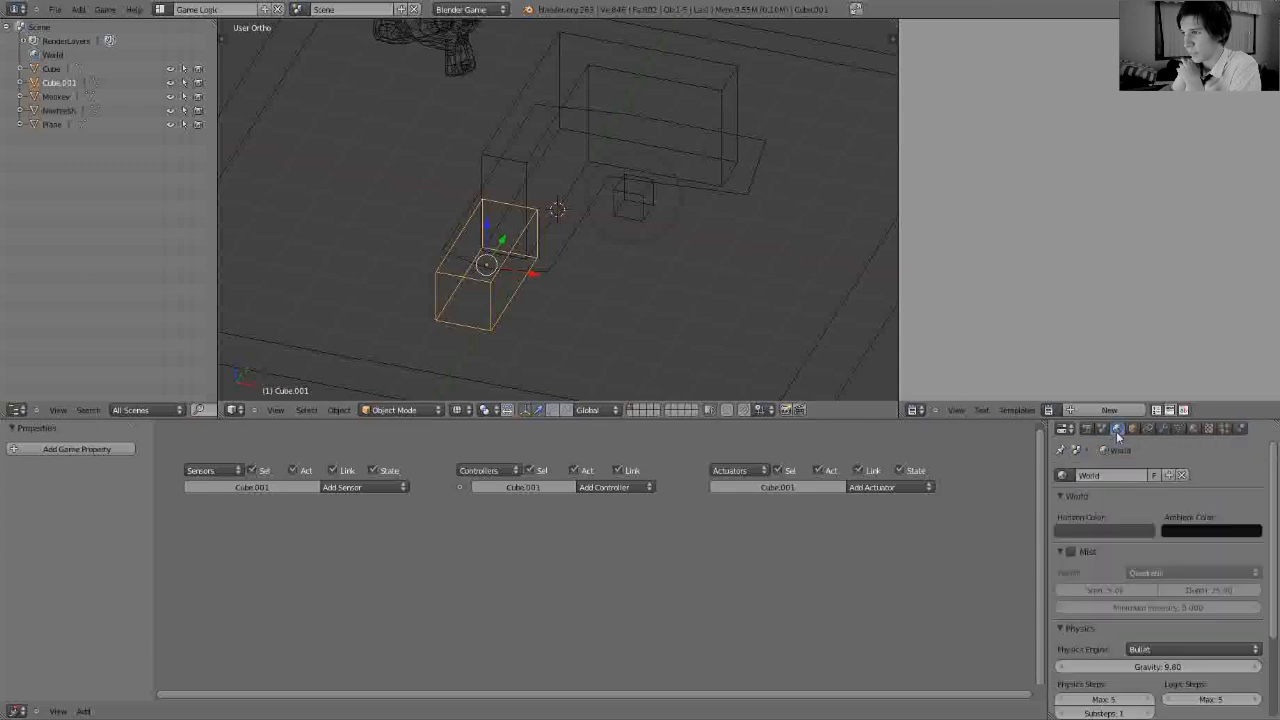
pyautogui.scroll(-3, 1155, 498)
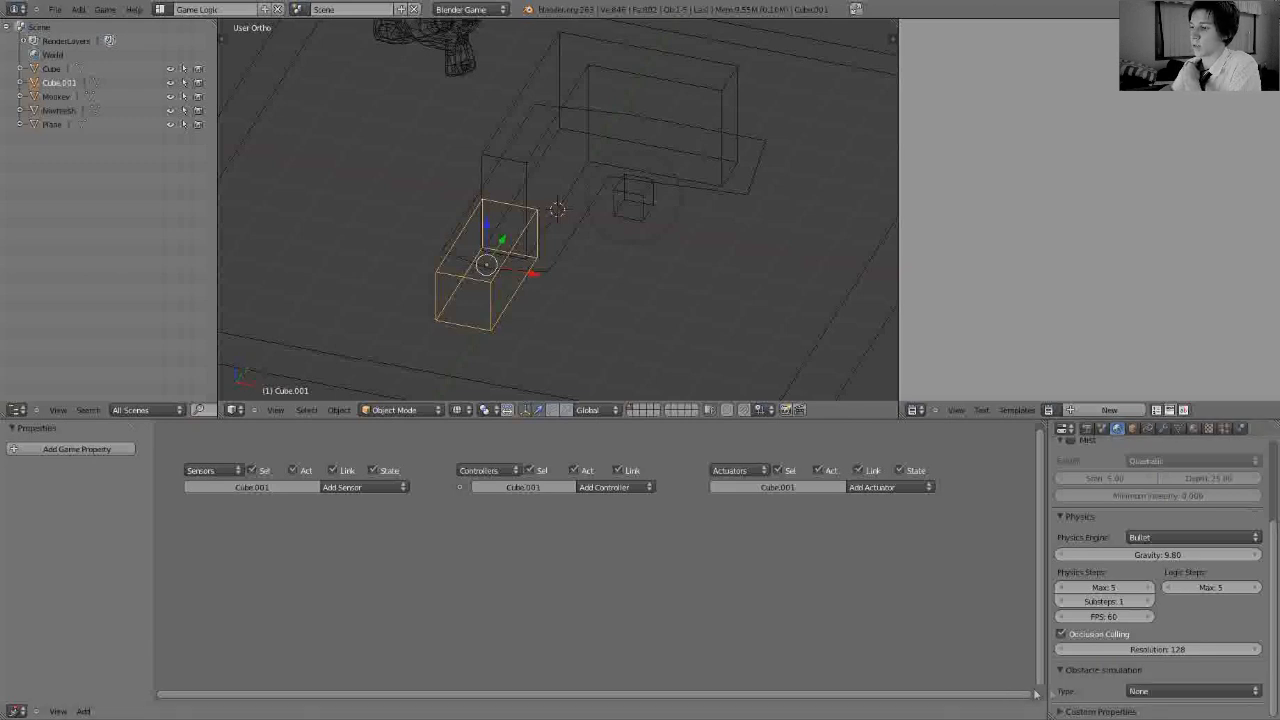
pyautogui.click(1152, 692)
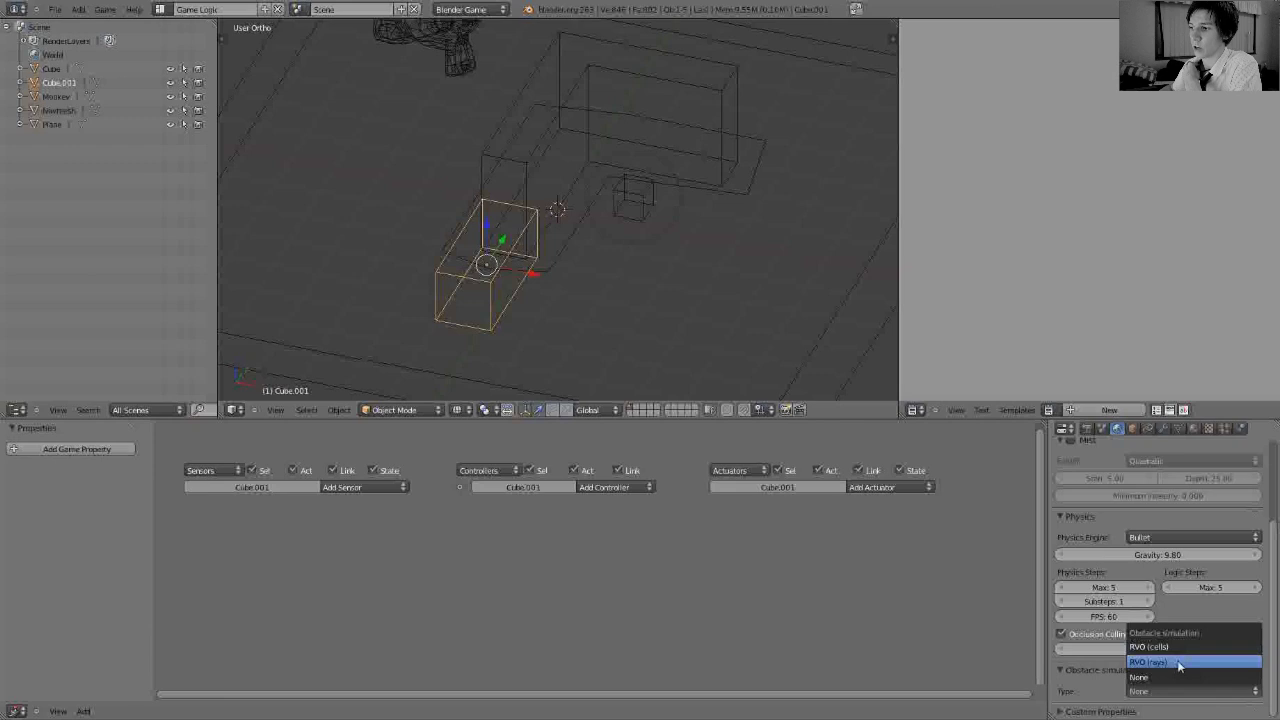
pyautogui.click(1178, 666)
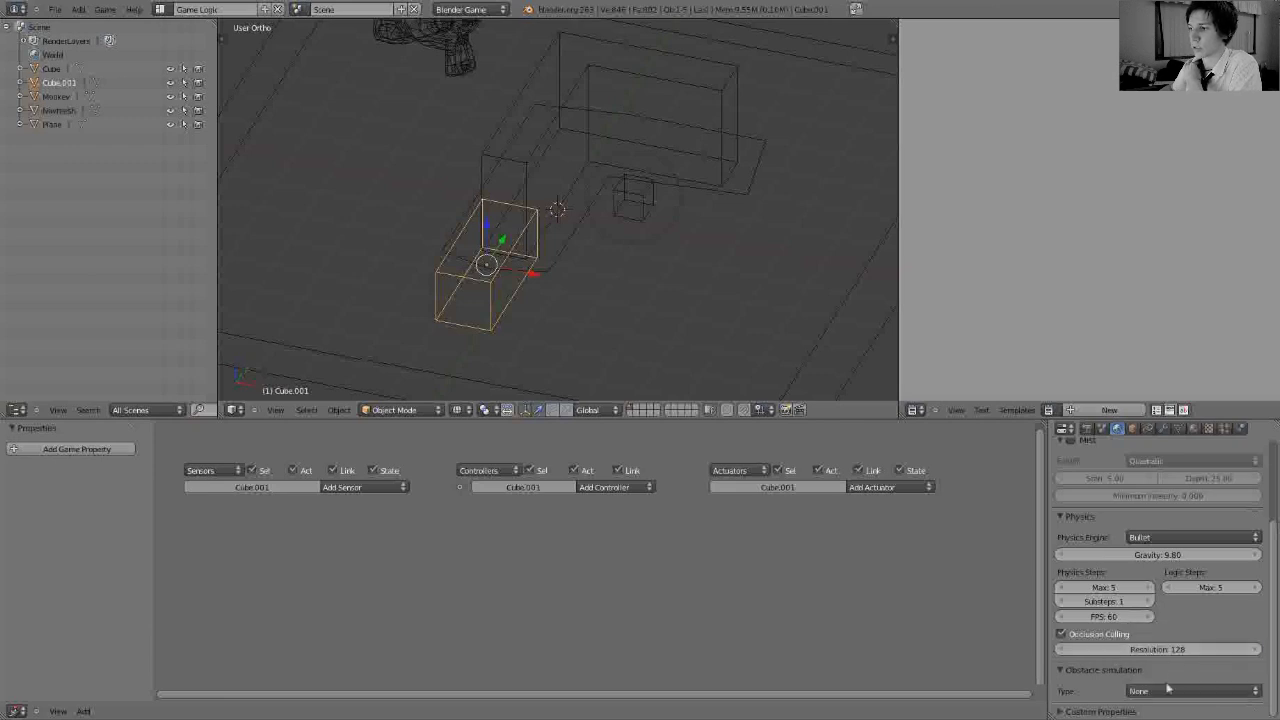
pyautogui.click(1168, 690)
pyautogui.click(1163, 665)
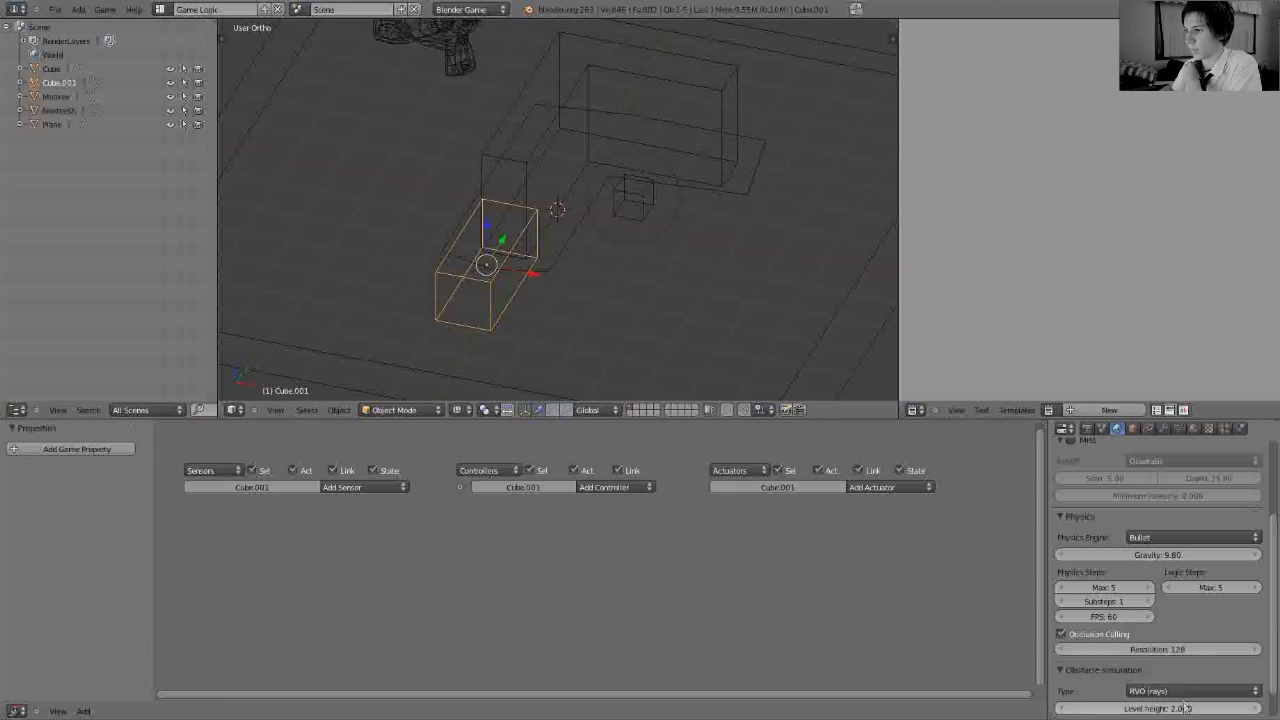
pyautogui.scroll(-1, 1175, 690)
pyautogui.click(1176, 691)
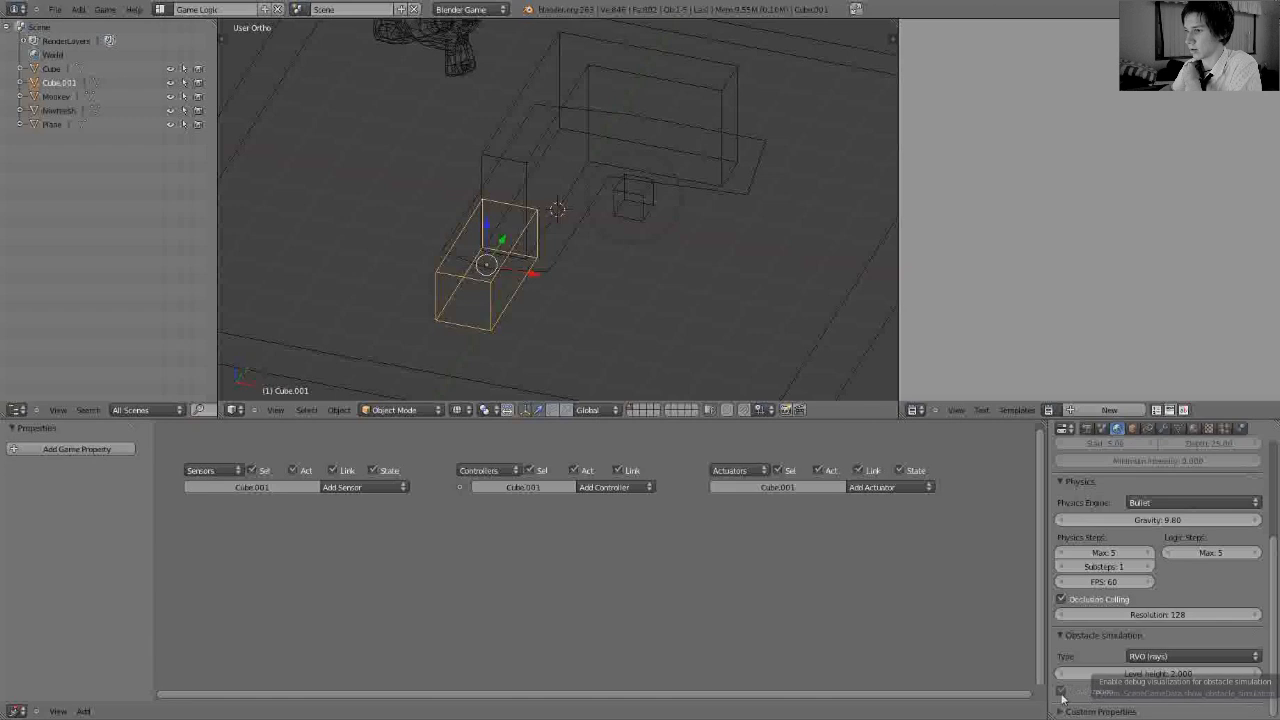
# Run the game to check the small cube's path with RVO (rays) obstacle simulation active.
pyautogui.moveTo(620, 330); pyautogui.dragTo(644, 322, button='middle')
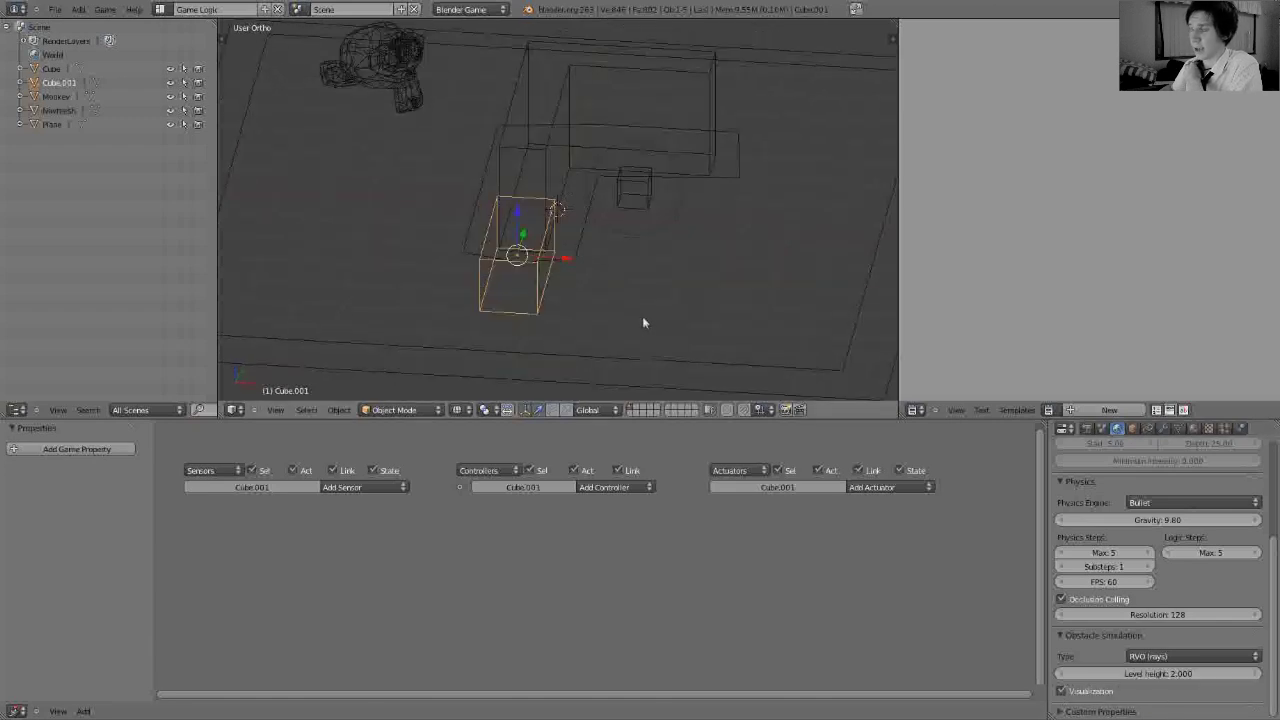
pyautogui.press('p')
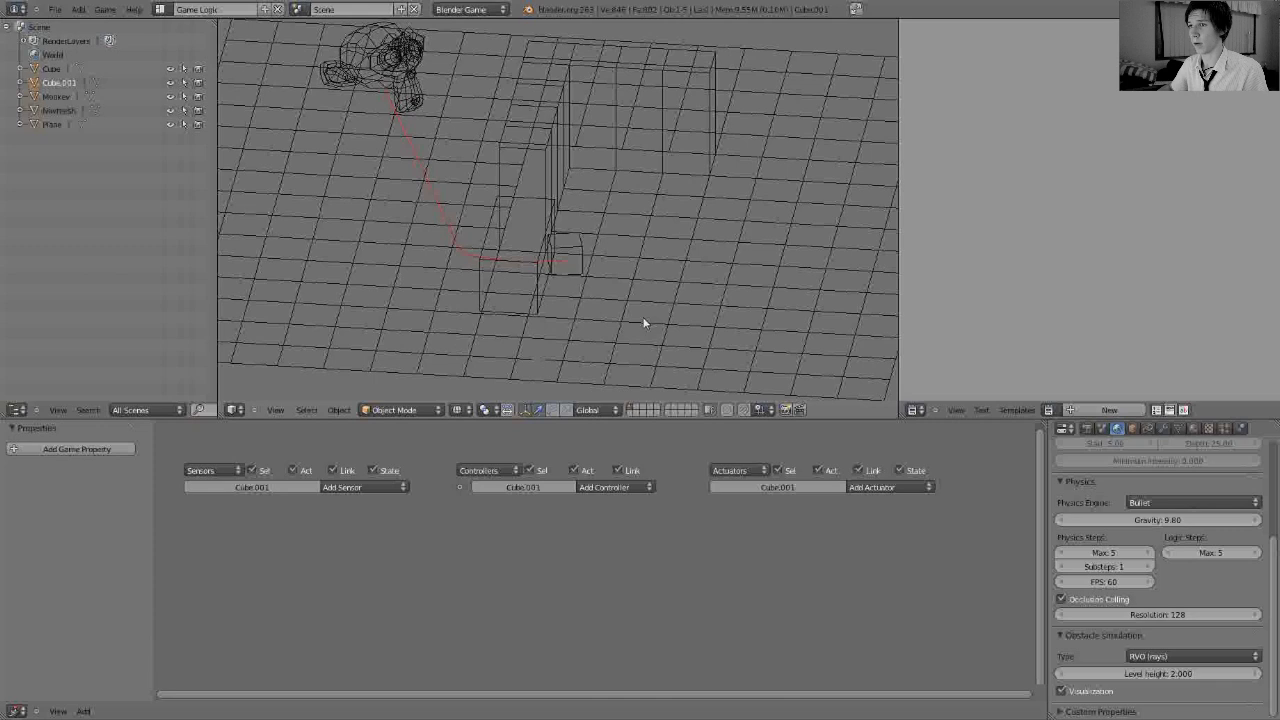
pyautogui.press('Escape')
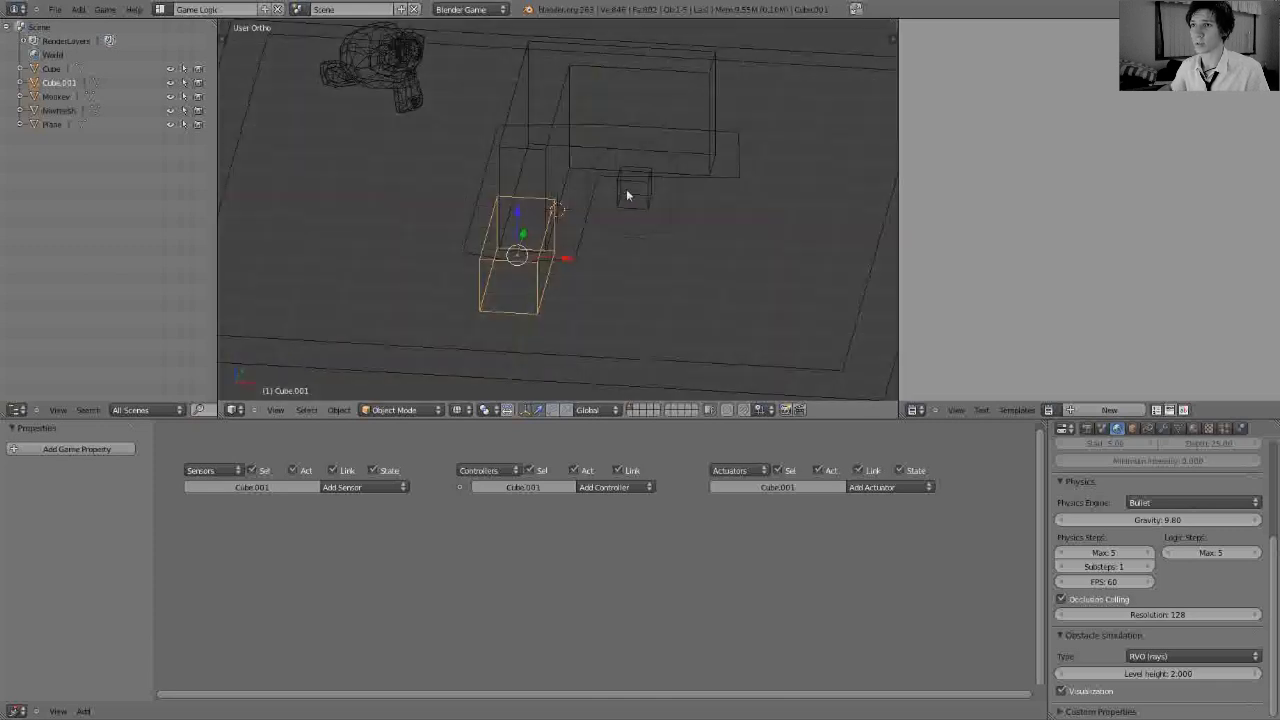
# Enable Create Obstacle in the small steering cube's physics settings.
pyautogui.rightClick(628, 185)
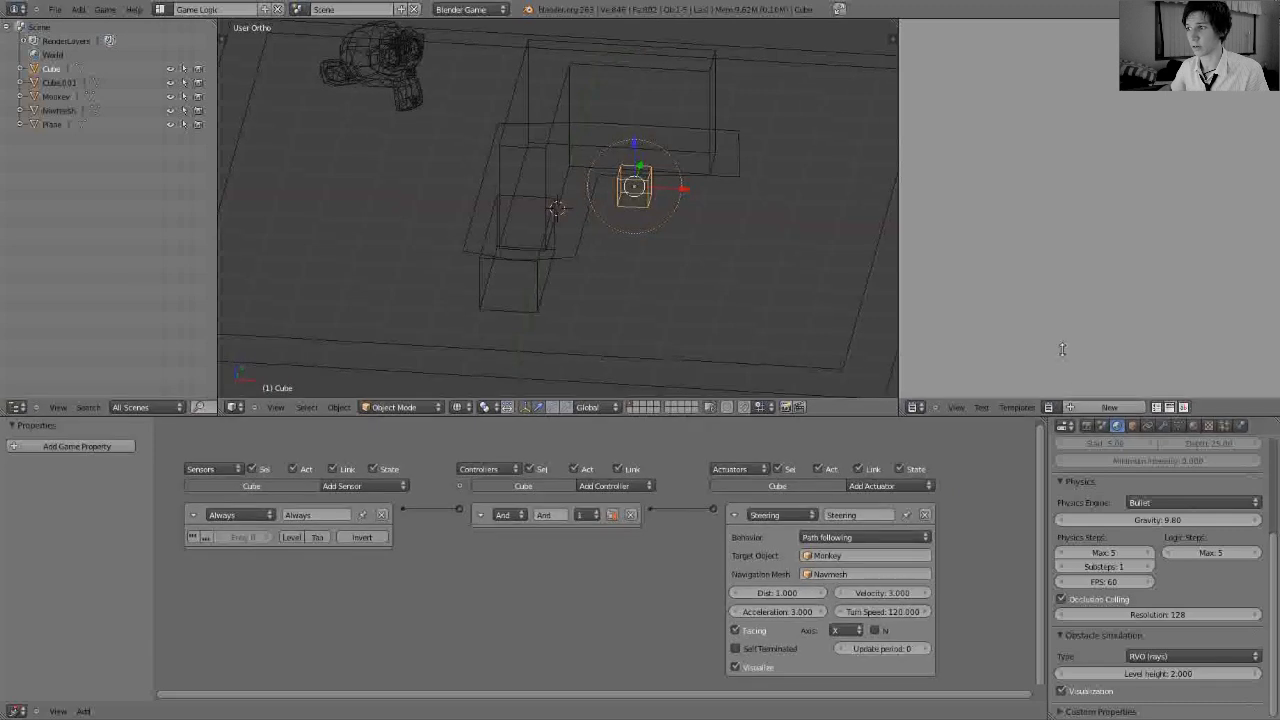
pyautogui.moveTo(1081, 400); pyautogui.dragTo(1100, 250)
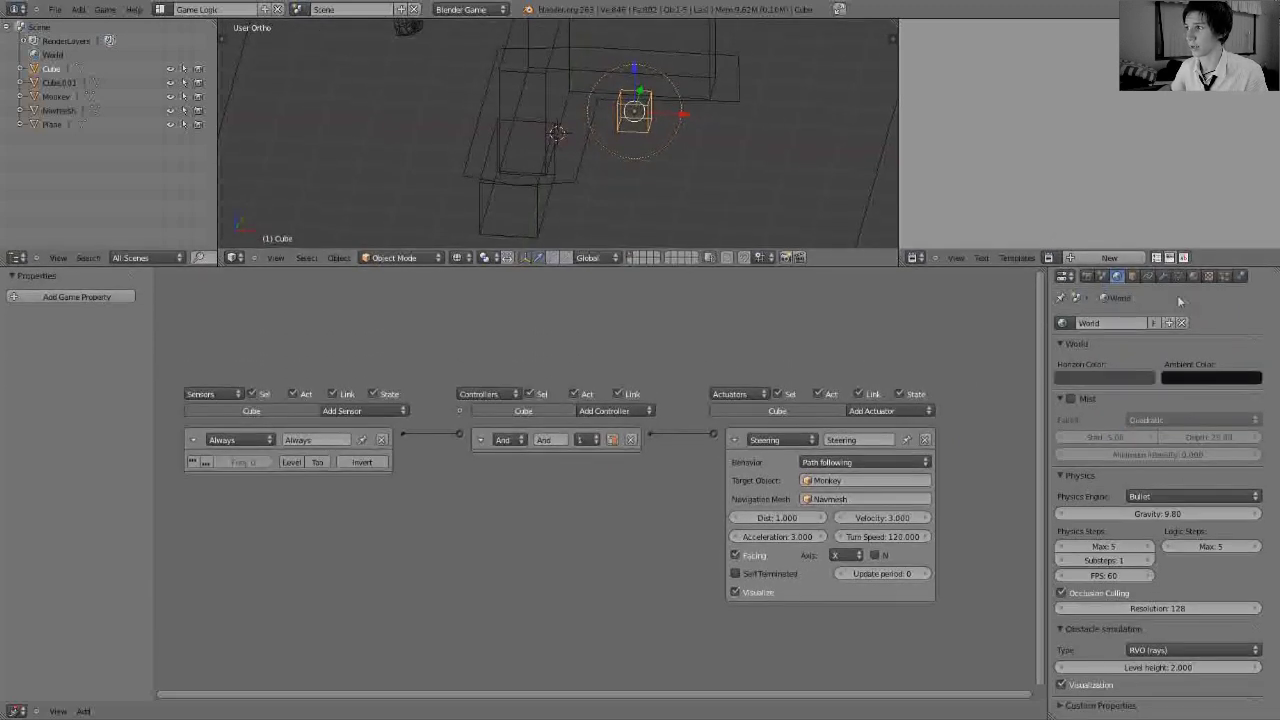
pyautogui.click(1242, 277)
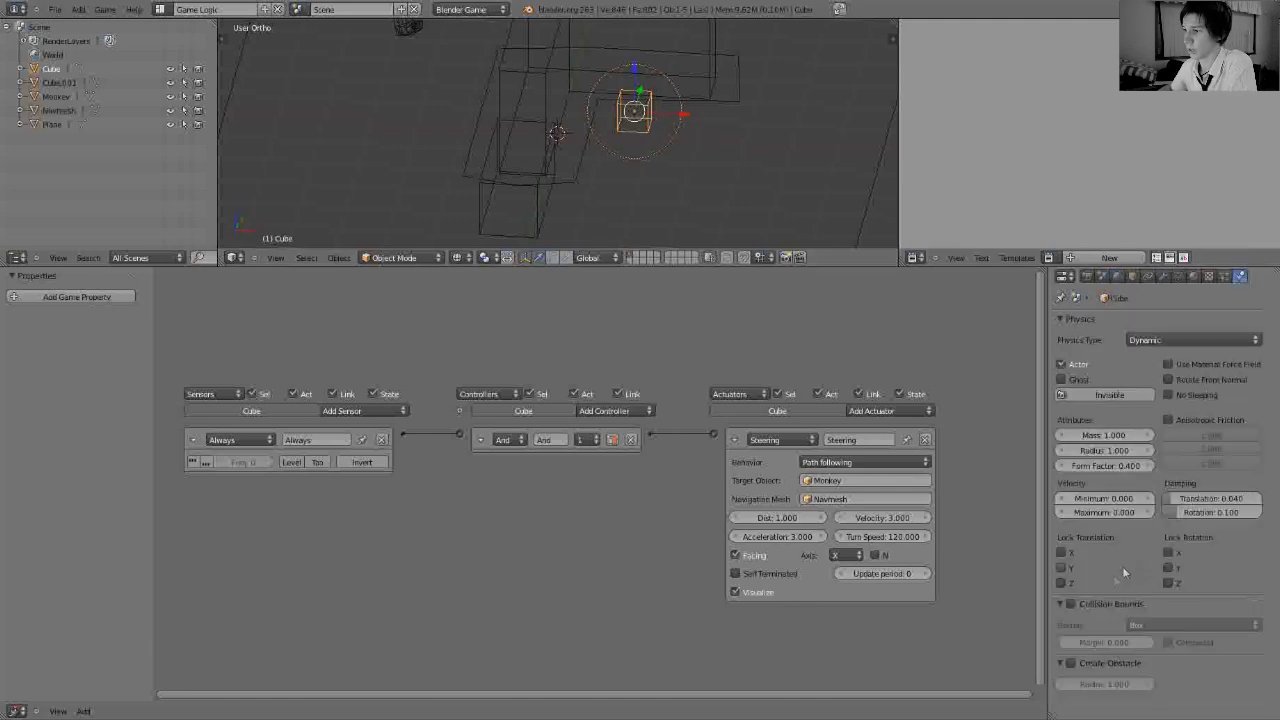
pyautogui.click(1071, 664)
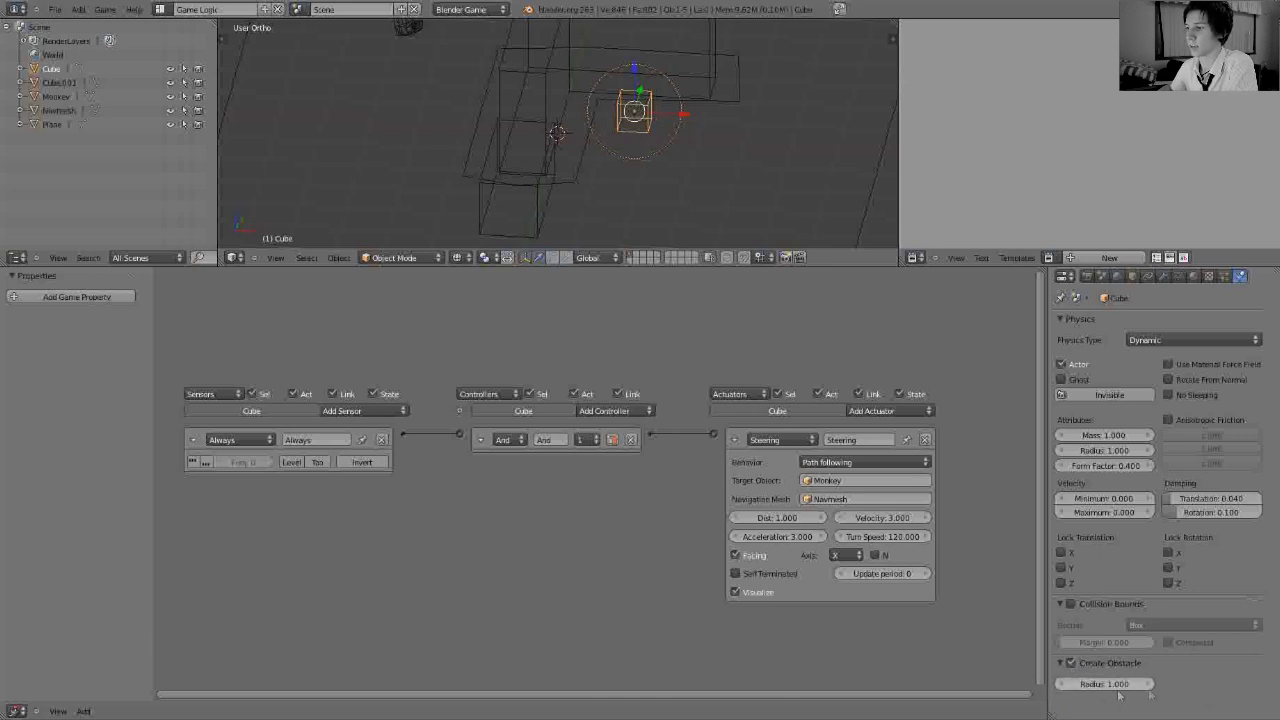
# Enable Create Obstacle for the block at the wall's end and set its obstacle radius to 1.5.
pyautogui.moveTo(570, 168); pyautogui.dragTo(459, 69, button='middle')
pyautogui.rightClick(518, 196)
pyautogui.moveTo(469, 156); pyautogui.dragTo(440, 115, button='middle')
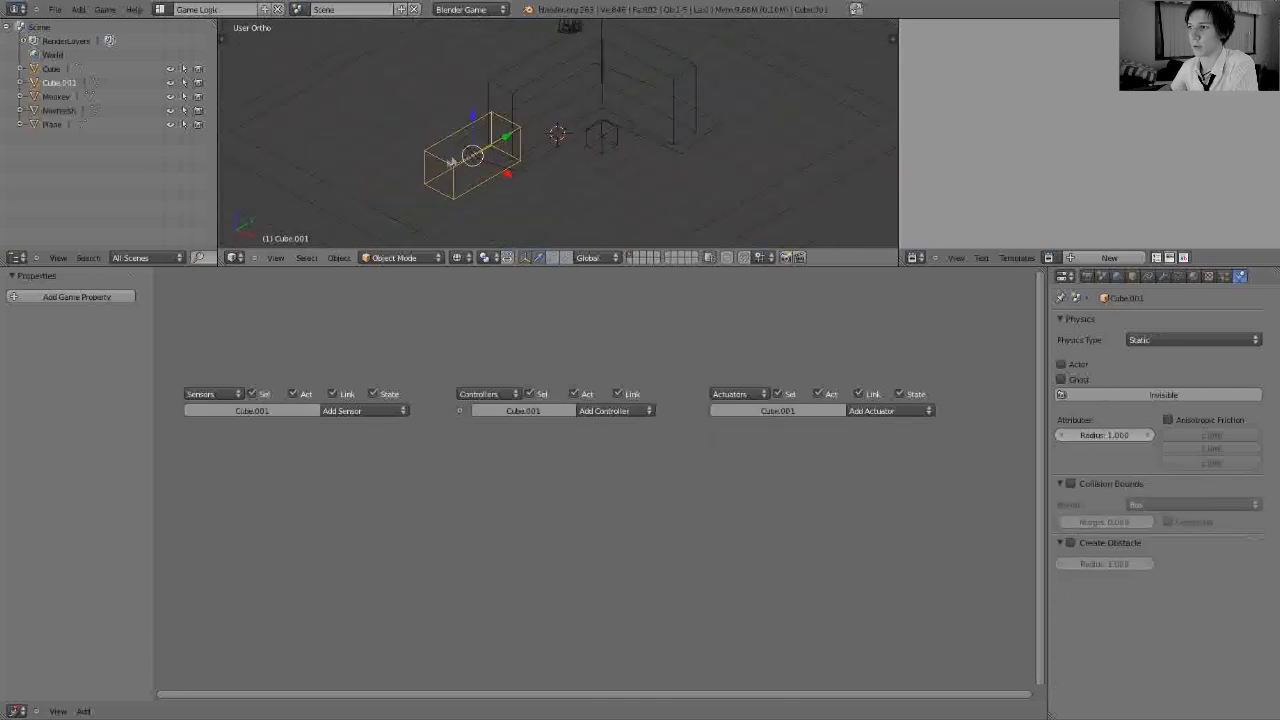
pyautogui.moveTo(453, 162); pyautogui.dragTo(904, 346, button='middle')
pyautogui.click(1070, 542)
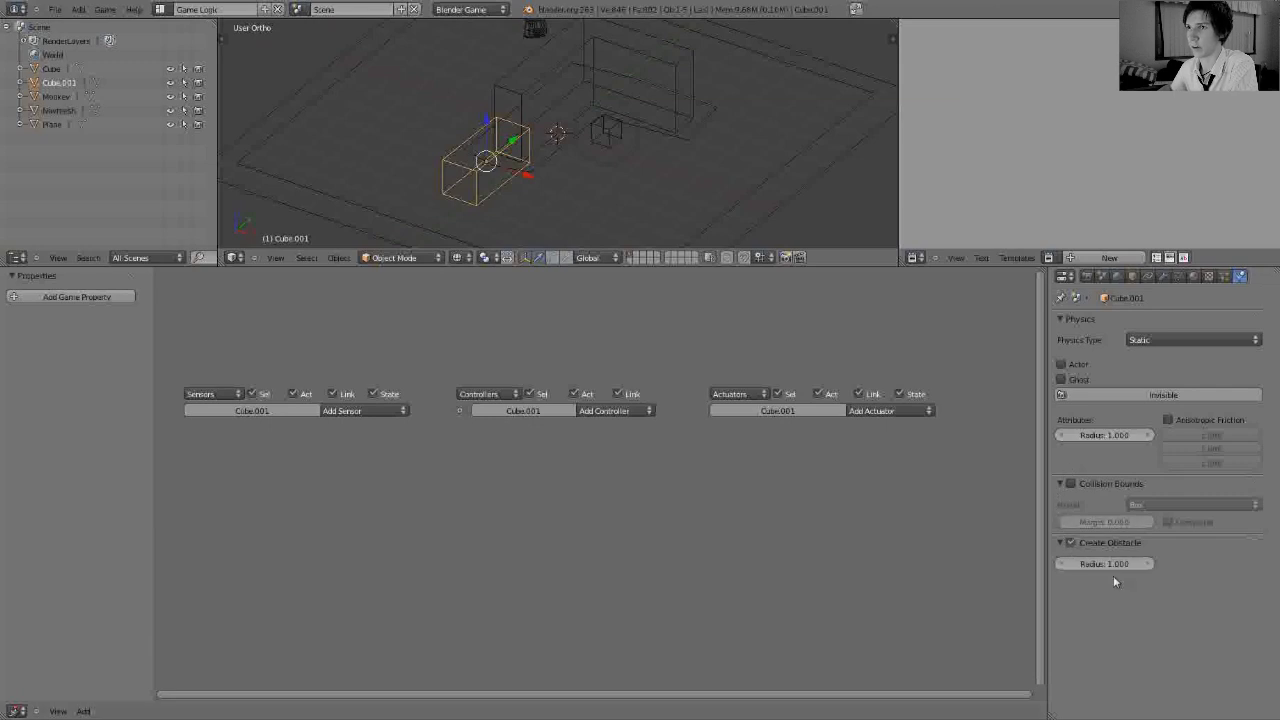
pyautogui.click(1103, 564)
pyautogui.write('1.5')
pyautogui.press('Return')
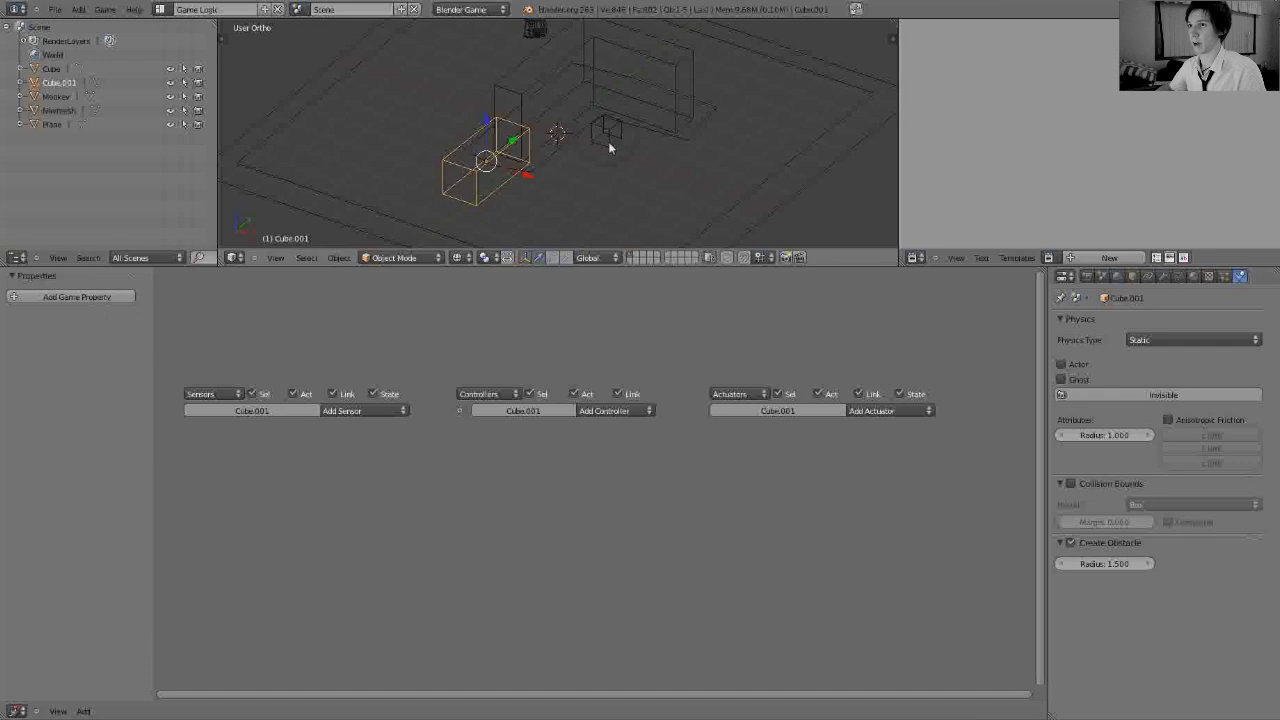
# Test obstacle avoidance by running the game in a maximized 3D view seen from above.
pyautogui.moveTo(610, 148); pyautogui.dragTo(690, 262, button='middle')
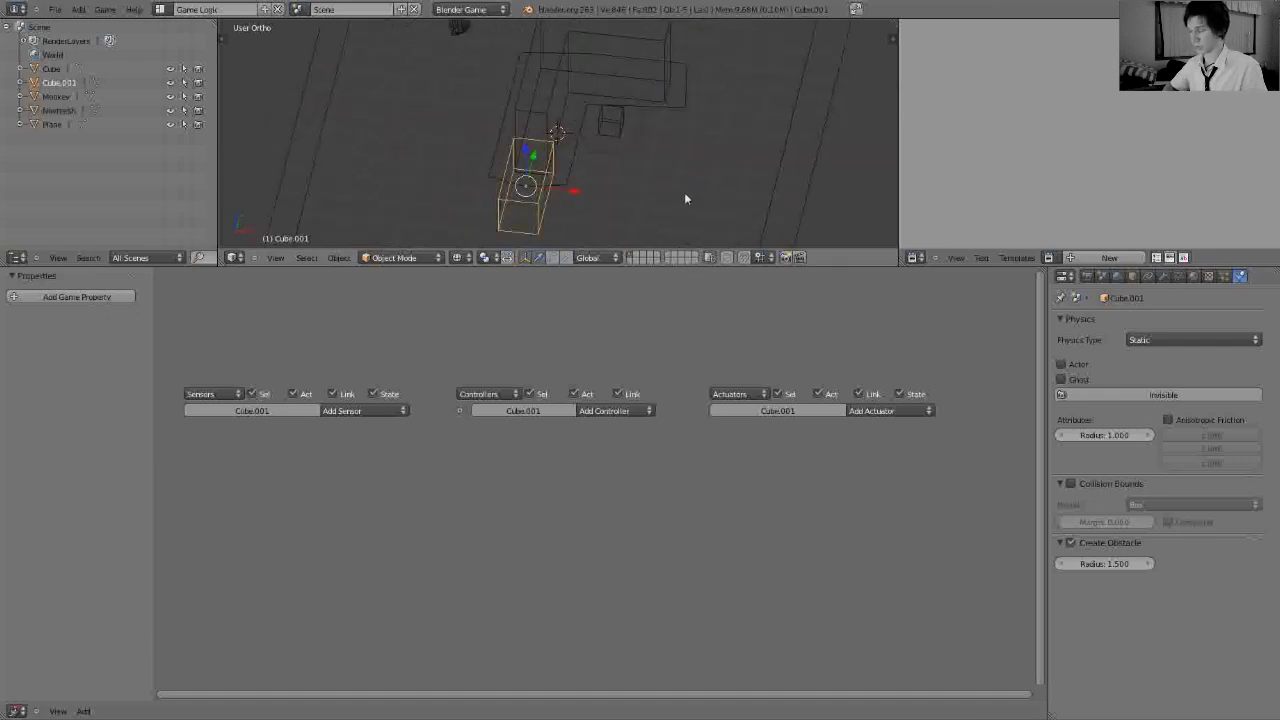
pyautogui.hotkey('ctrl', 'Up')
pyautogui.moveTo(751, 223); pyautogui.dragTo(677, 368, button='middle')
pyautogui.scroll(2, 710, 353)
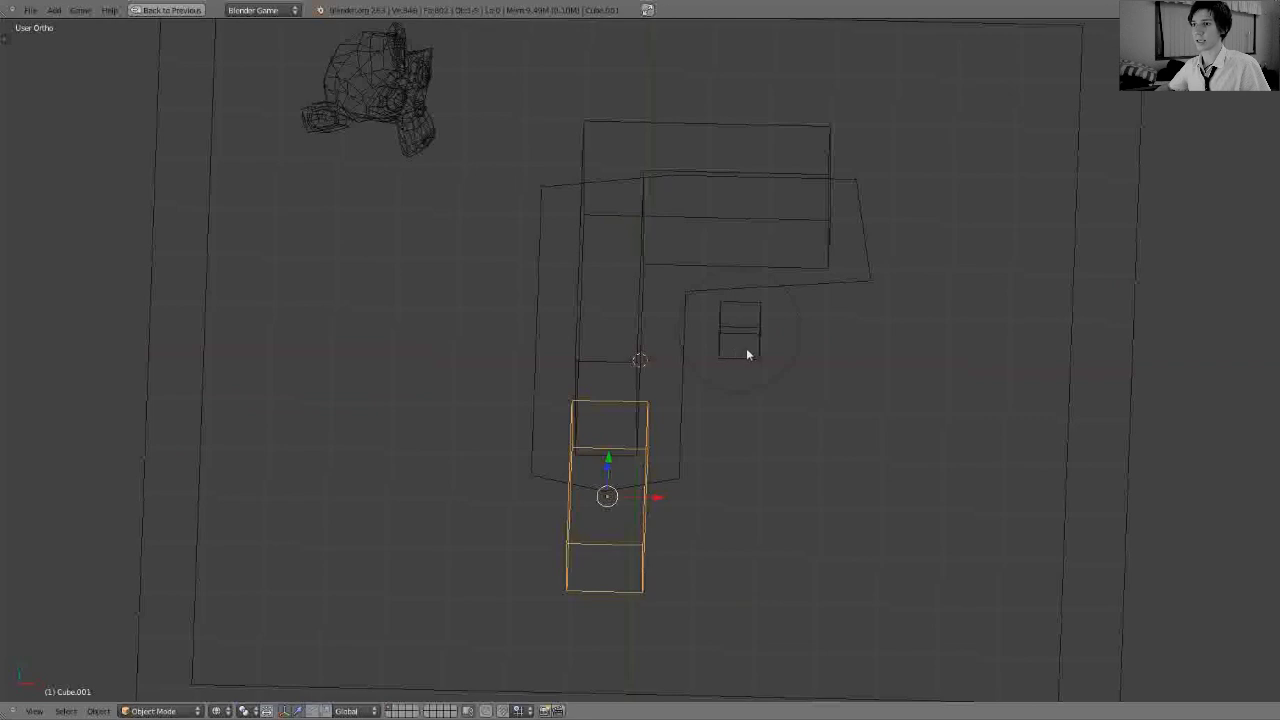
pyautogui.press('p')
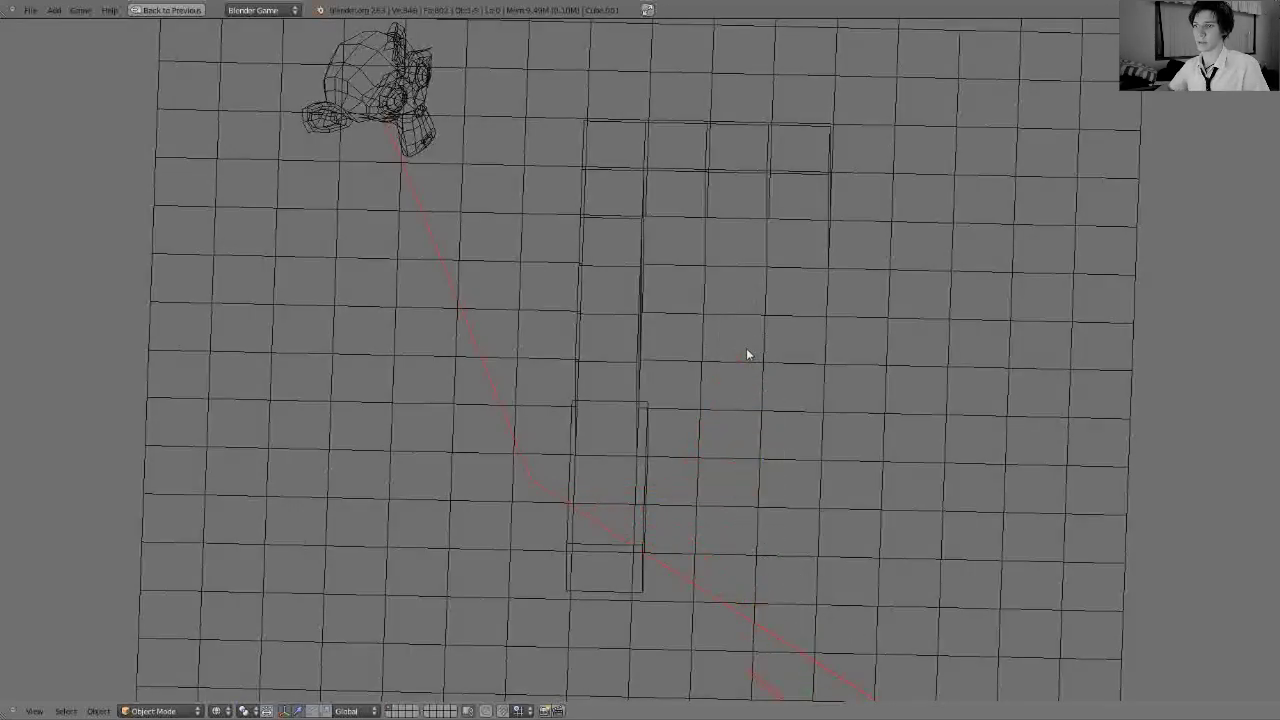
pyautogui.press('Escape')
# Set the small cube's Steering actuator to turn speed 720 and velocity 2.624, and test the movement in the game.
pyautogui.rightClick(739, 332)
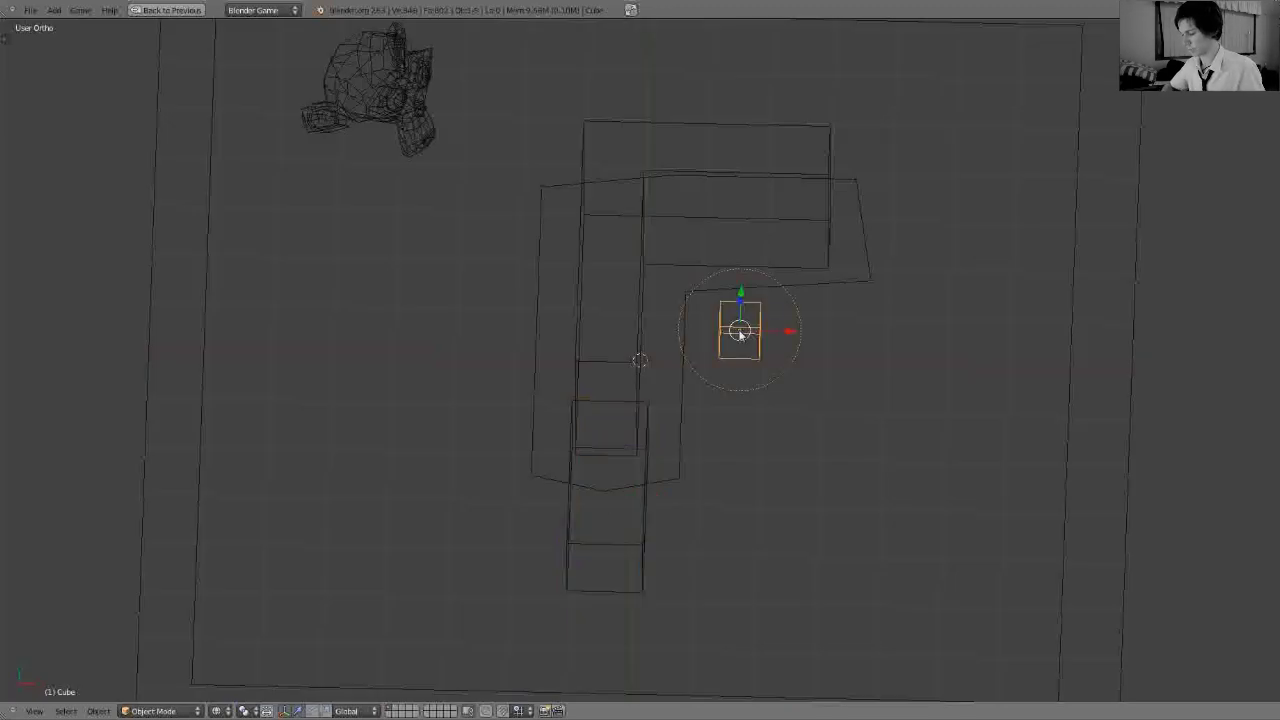
pyautogui.hotkey('ctrl', 'Up')
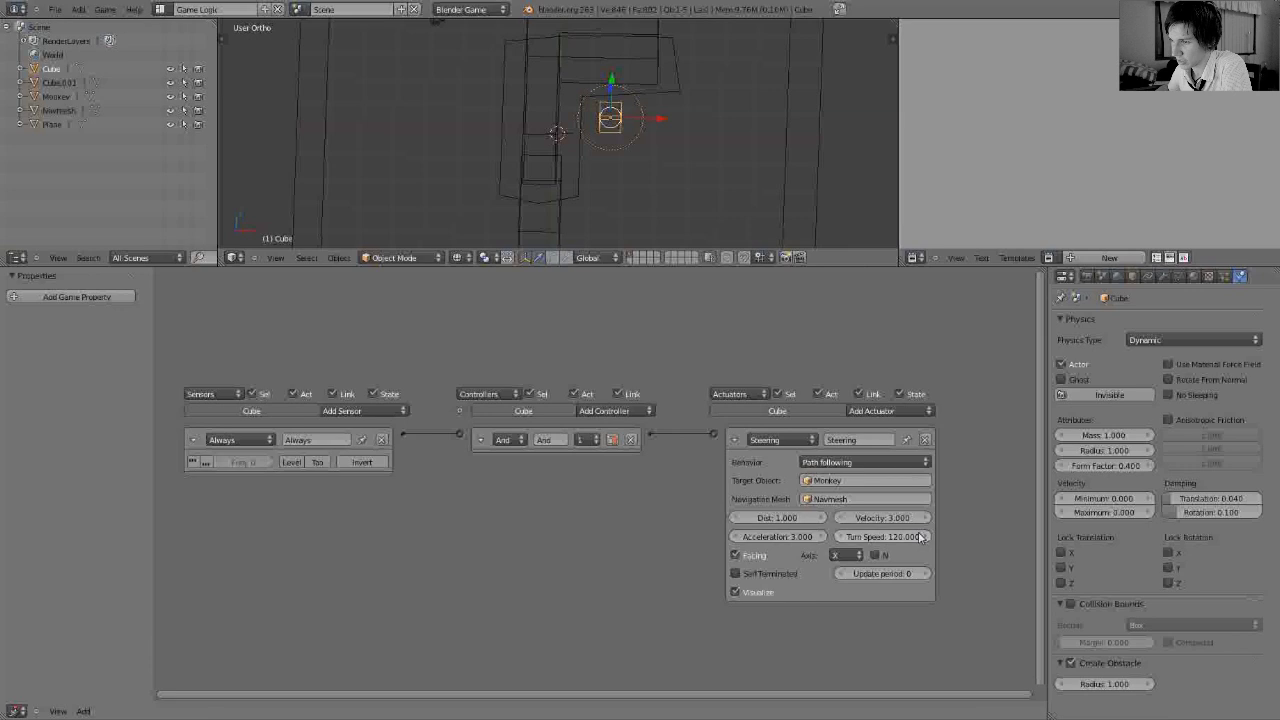
pyautogui.click(880, 537)
pyautogui.write('720')
pyautogui.press('Return')
pyautogui.moveTo(880, 517); pyautogui.dragTo(856, 517)
pyautogui.press('p')
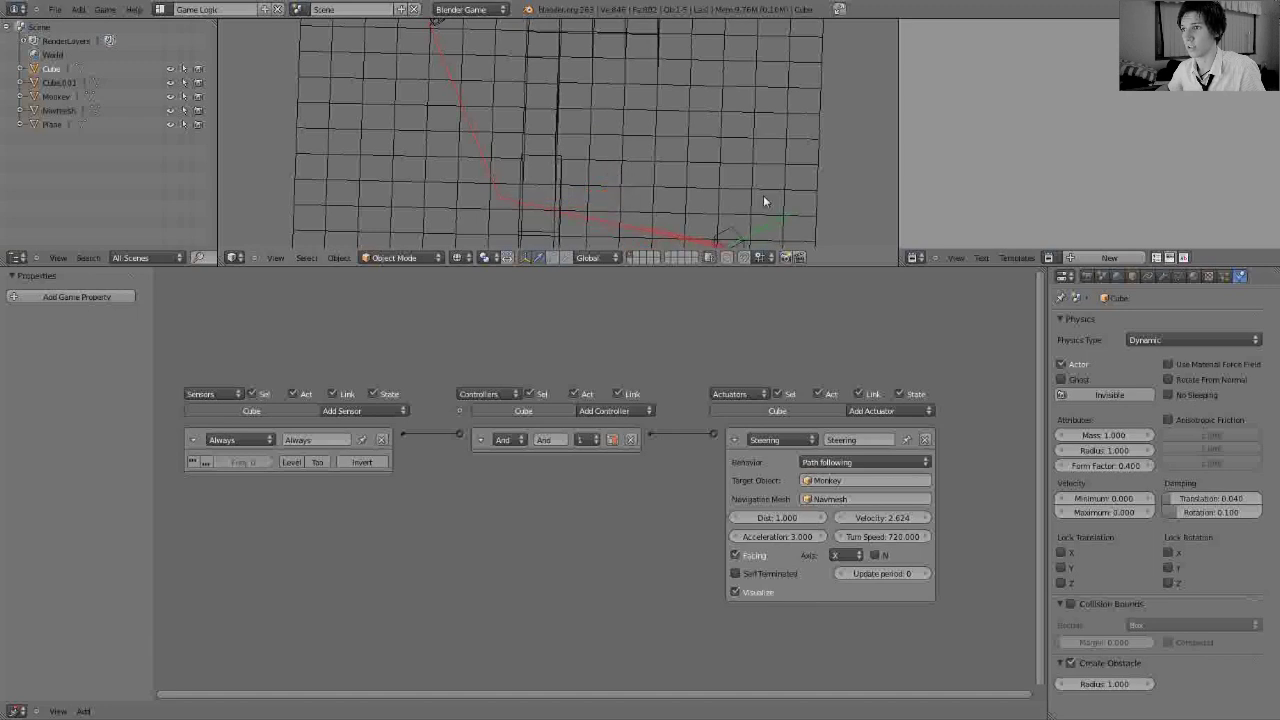
pyautogui.press('Escape')
# Scale the block at the wall's end down along the Y axis to a roughly square footprint.
pyautogui.rightClick(552, 191)
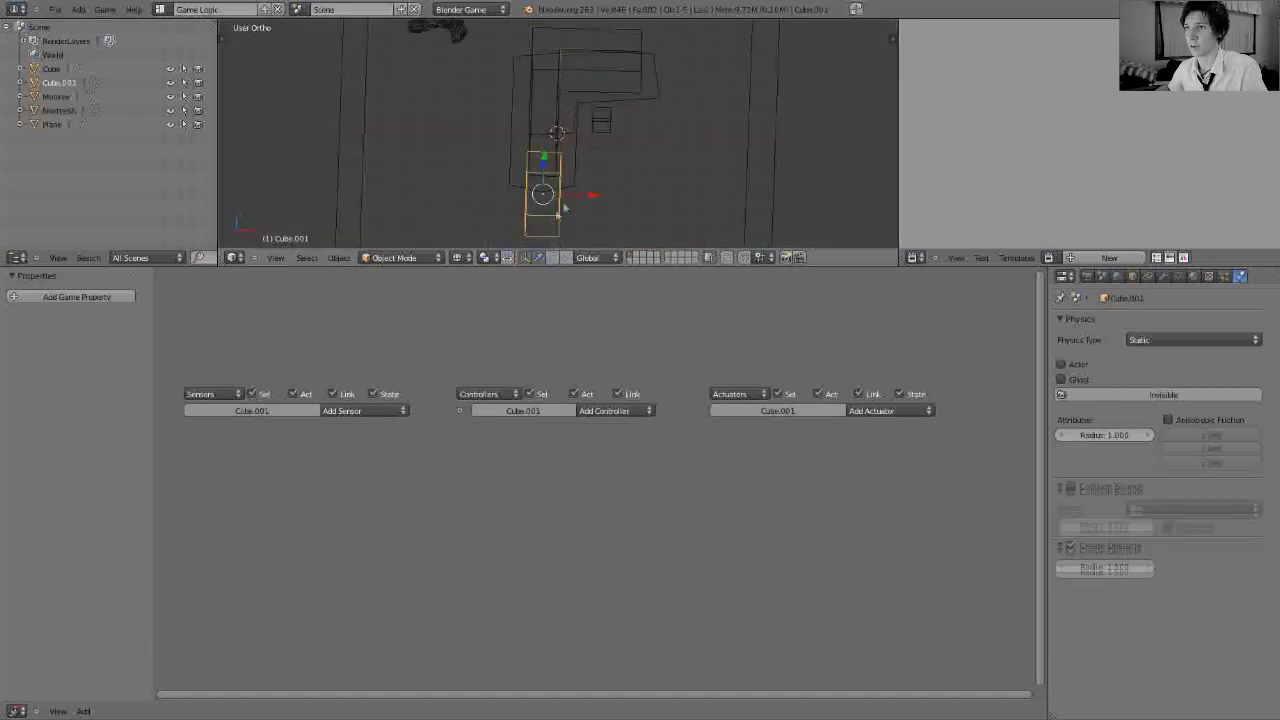
pyautogui.scroll(-4, 552, 191)
pyautogui.press('s')
pyautogui.press('z')
pyautogui.press('KP_2')
pyautogui.press('KP_2')
pyautogui.press('KP_2')
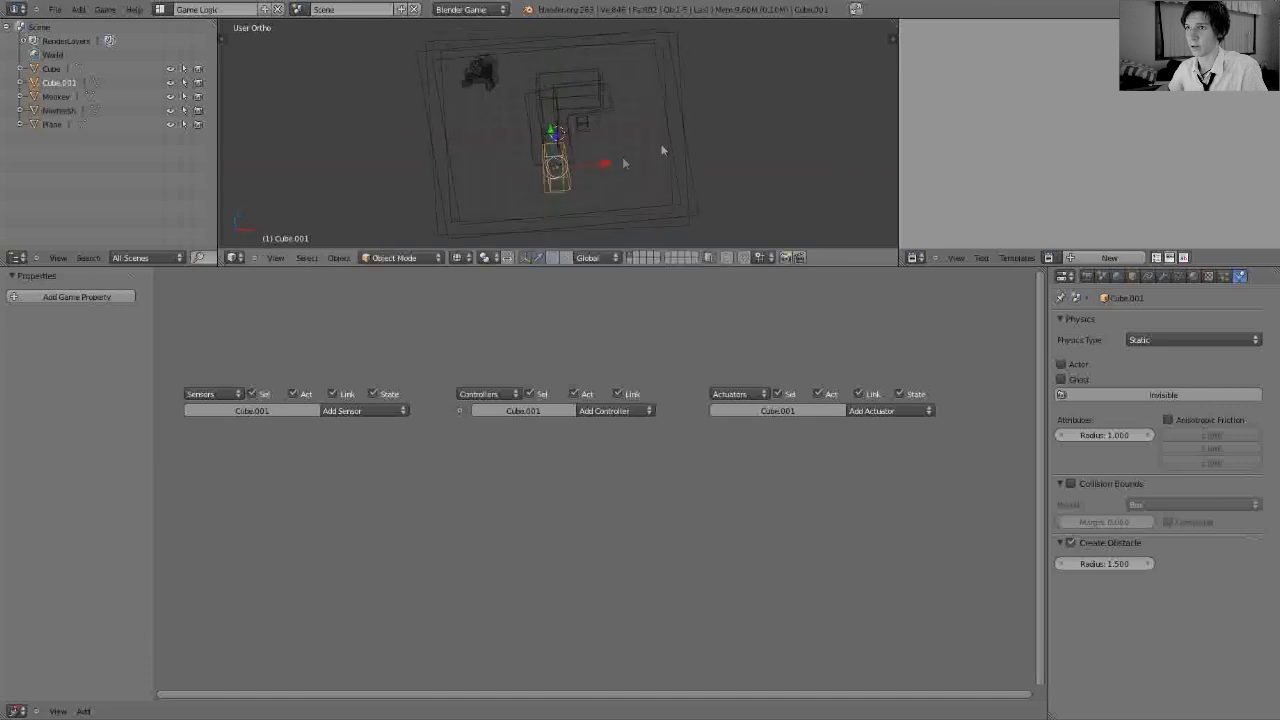
pyautogui.press('y')
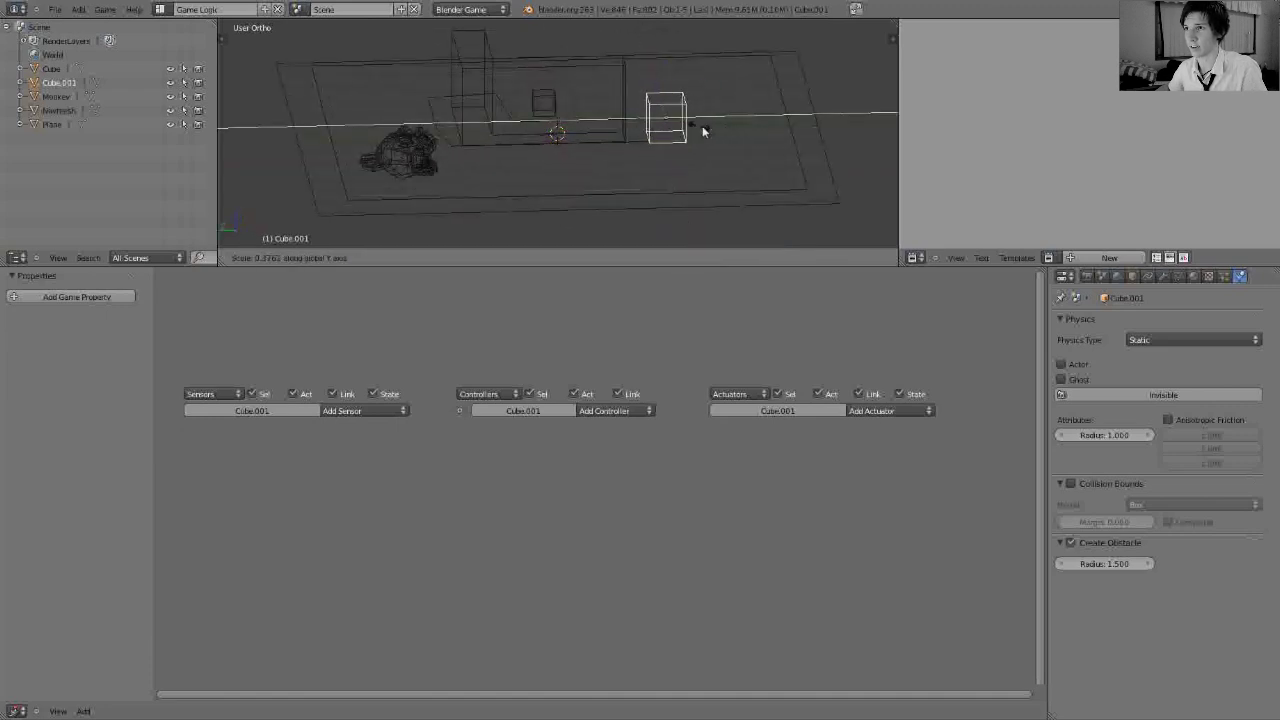
pyautogui.click(697, 124)
# Move the shortened block away from the wall's end, leaving a gap between them.
pyautogui.press('g')
pyautogui.press('x')
pyautogui.click(655, 140)
# Duplicate the obstacle block three times in top view, spreading the copies between the long wall and the monkey head.
pyautogui.press('KP_8')
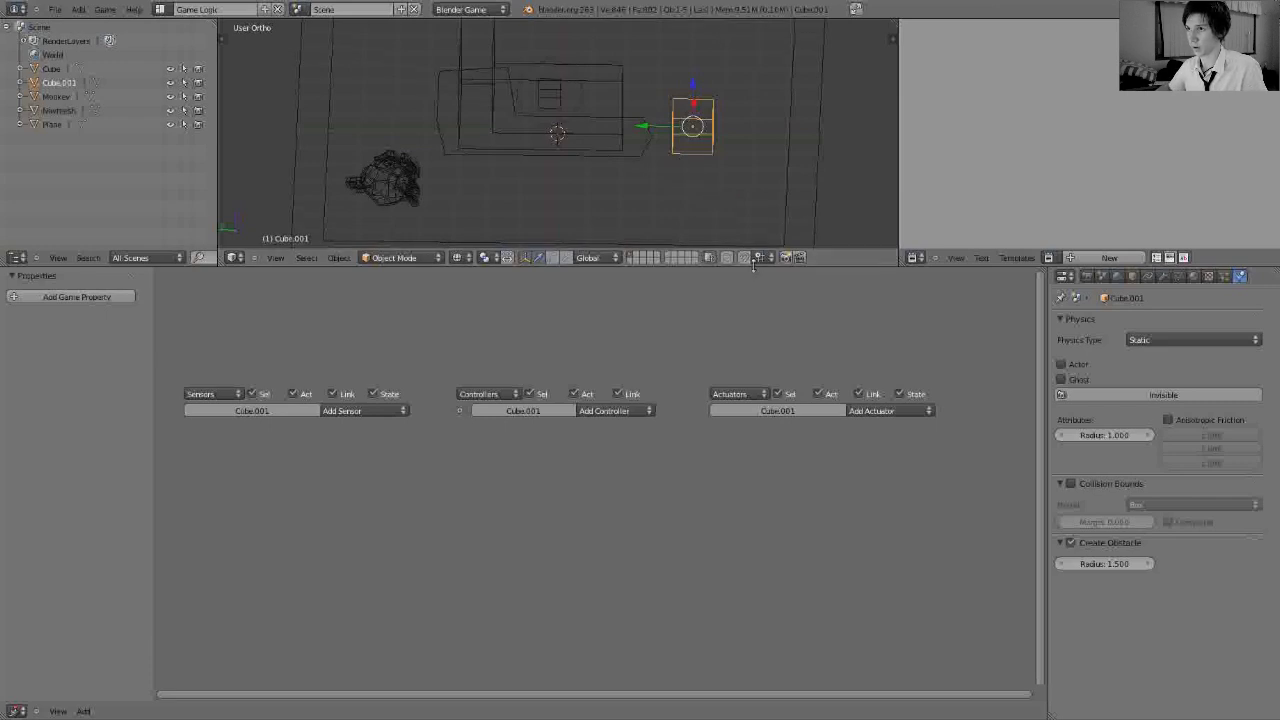
pyautogui.moveTo(756, 258); pyautogui.dragTo(759, 470)
pyautogui.press('KP_7')
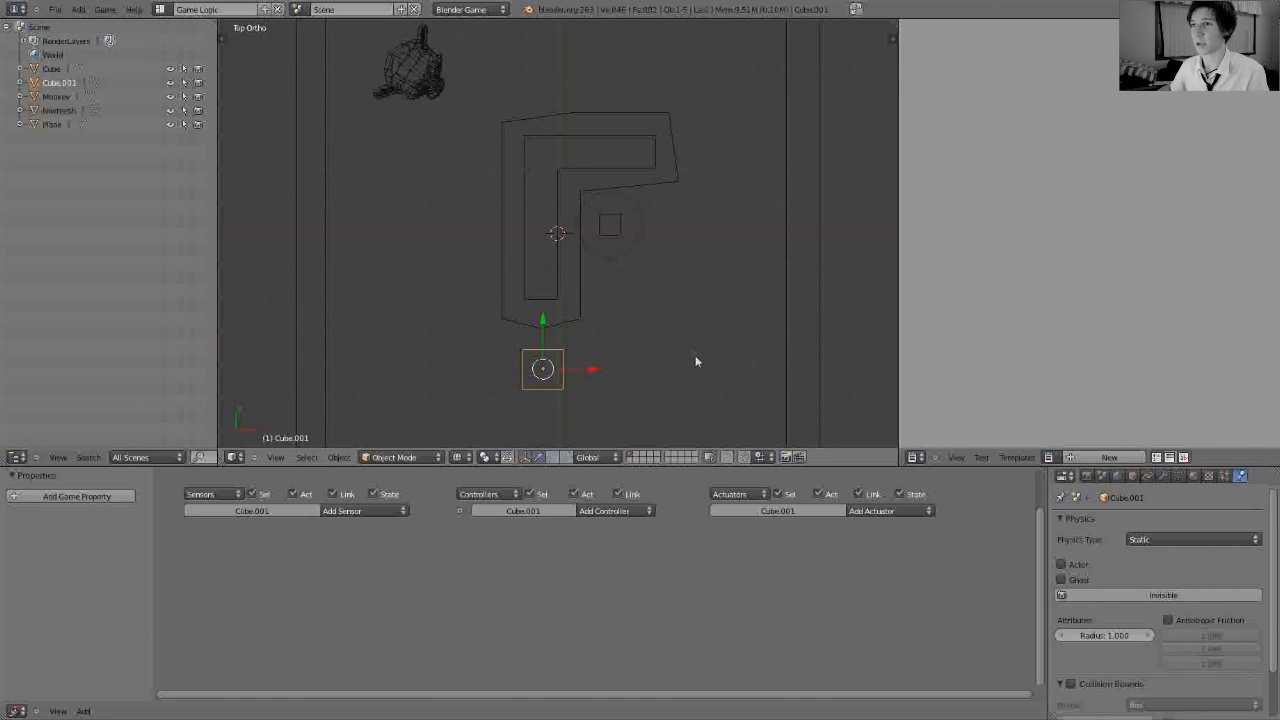
pyautogui.hotkey('shift', 'd')
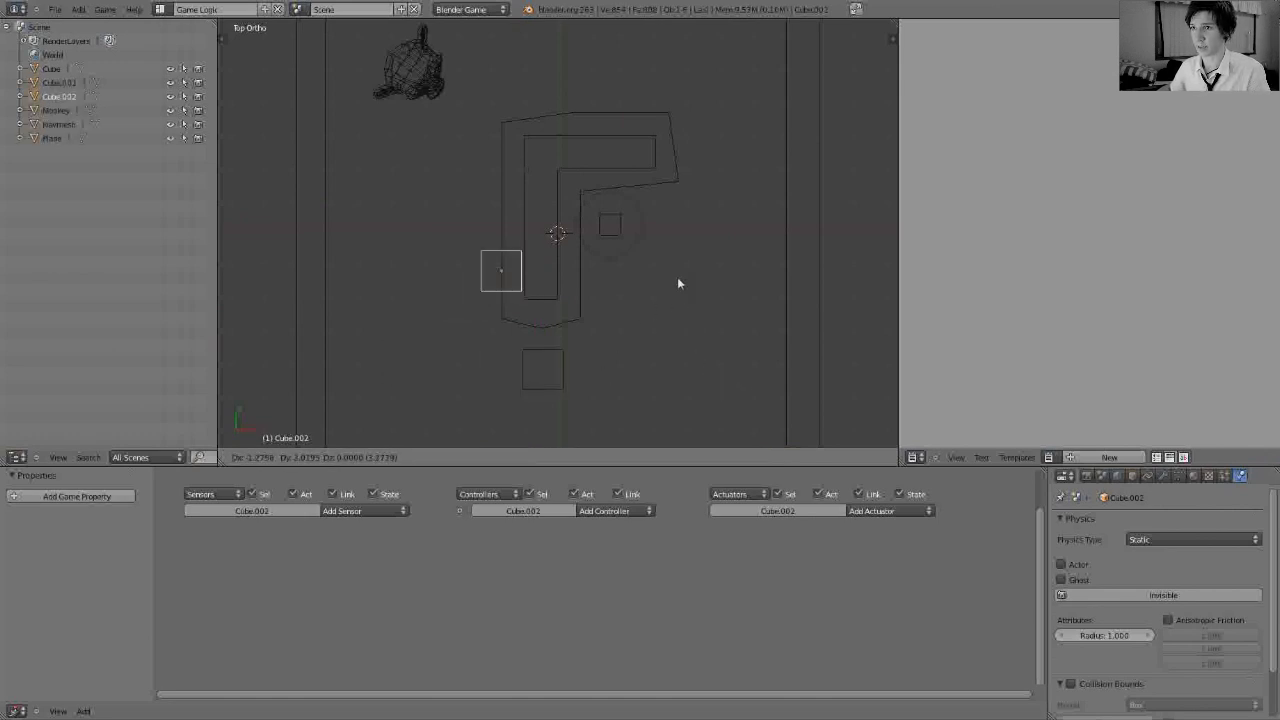
pyautogui.click(676, 271)
pyautogui.hotkey('shift', 'd')
pyautogui.click(559, 271)
pyautogui.hotkey('shift', 'd')
pyautogui.click(621, 162)
# Move the original block farther from the wall's end and place another duplicate diagonally between it and the other copies.
pyautogui.rightClick(556, 345)
pyautogui.press('g')
pyautogui.click(582, 354)
pyautogui.hotkey('shift', 'd')
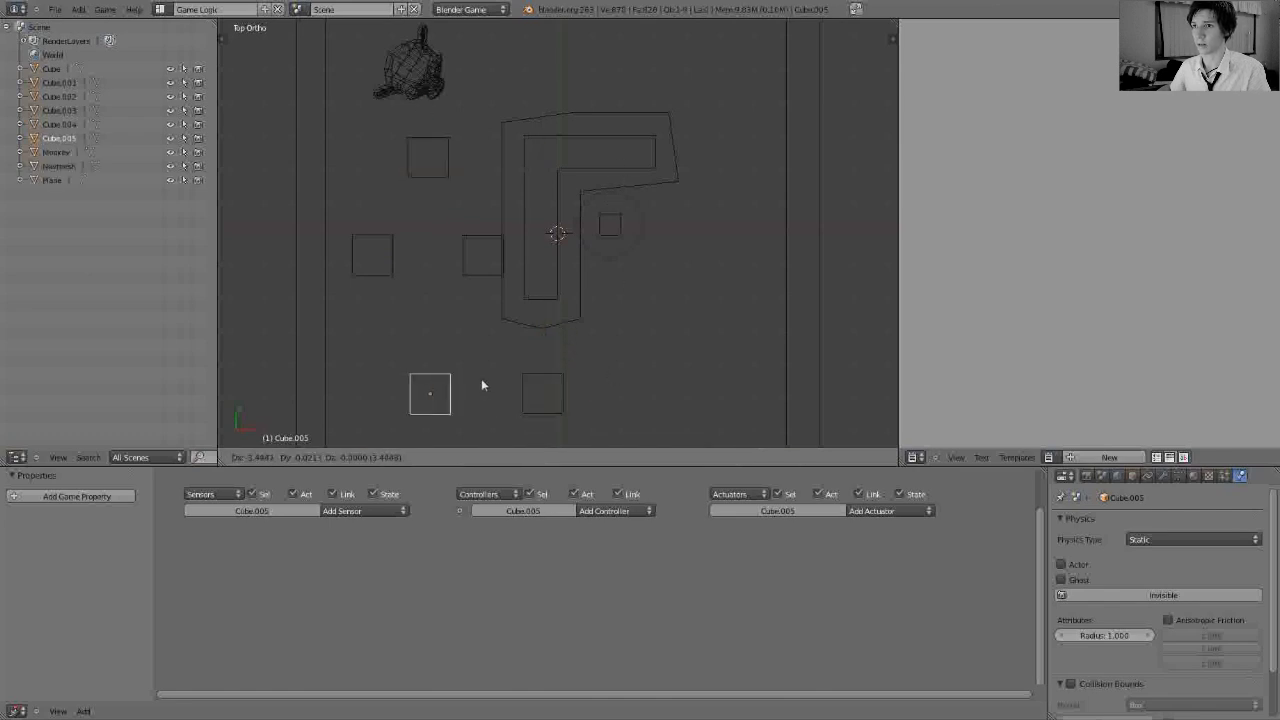
pyautogui.click(490, 341)
# Run the game to check the small cube's route around the obstacle blocks, and select the block beyond the wall's end.
pyautogui.press('p')
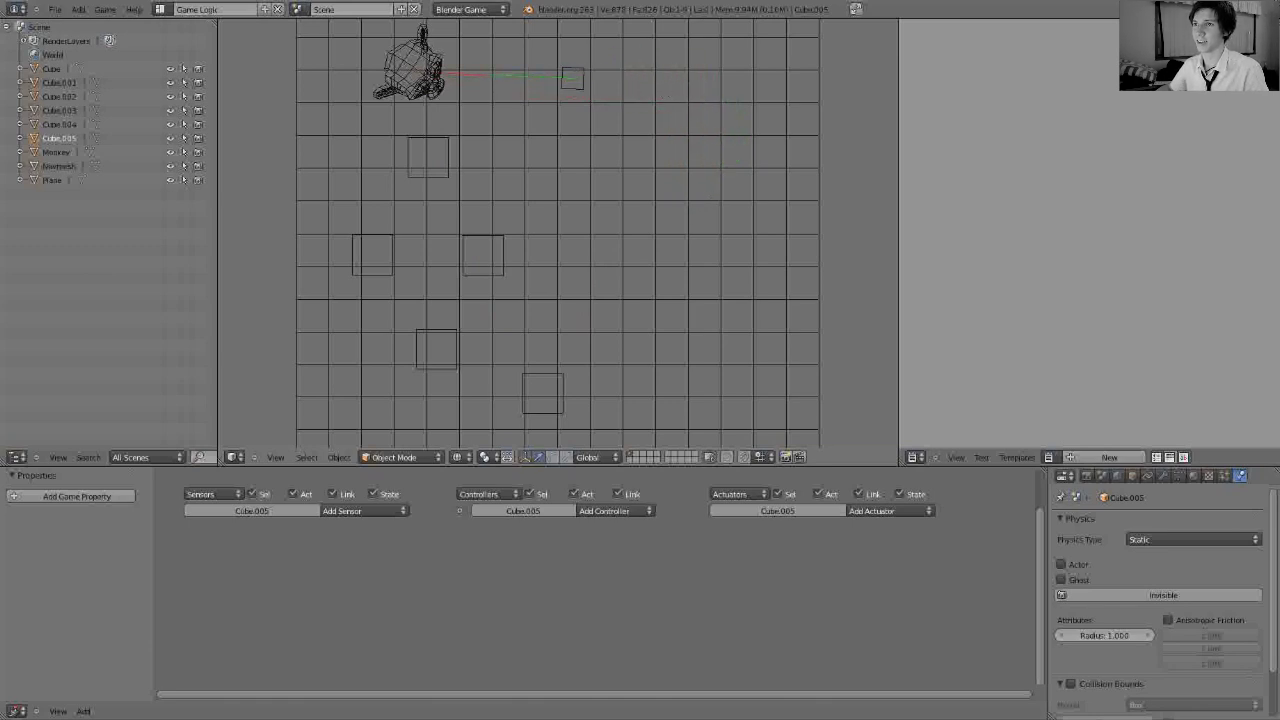
pyautogui.press('Escape')
pyautogui.scroll(-1, 422, 187)
pyautogui.rightClick(545, 366)
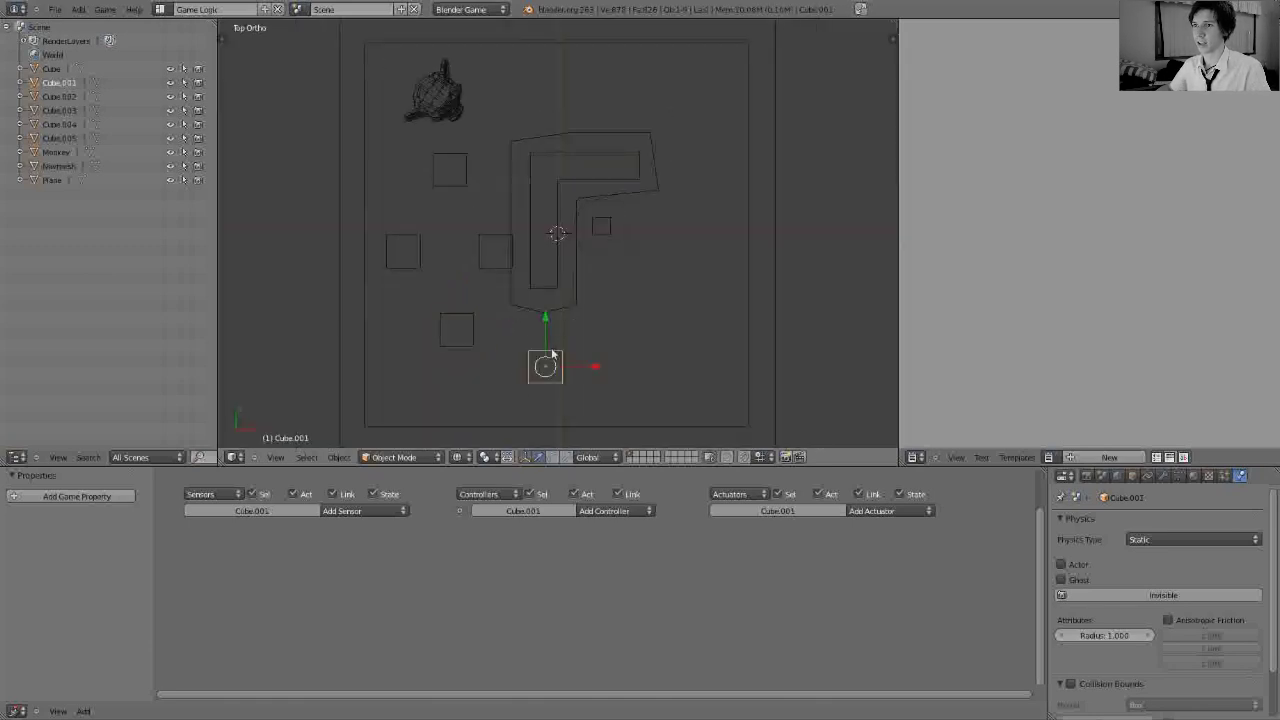
# Set the obstacle radius to 1 on the block beyond the wall's end and on the block diagonally next to it.
pyautogui.scroll(-2, 1125, 627)
pyautogui.click(1104, 707)
pyautogui.write('1')
pyautogui.press('Return')
pyautogui.rightClick(458, 327)
pyautogui.click(1118, 710)
pyautogui.press('Return')
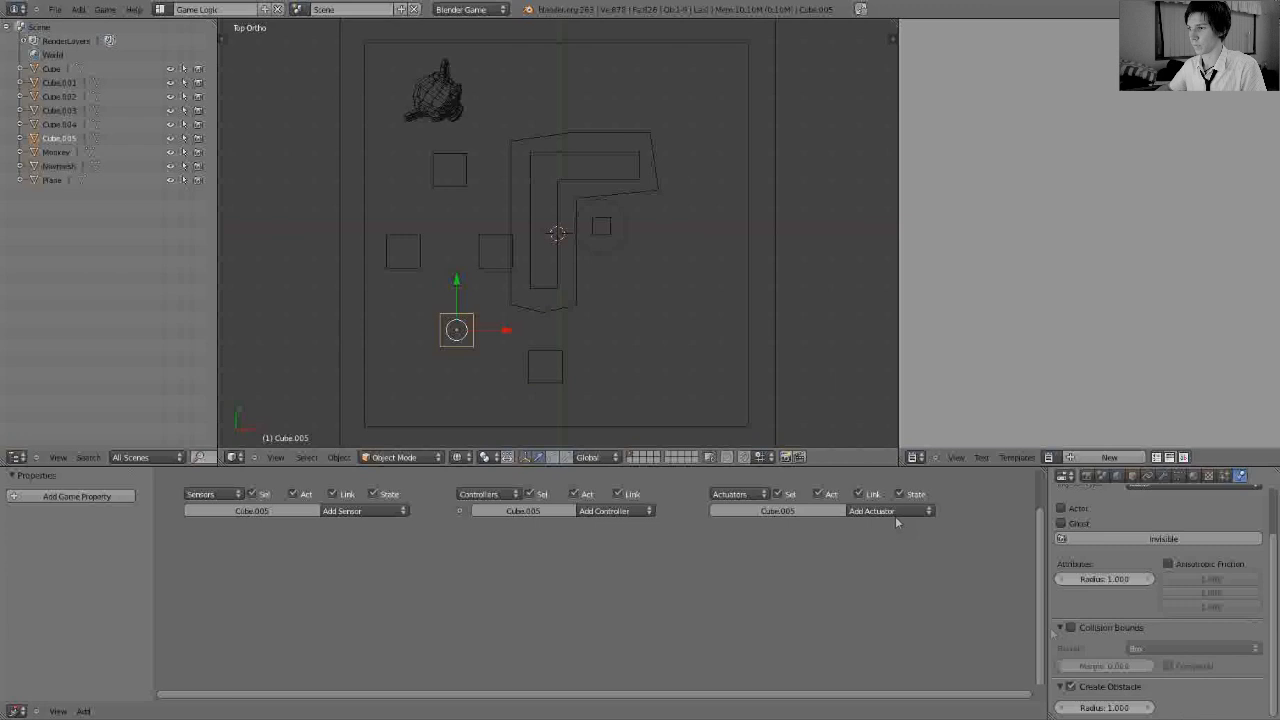
# Delete the three obstacle blocks between the long wall and the monkey head.
pyautogui.rightClick(493, 251)
pyautogui.press('x')
pyautogui.click(483, 244)
pyautogui.rightClick(405, 250)
pyautogui.press('x')
pyautogui.click(405, 243)
pyautogui.rightClick(452, 188)
pyautogui.press('x')
pyautogui.click(452, 190)
# Shift the diagonal block slightly and duplicate it three times, placing two copies near the monkey head and one beyond the wall's far arm.
pyautogui.rightClick(466, 308)
pyautogui.press('g')
pyautogui.click(557, 348)
pyautogui.hotkey('shift', 'd')
pyautogui.click(547, 232)
pyautogui.hotkey('shift', 'd')
pyautogui.click(616, 200)
pyautogui.hotkey('shift', 'd')
pyautogui.click(781, 118)
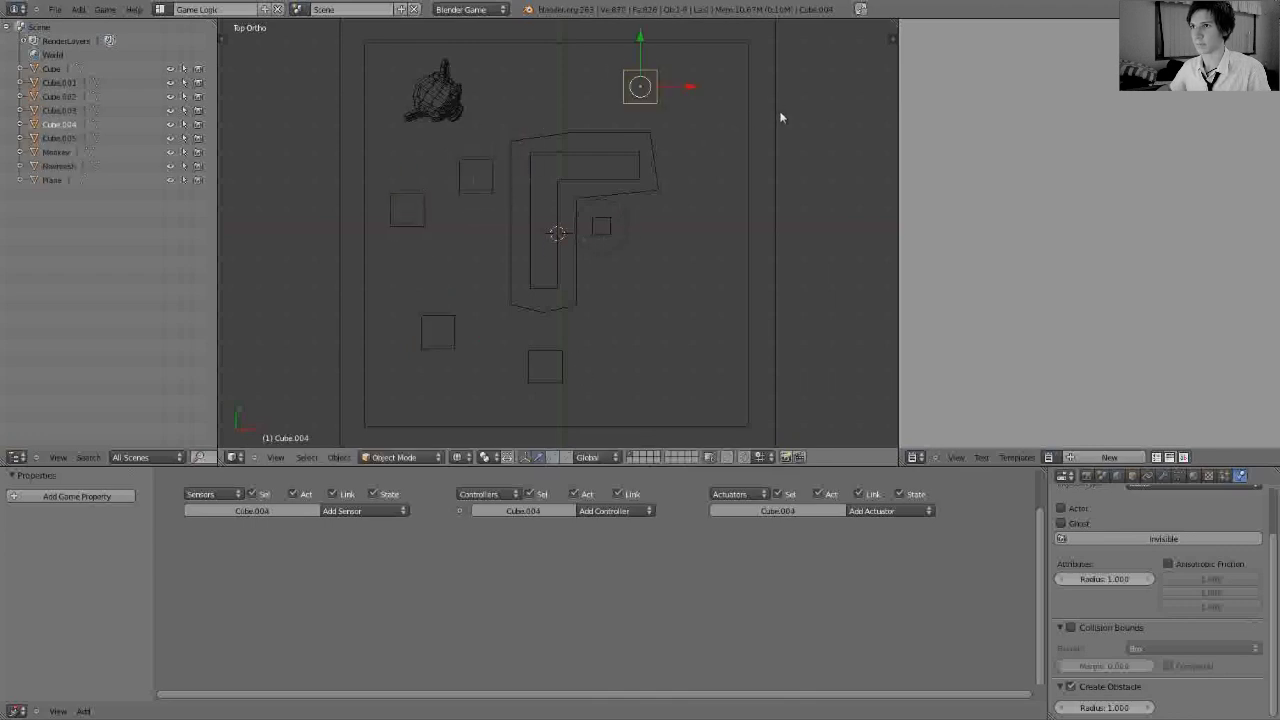
# Run the game from two viewing angles to check the small cube's route, and inspect the cube's steering and obstacle settings.
pyautogui.moveTo(637, 260); pyautogui.dragTo(625, 287, button='middle')
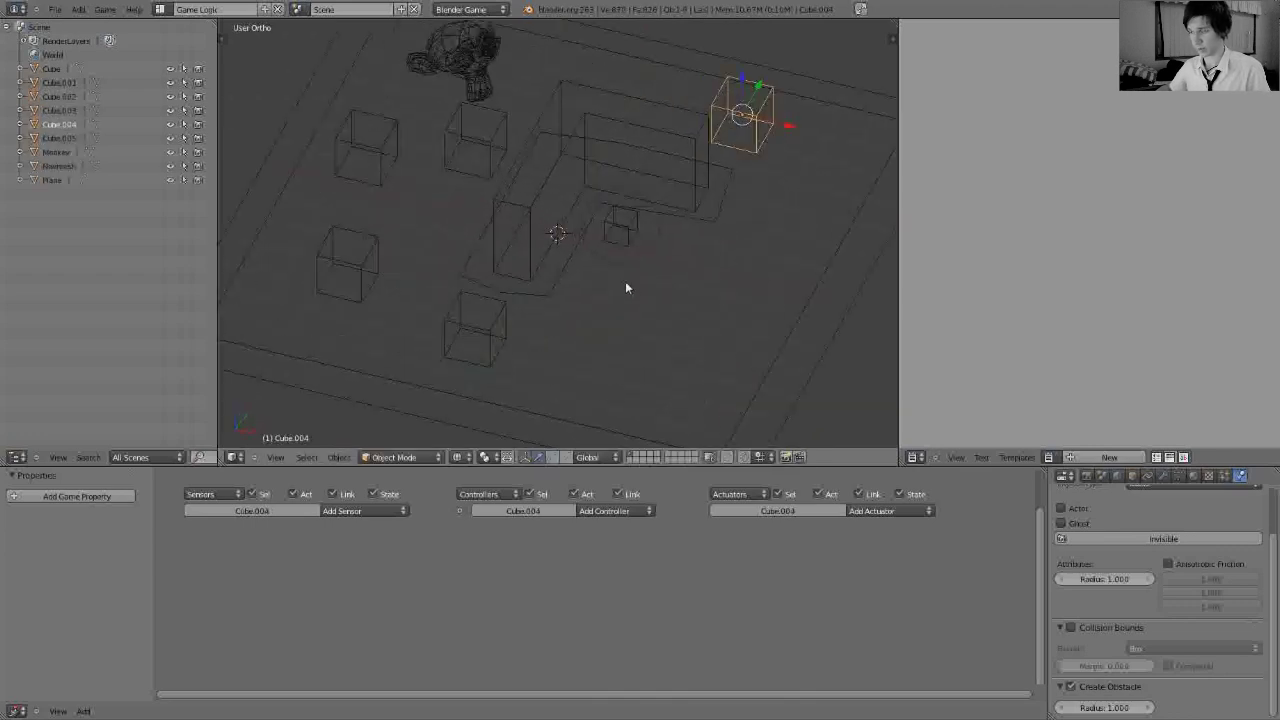
pyautogui.press('p')
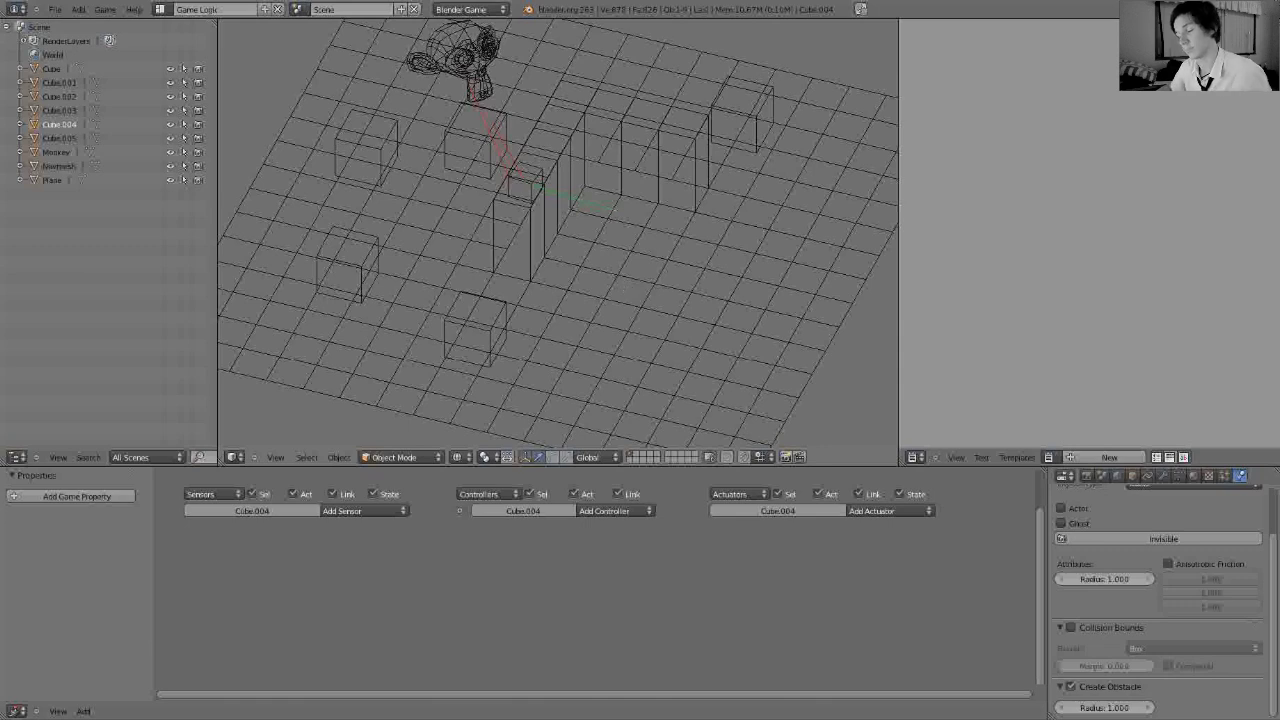
pyautogui.press('Escape')
pyautogui.moveTo(491, 294); pyautogui.dragTo(620, 311, button='middle')
pyautogui.rightClick(546, 291)
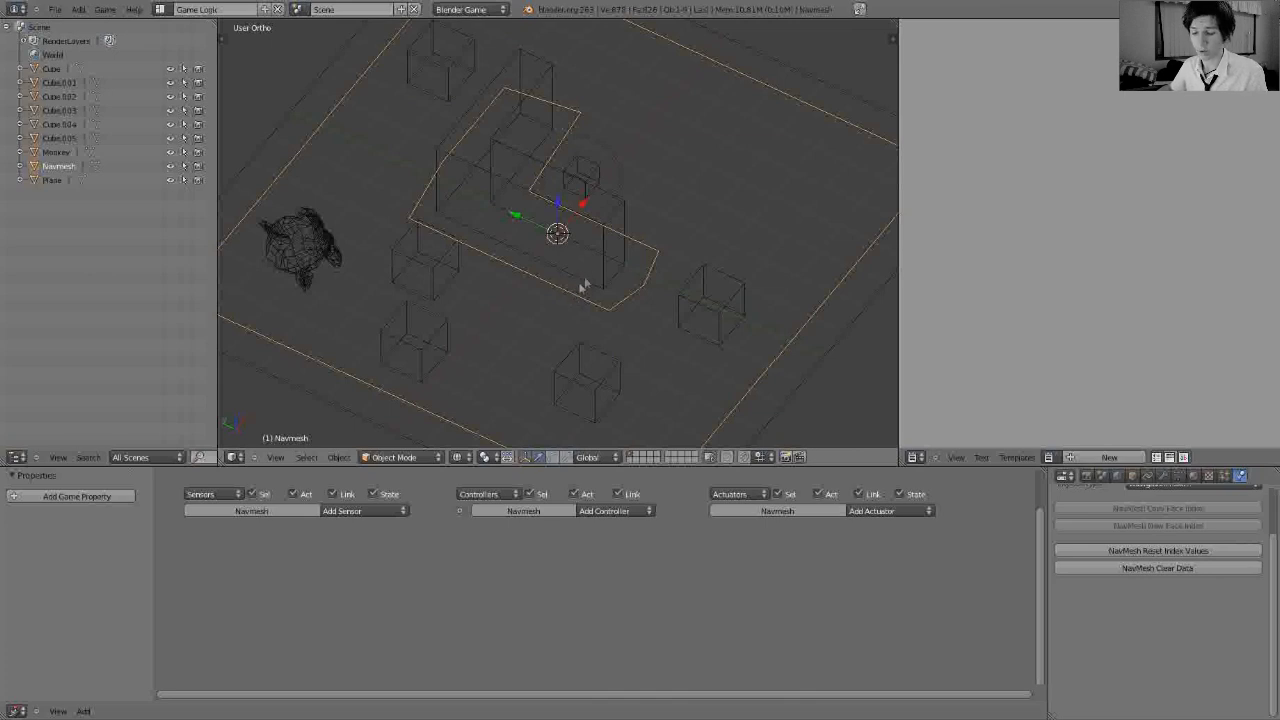
pyautogui.press('p')
pyautogui.press('Escape')
pyautogui.rightClick(582, 173)
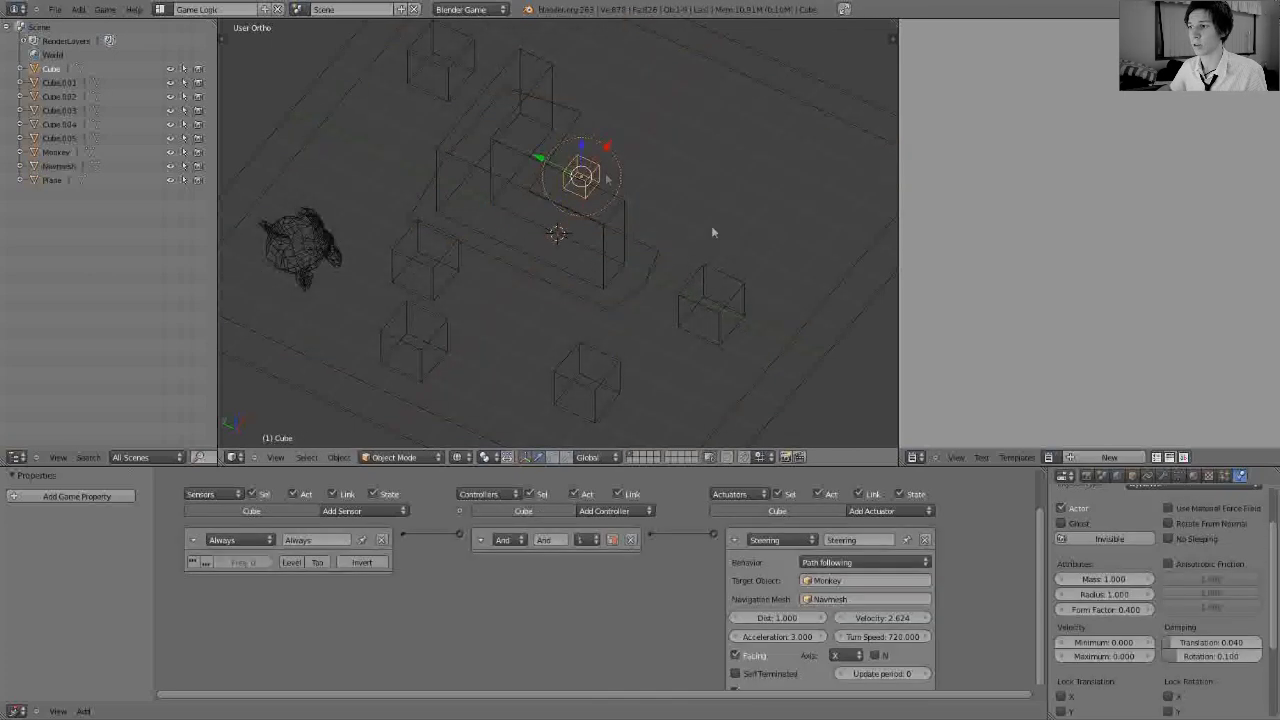
pyautogui.scroll(-5, 1220, 662)
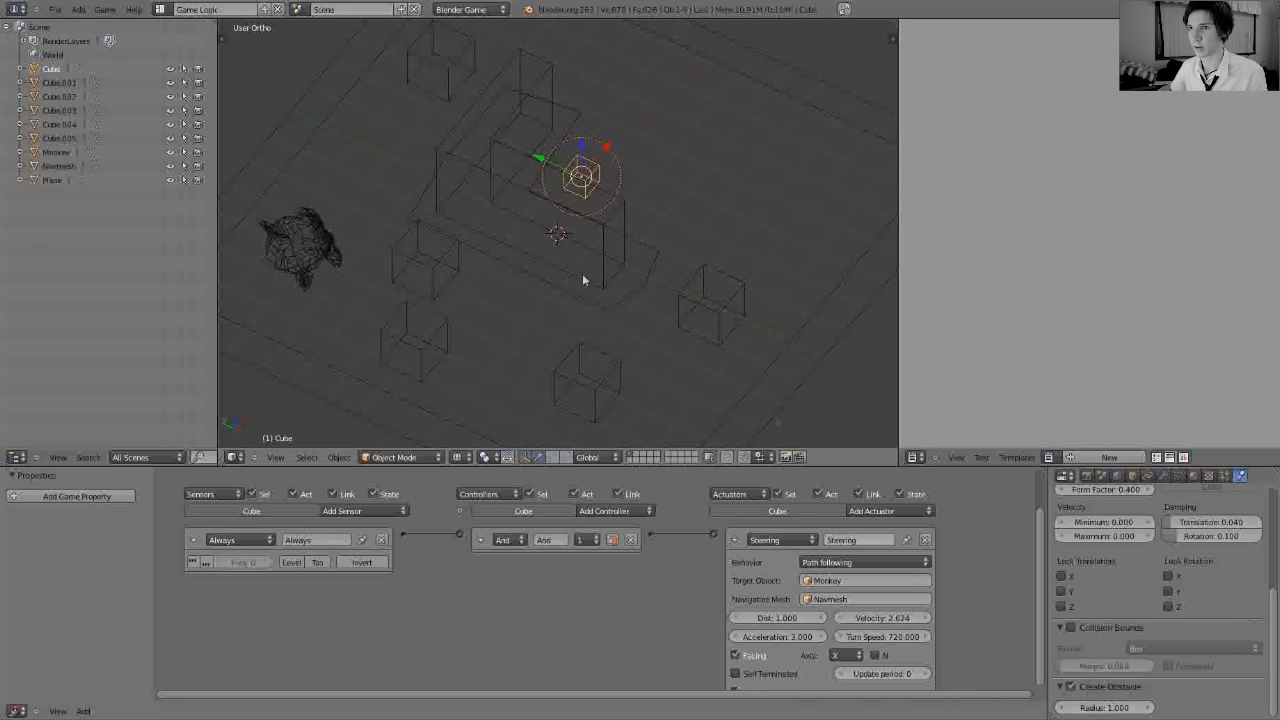
# Move the monkey head across the wall to the small cube's open side, and run the game to check the steering.
pyautogui.rightClick(310, 248)
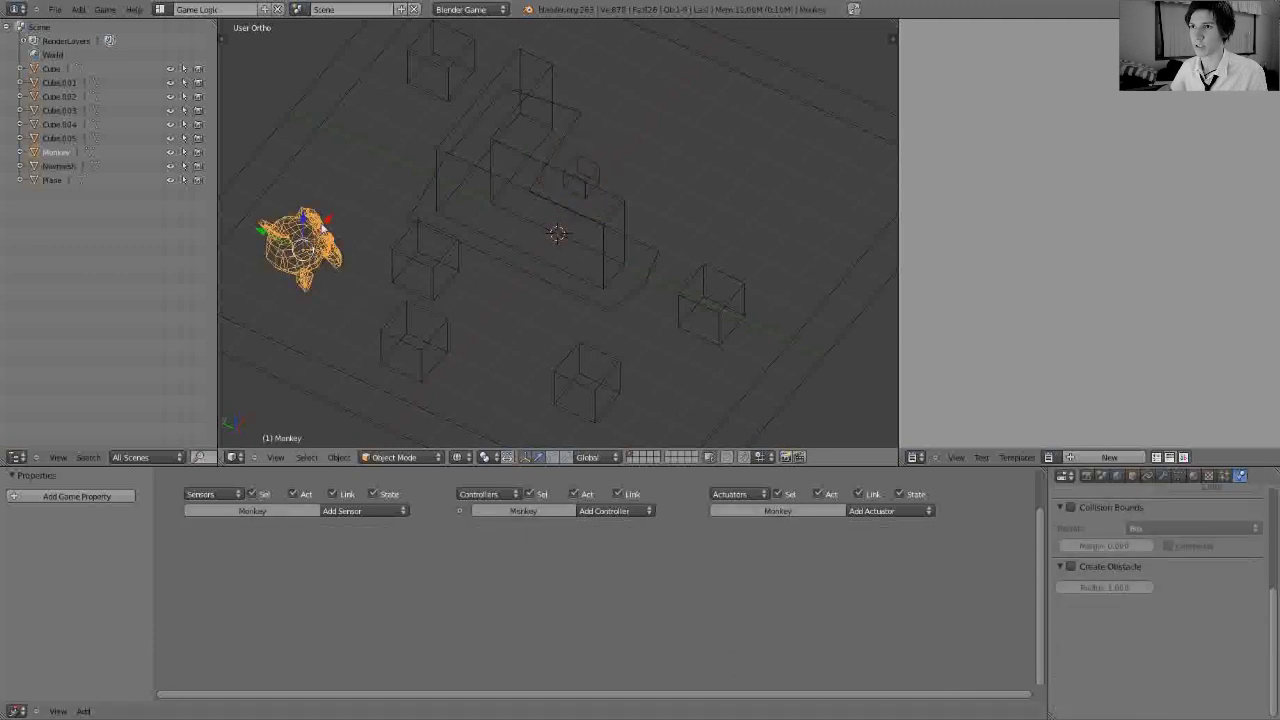
pyautogui.moveTo(323, 232); pyautogui.dragTo(470, 117, button='right')
pyautogui.moveTo(372, 92); pyautogui.dragTo(708, 155, button='right')
pyautogui.press('p')
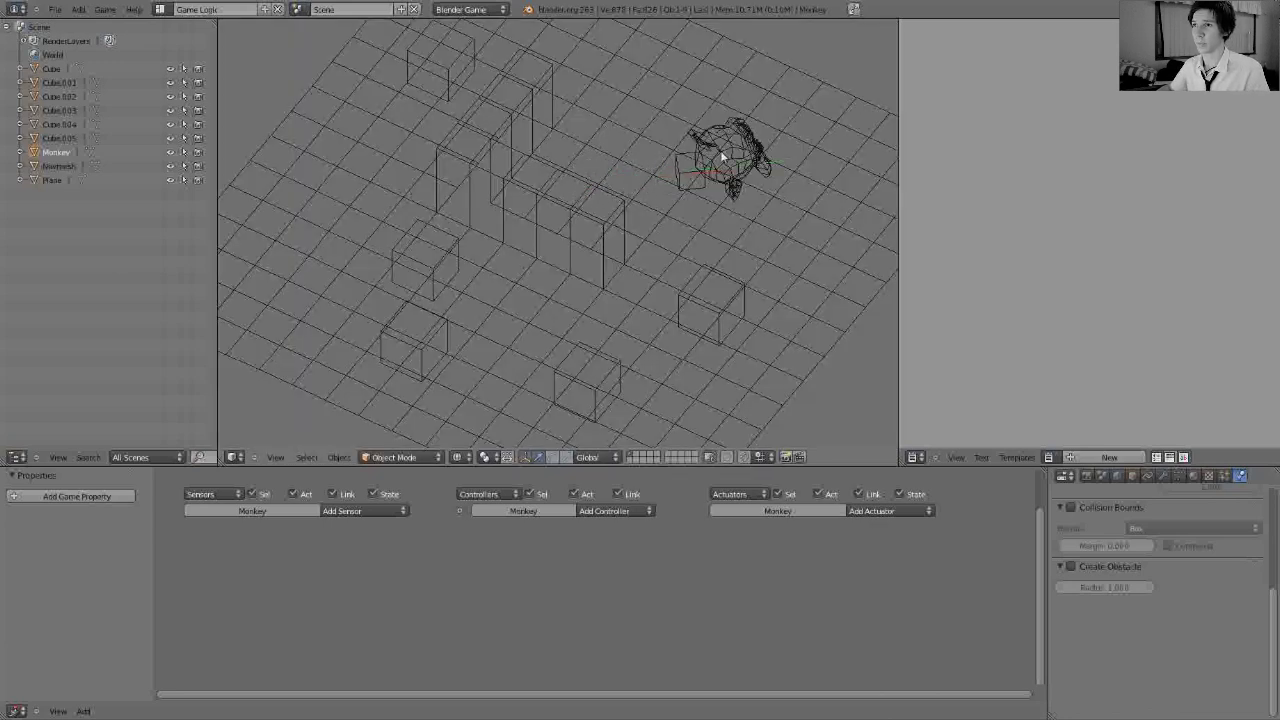
pyautogui.press('Escape')
# Move the monkey head farther away from the small cube, toward the outer edge of the floor.
pyautogui.moveTo(760, 131); pyautogui.dragTo(832, 83)
pyautogui.scroll(-4, 790, 114)
pyautogui.moveTo(520, 299); pyautogui.dragTo(479, 248, button='middle')
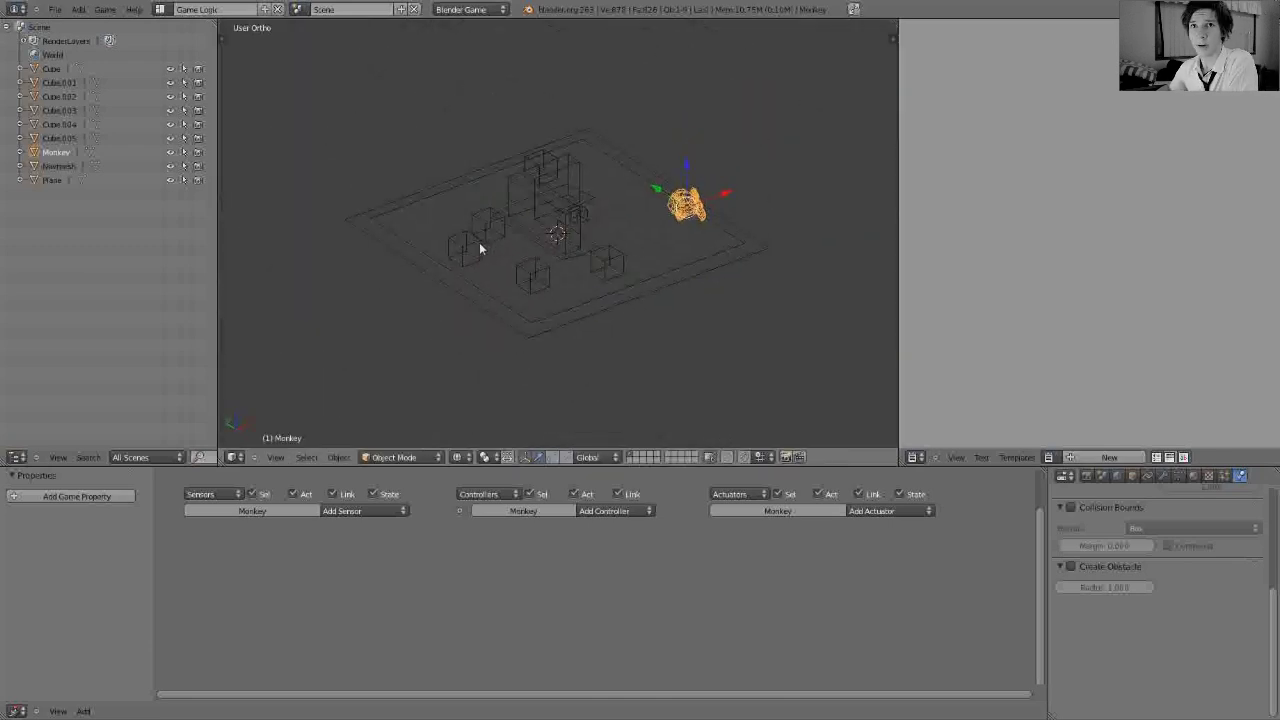